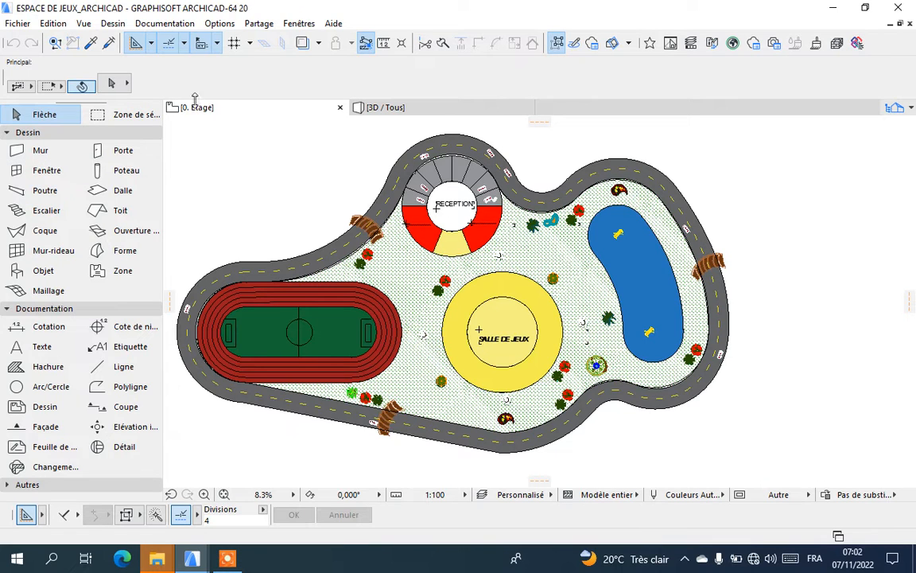
- Examine the Mesh tool's default settings and its list of available building materials, leaving everything as it is
scroll(758, 216, "down", 1)
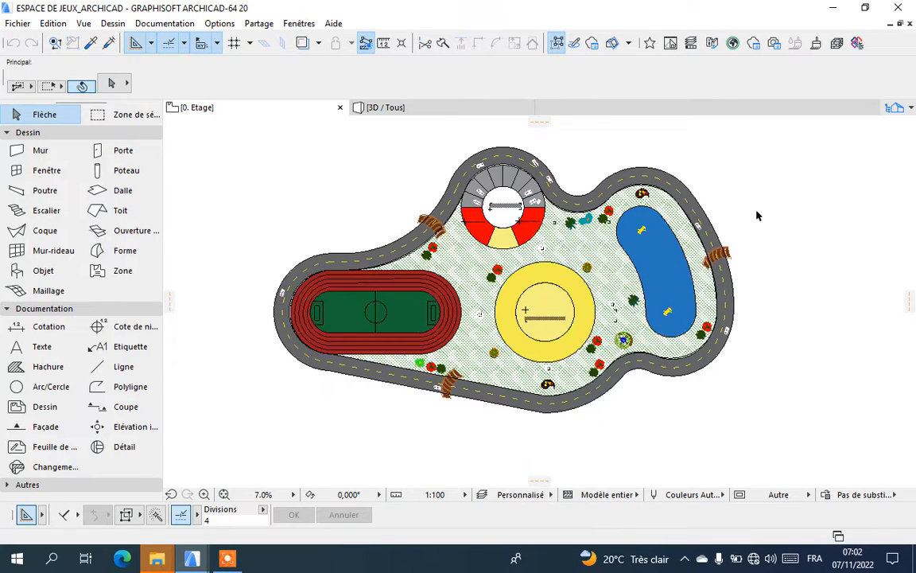
scroll(758, 215, "up", 1)
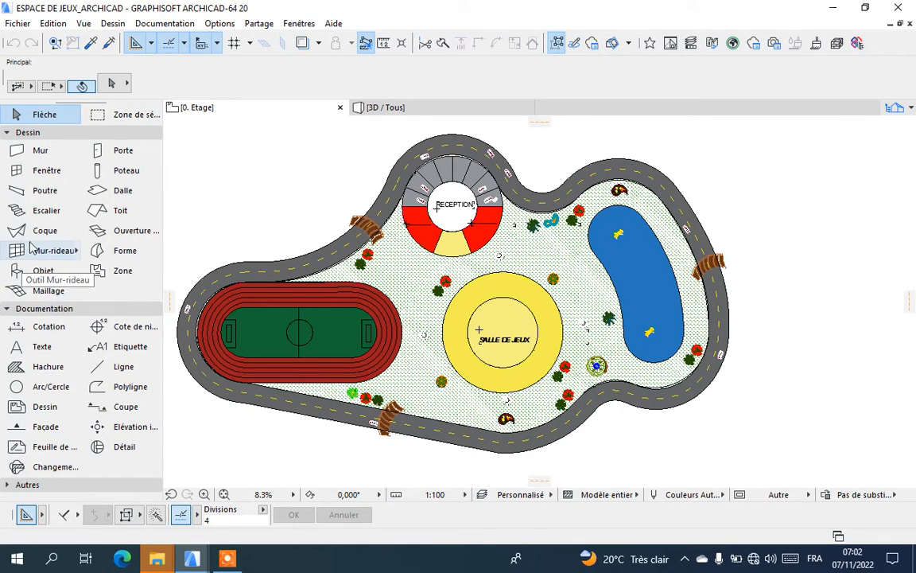
left_click(44, 292)
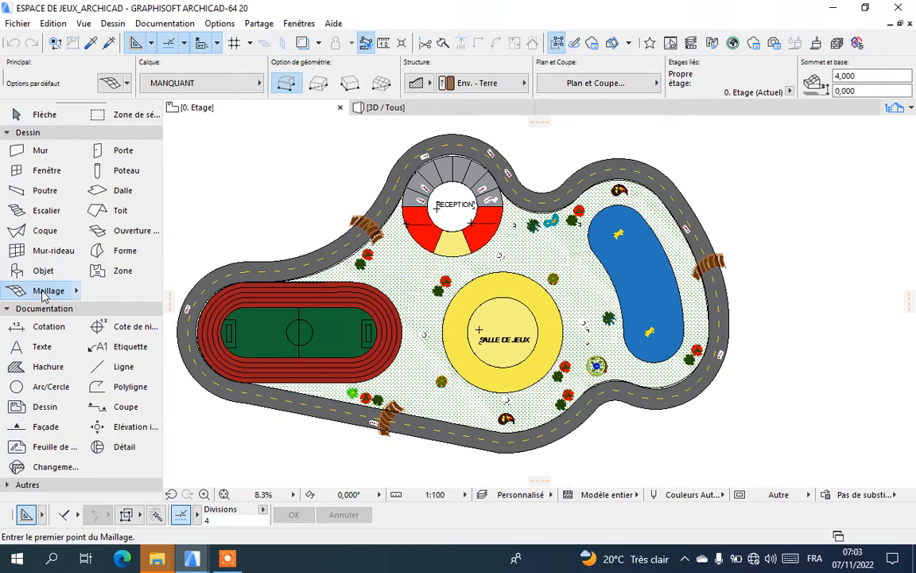
left_click(112, 83)
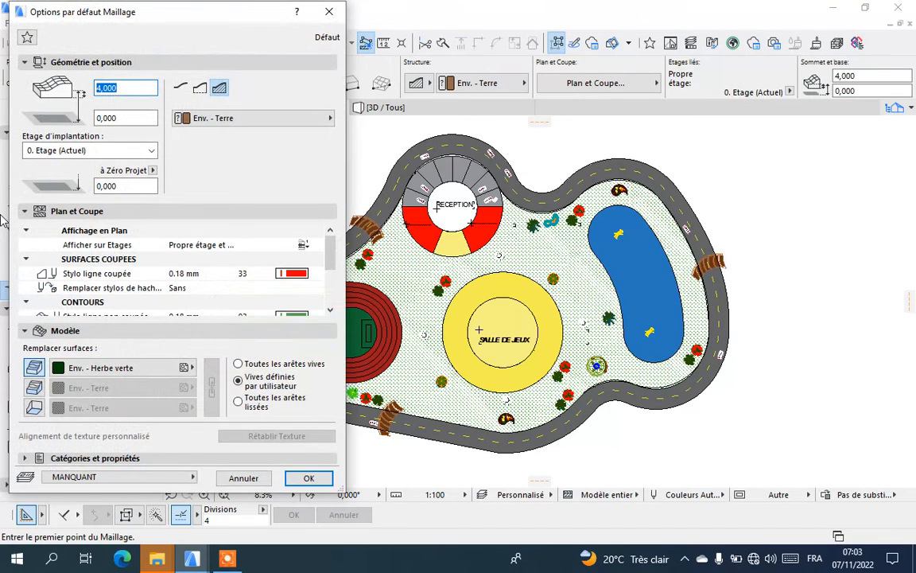
left_click_drag(155, 18, 259, 26)
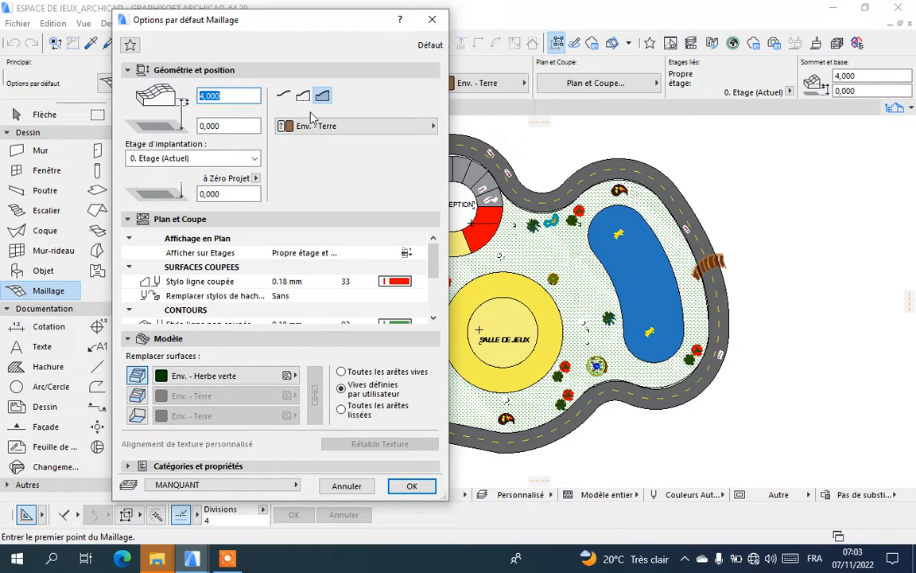
left_click(336, 126)
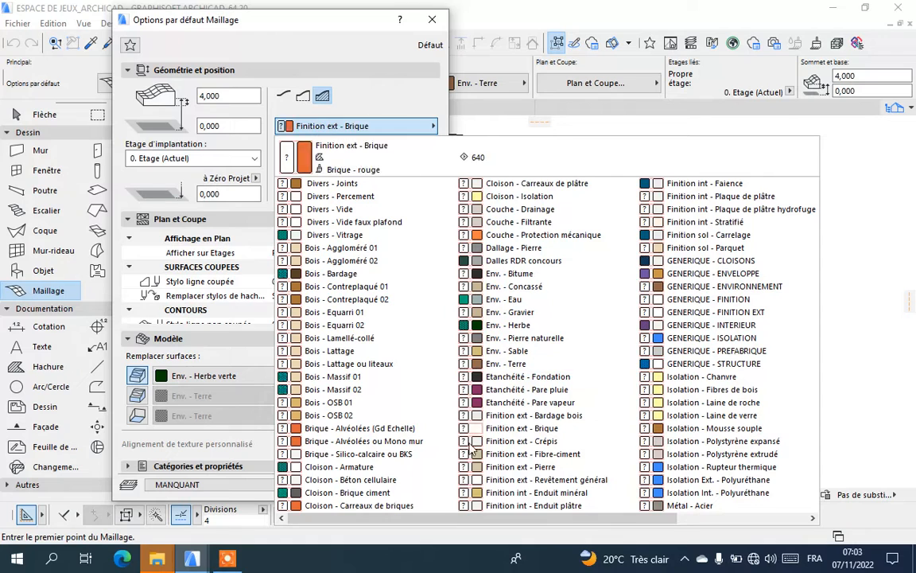
left_click(493, 8)
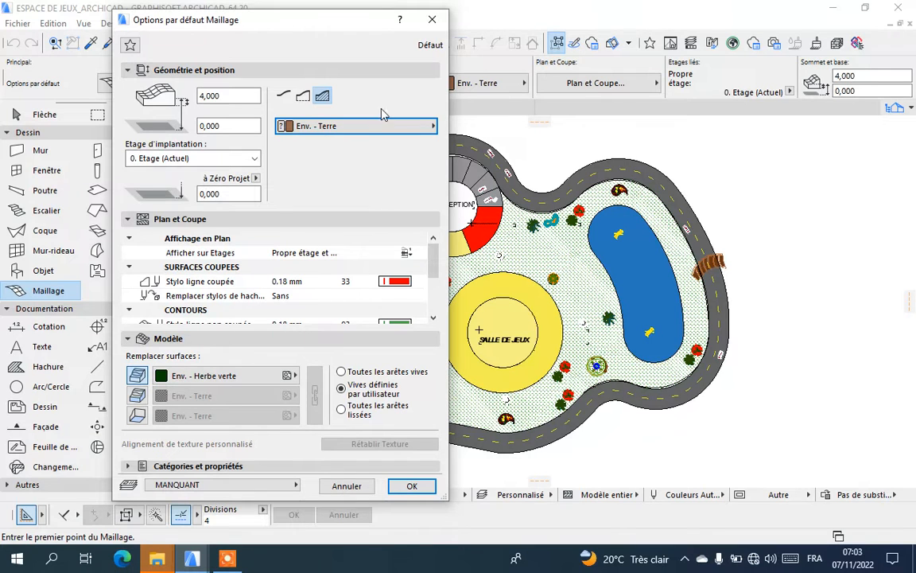
left_click(362, 132)
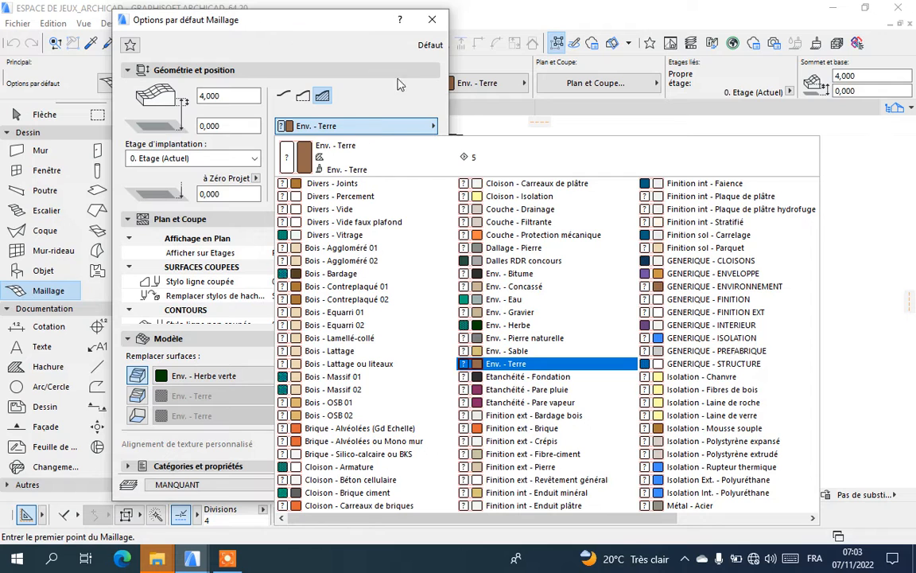
left_click(432, 21)
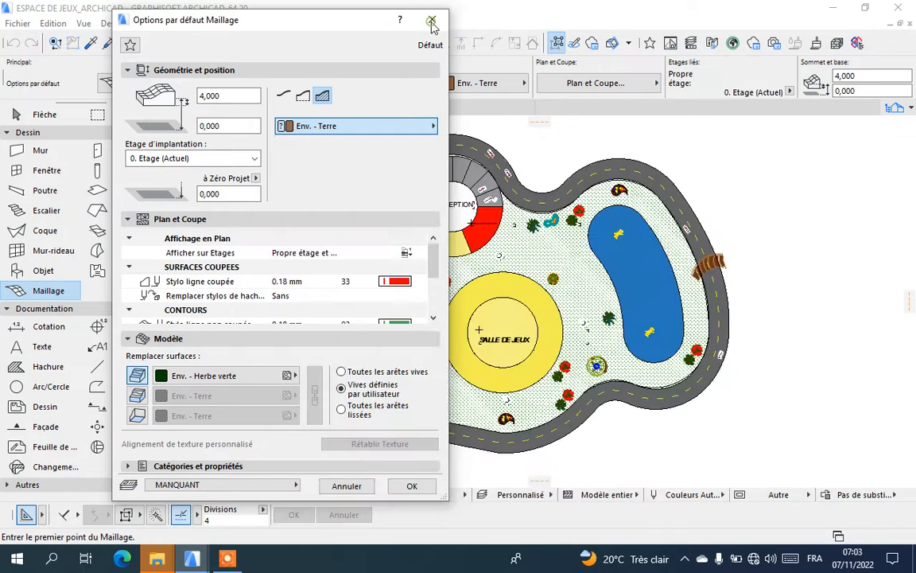
left_click(432, 21)
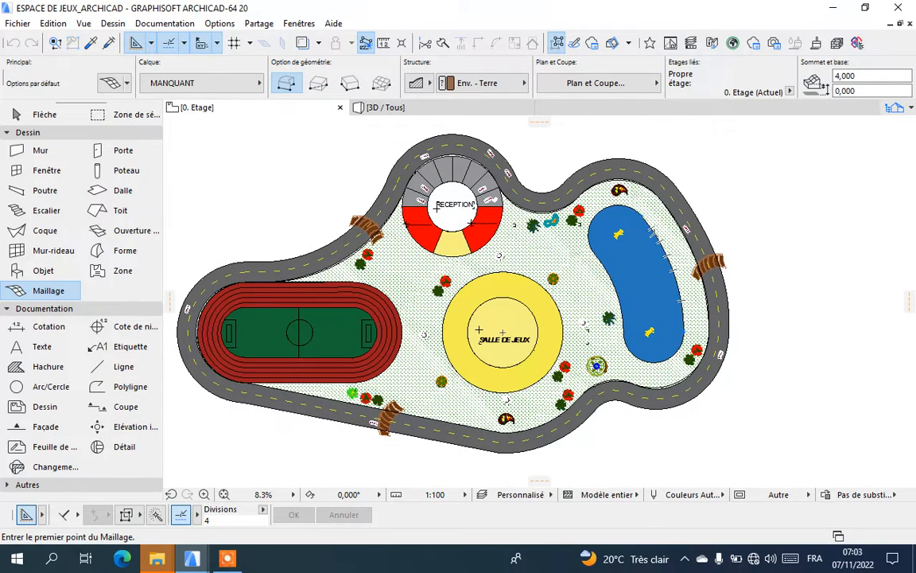
- Minimise the open windows and launch another ARCHICAD 20 session with a new empty project
left_click(833, 9)
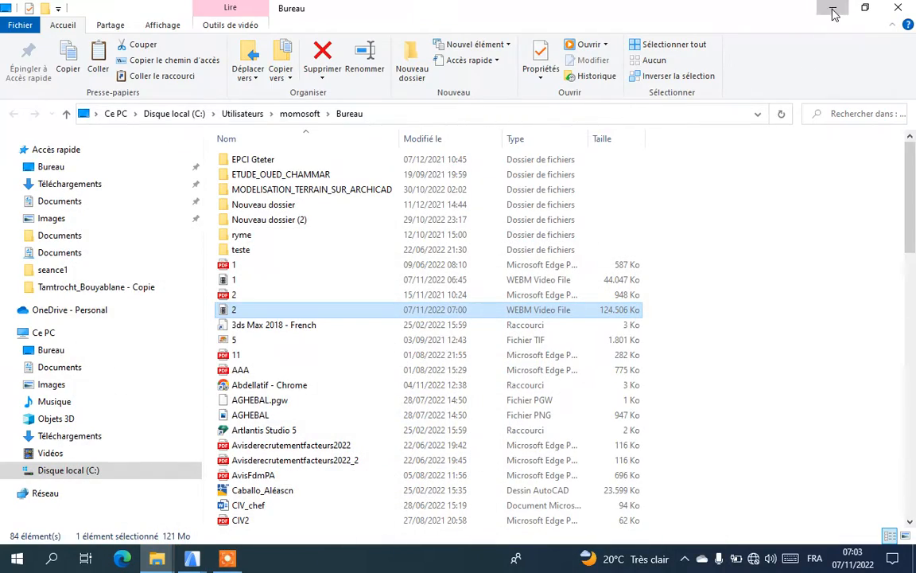
left_click(833, 9)
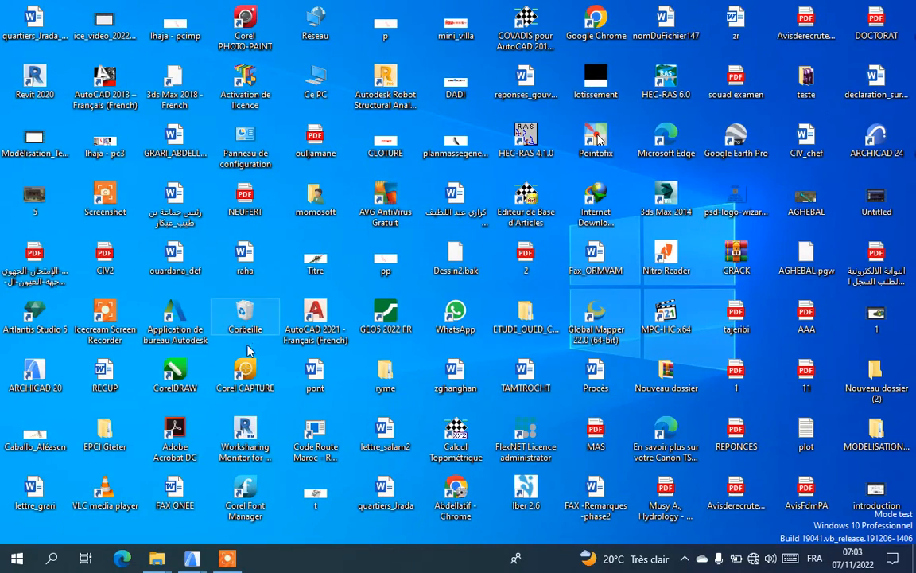
double_click(66, 372)
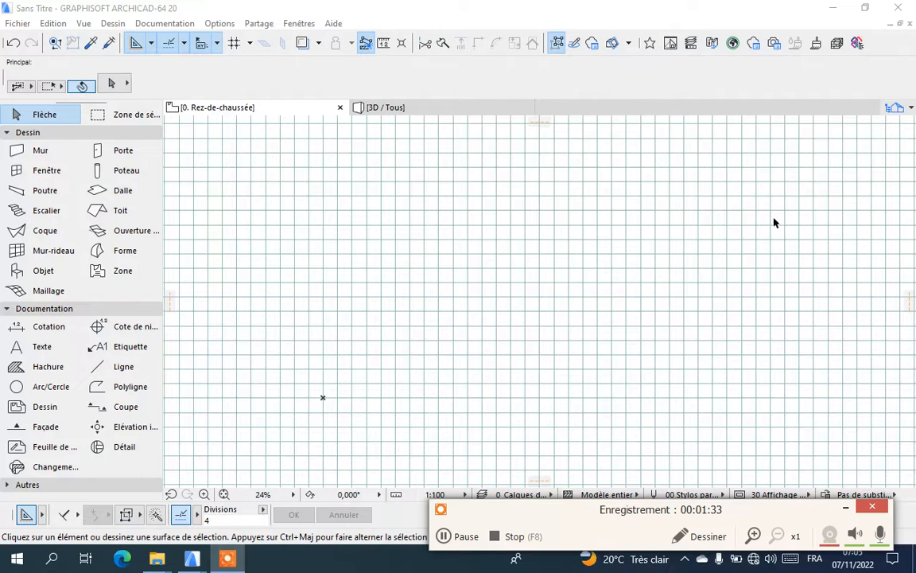
- Review the project's working units, checking mètre as the model unit
scroll(777, 218, "up", 2)
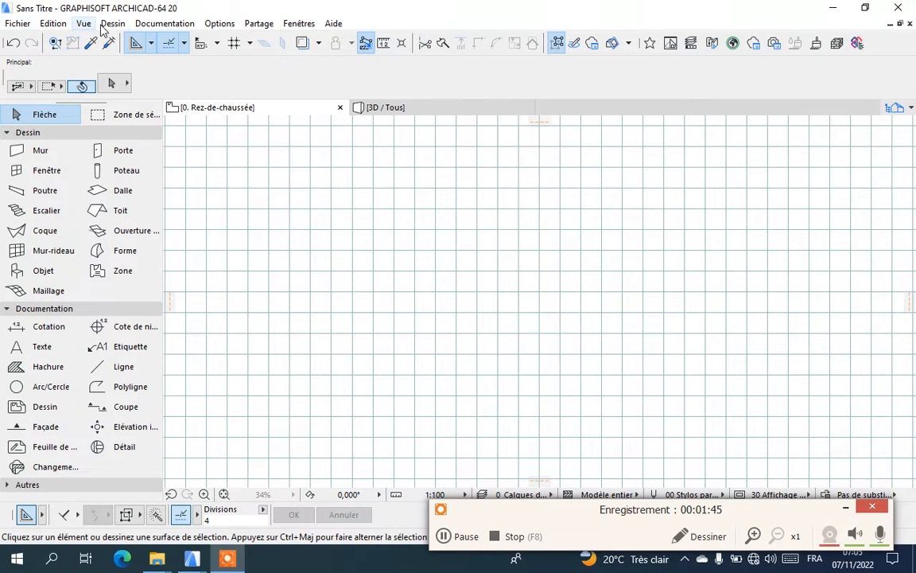
left_click(221, 24)
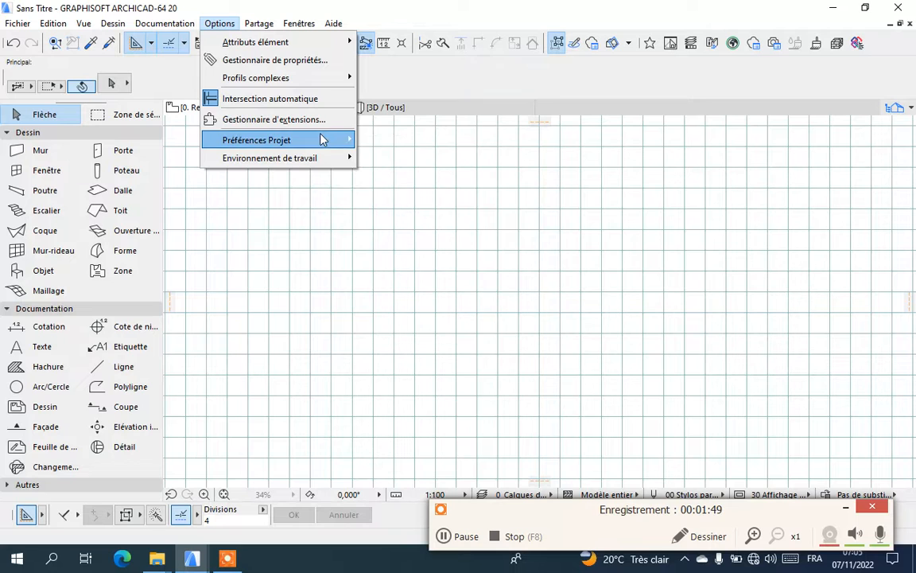
mouse_move(354, 140)
left_click(389, 139)
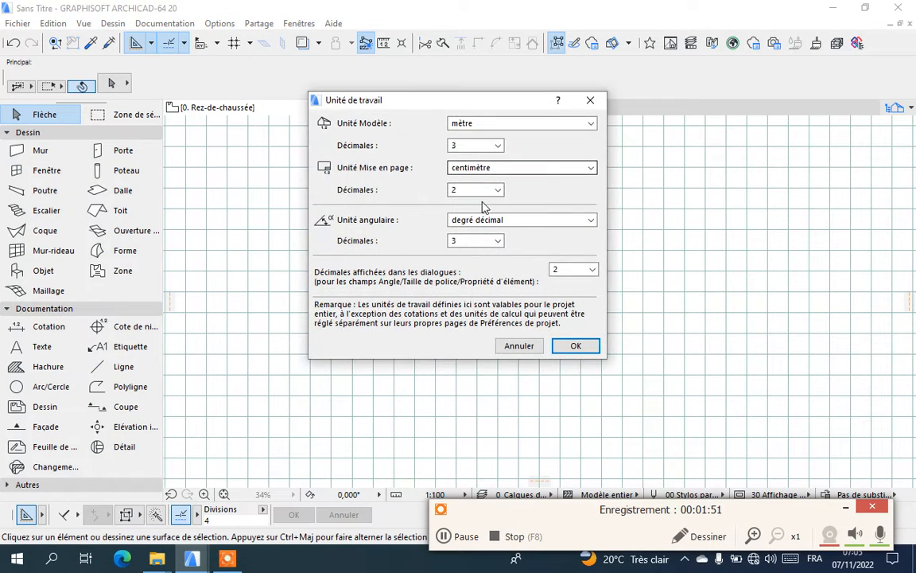
left_click(509, 124)
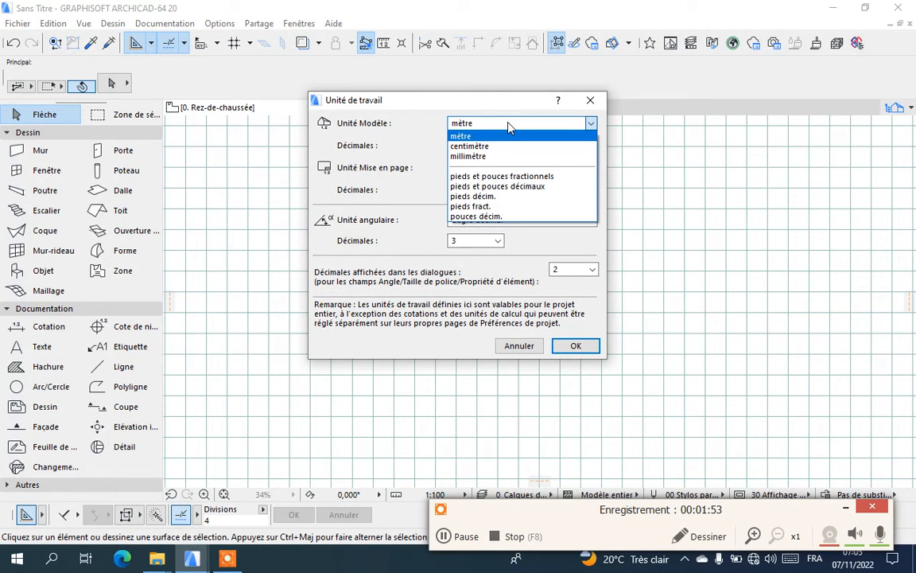
left_click(485, 136)
left_click(590, 101)
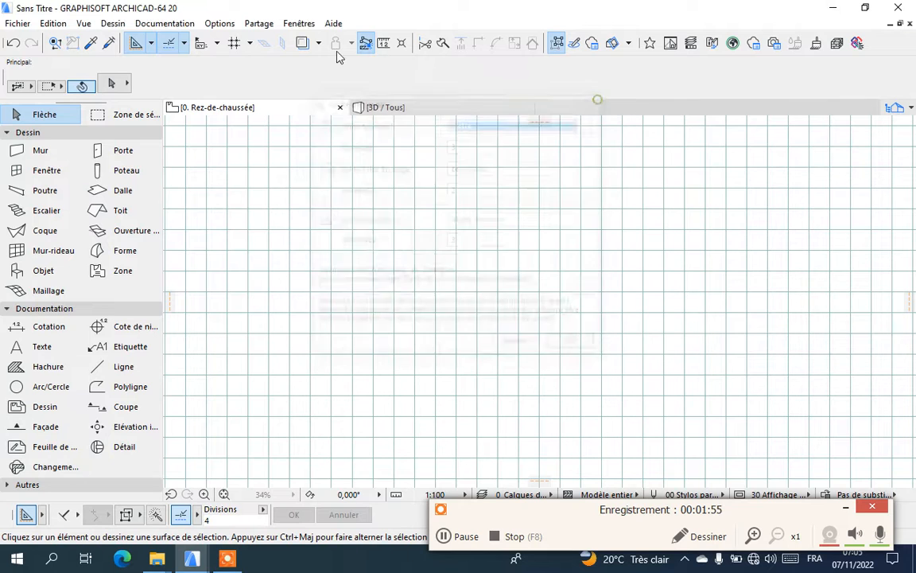
- Set the linear dimension unit to mètre in the project preferences and apply the change
left_click(219, 23)
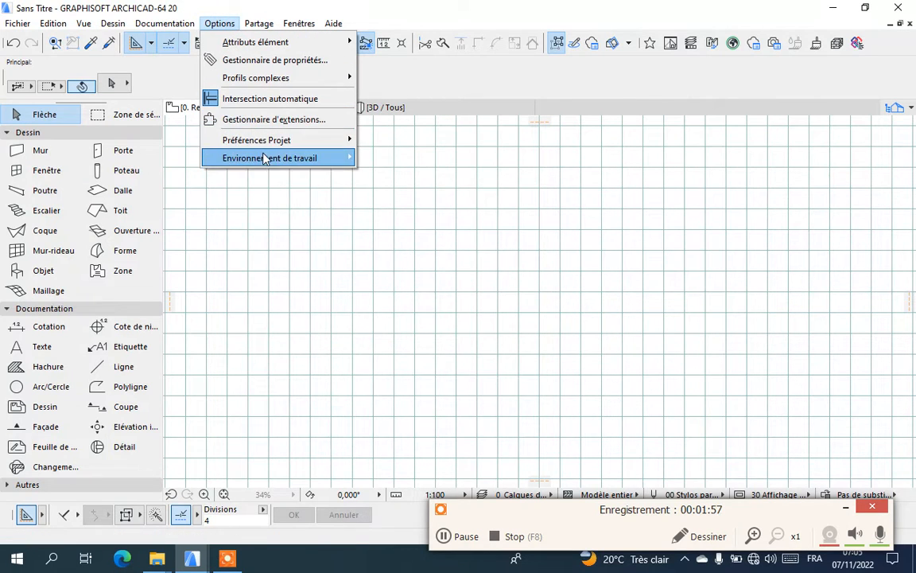
mouse_move(295, 142)
left_click(367, 162)
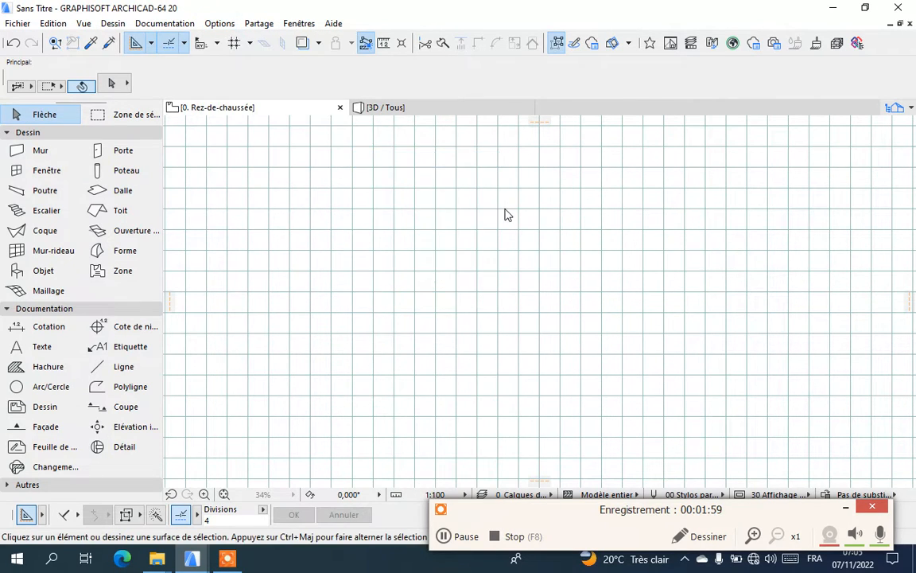
left_click(466, 249)
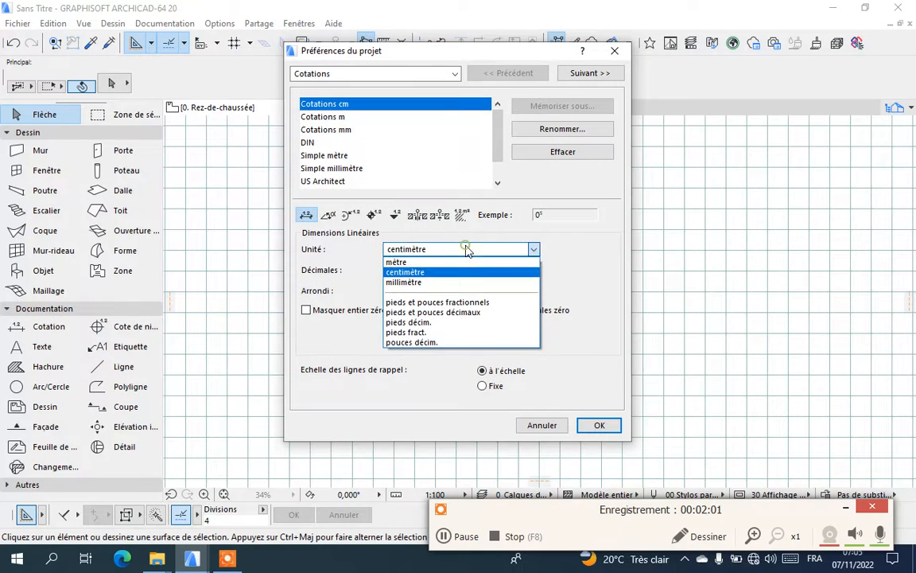
left_click(423, 262)
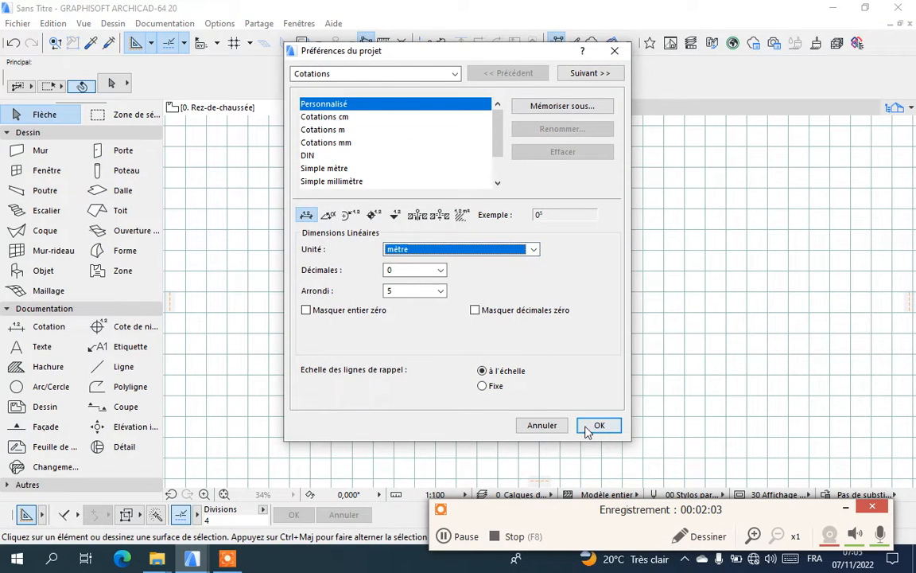
left_click(595, 424)
- Switch to the ESPACE DE JEUX_ARCHICAD project and bring the whole floor plan into view
left_click(193, 559)
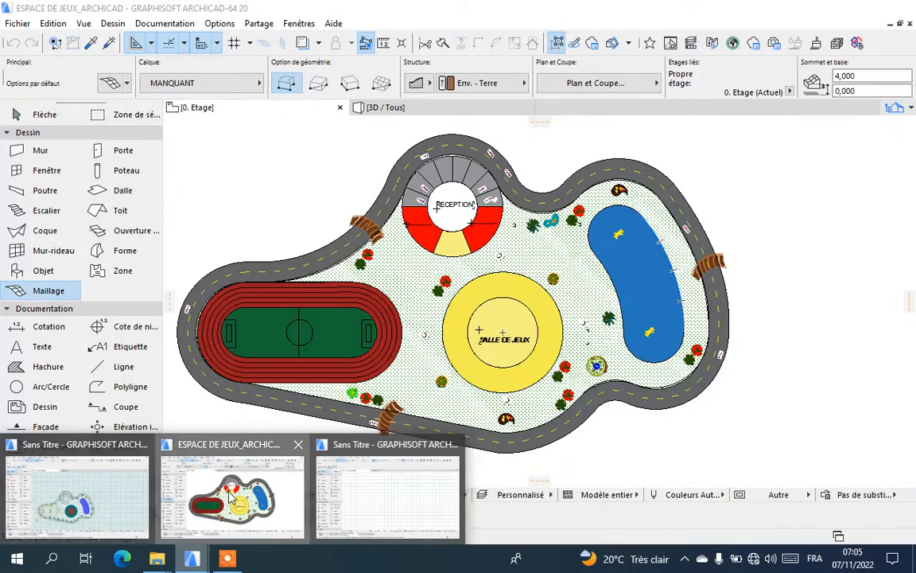
left_click(232, 490)
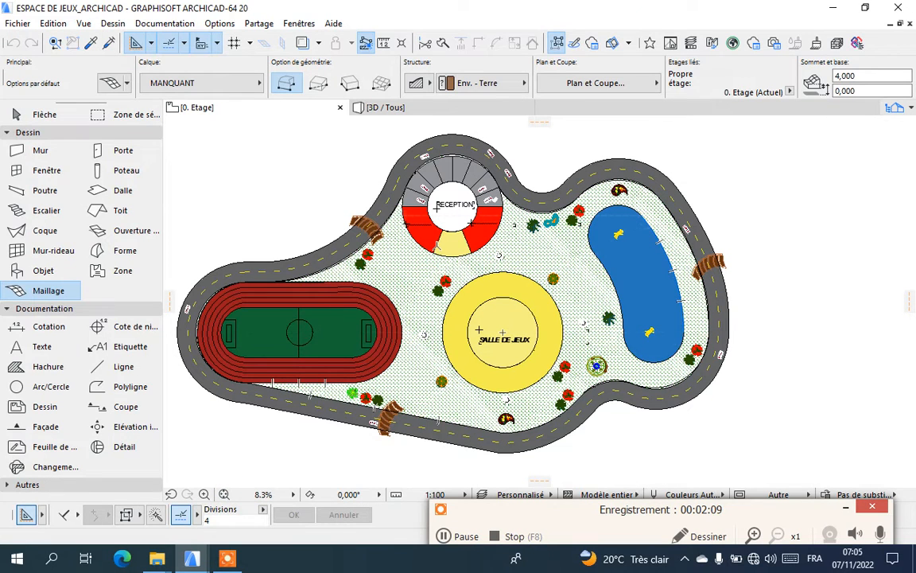
scroll(477, 326, "down", 1)
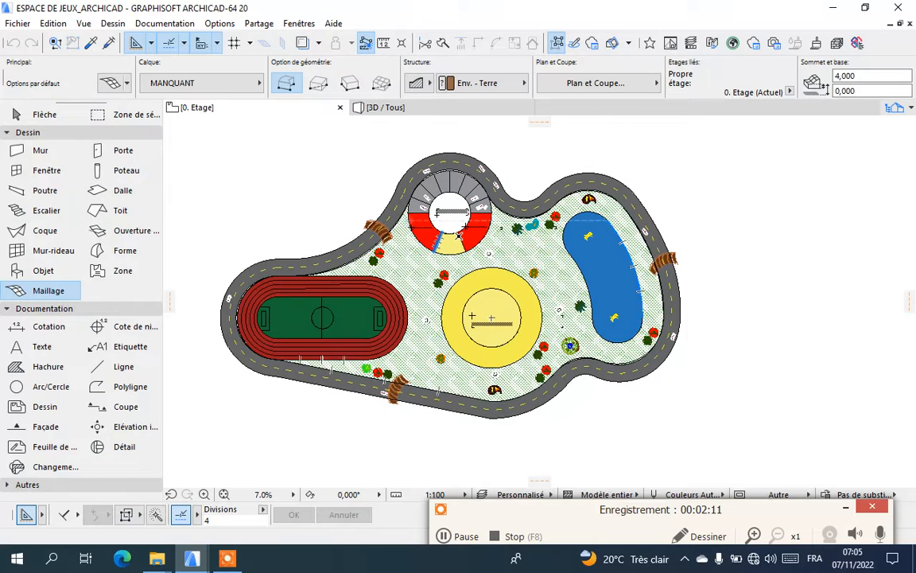
scroll(468, 292, "down", 1)
scroll(282, 208, "up", 1)
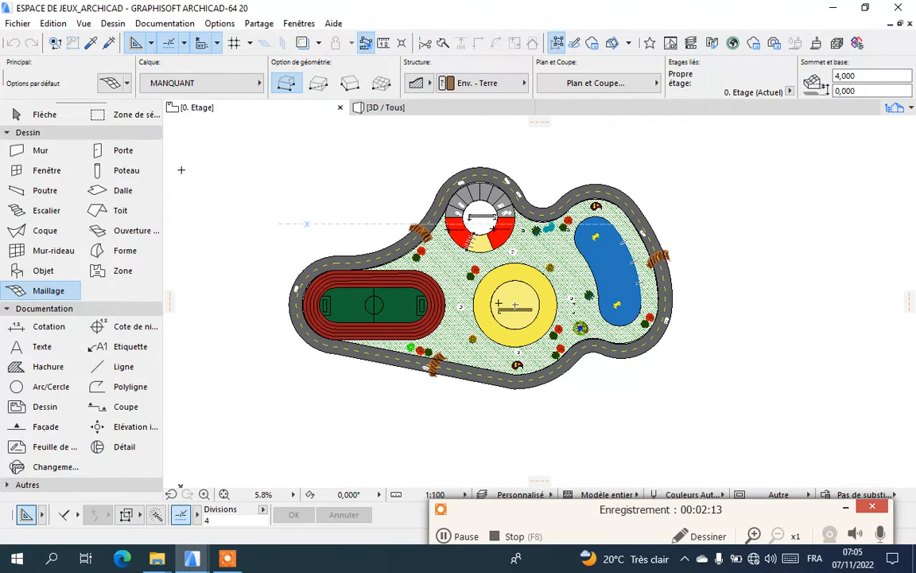
- Select all elements of the playground floor plan and copy them to the clipboard
left_click(30, 116)
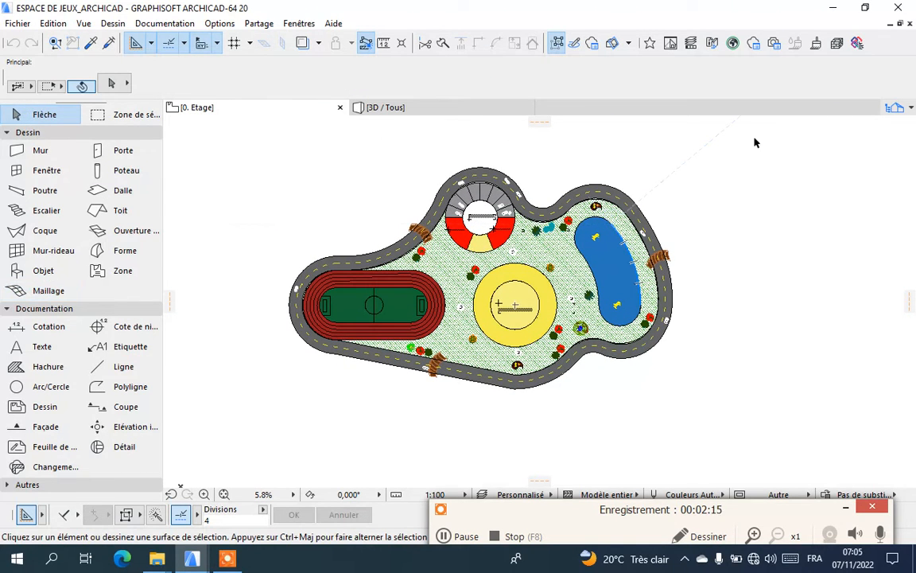
left_click_drag(768, 143, 207, 446)
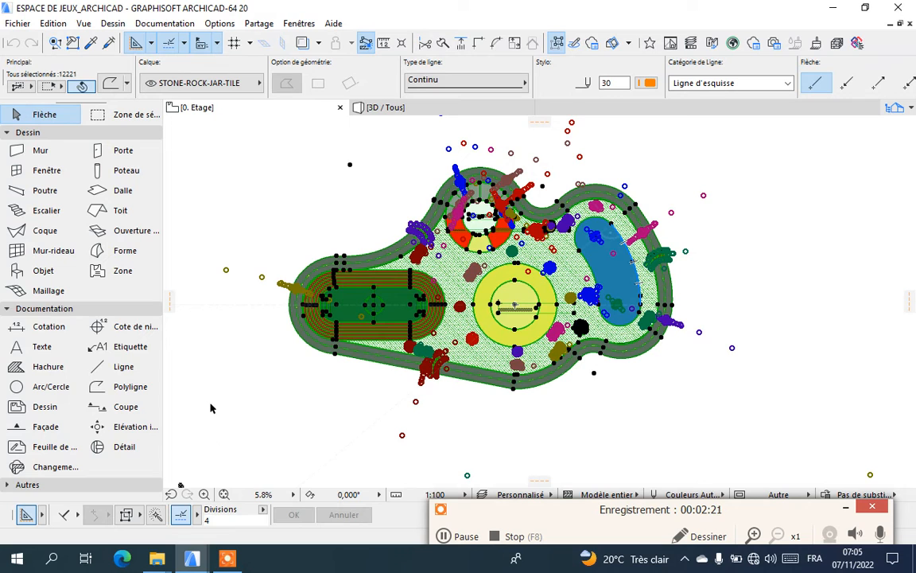
left_click(53, 23)
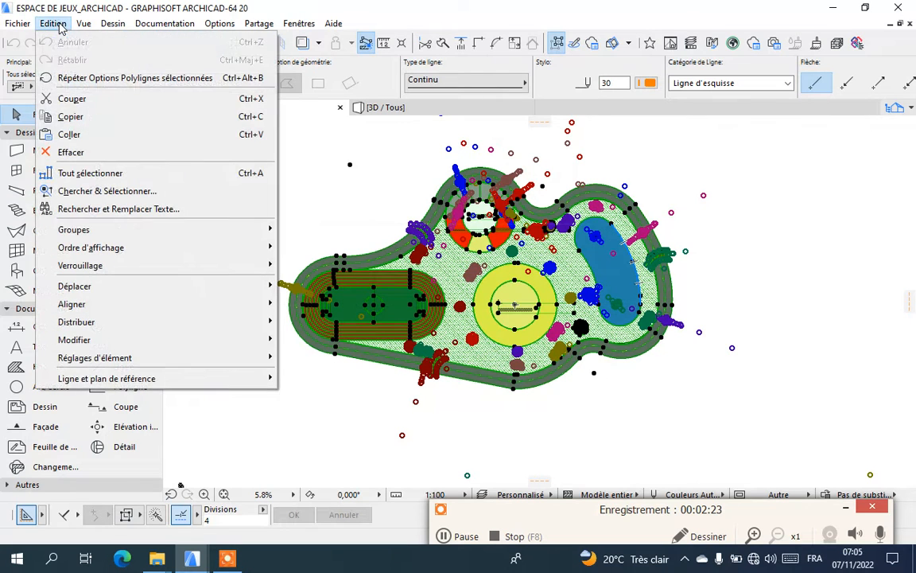
left_click(94, 173)
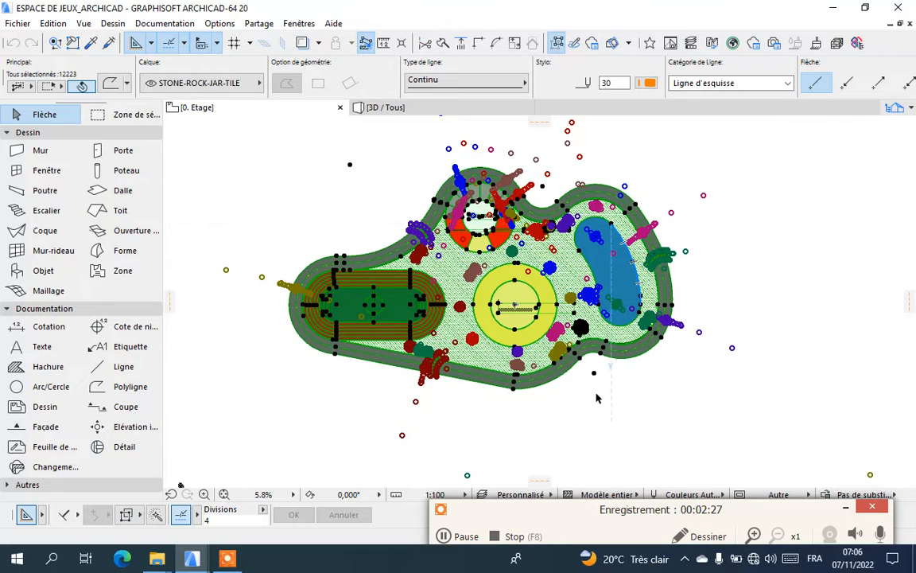
scroll(693, 283, "down", 1)
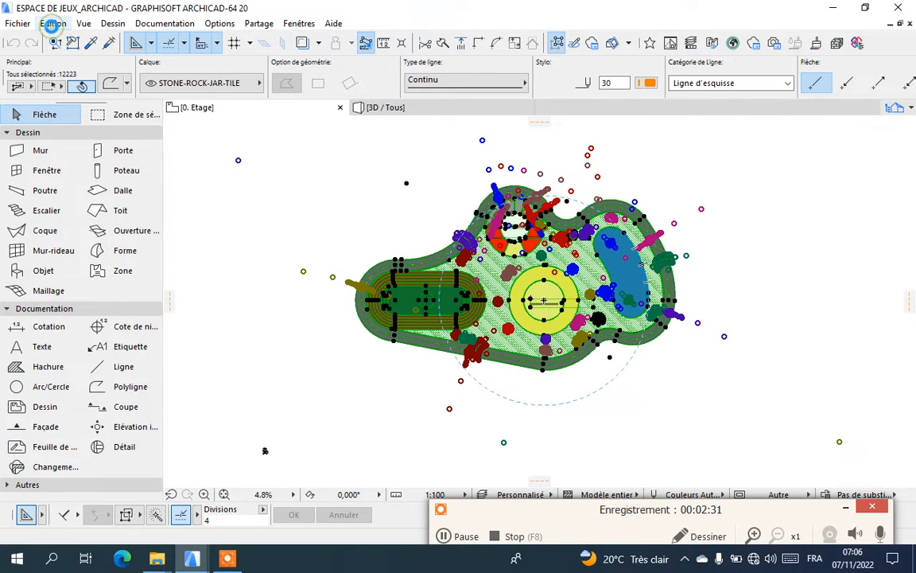
left_click(53, 26)
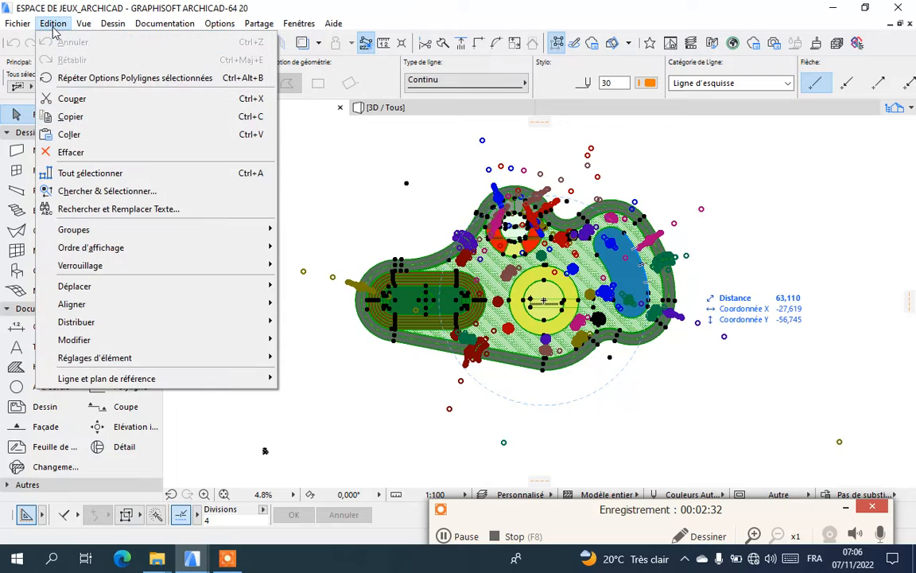
left_click(72, 116)
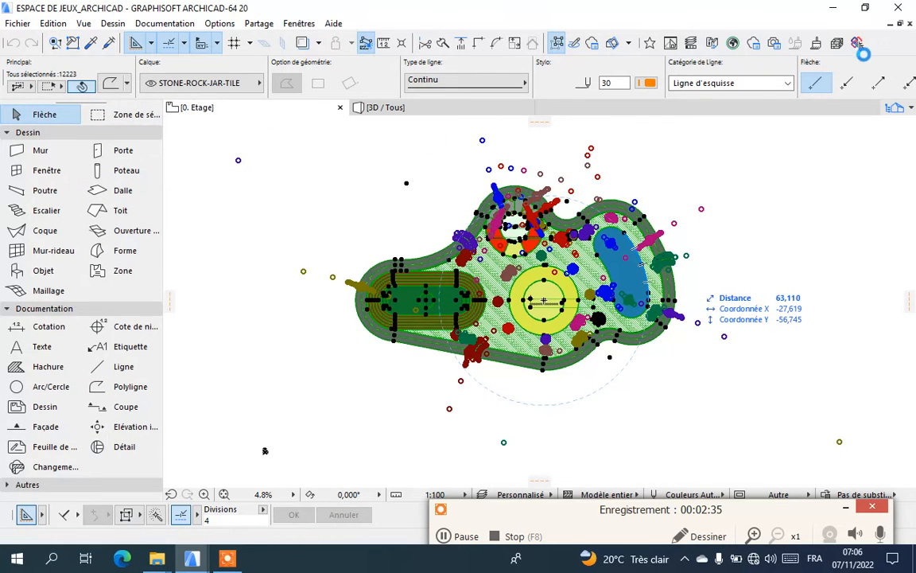
- Paste the copied floor plan into the untitled project at its original location, zooming to the pasted elements
left_click(834, 8)
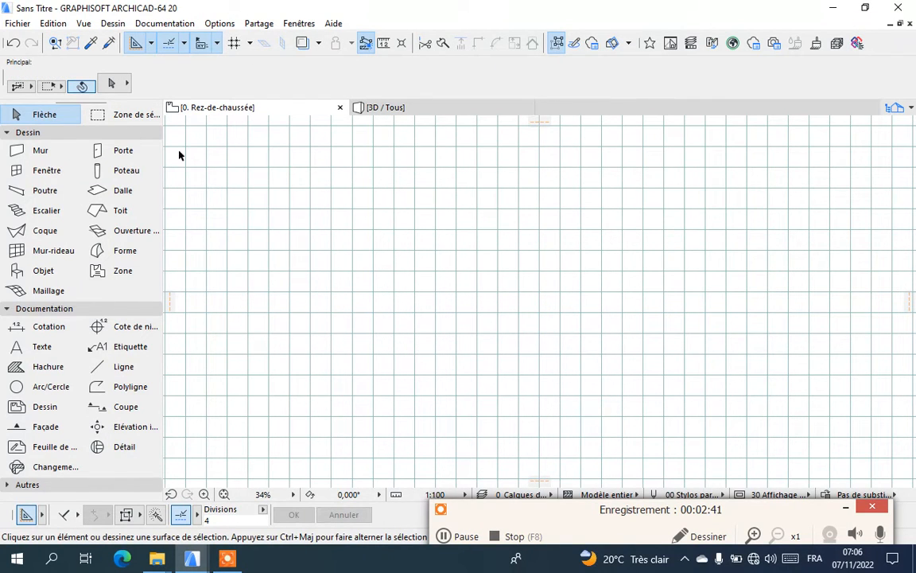
left_click(53, 23)
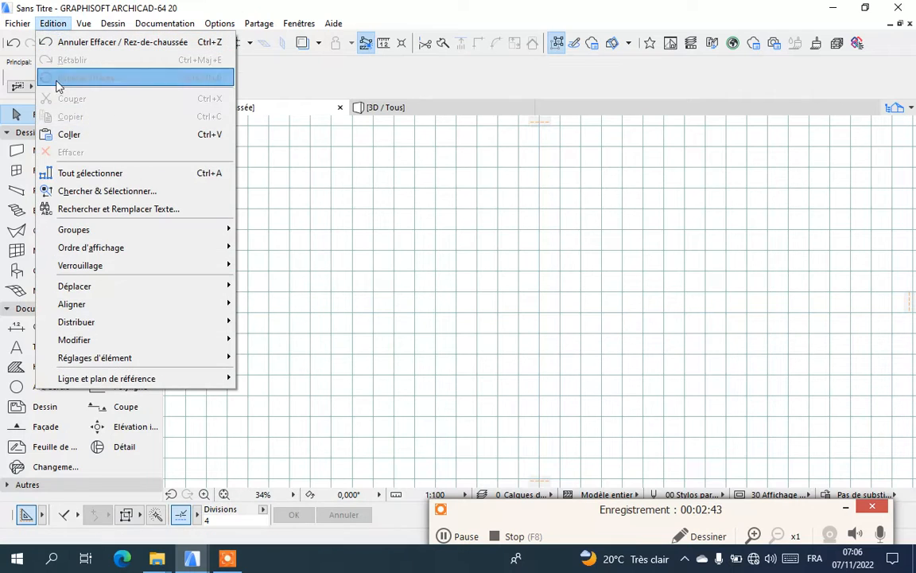
left_click(69, 135)
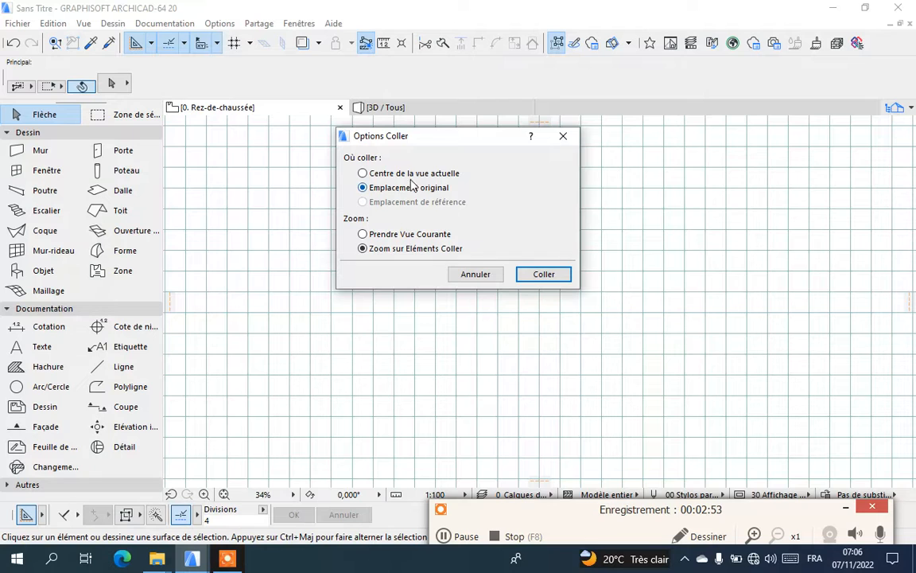
left_click(556, 271)
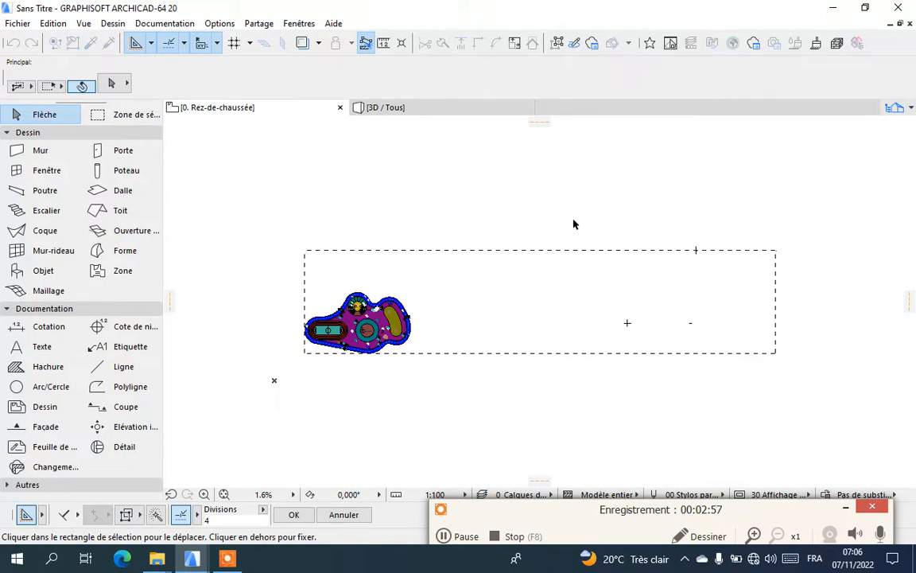
left_click(439, 219)
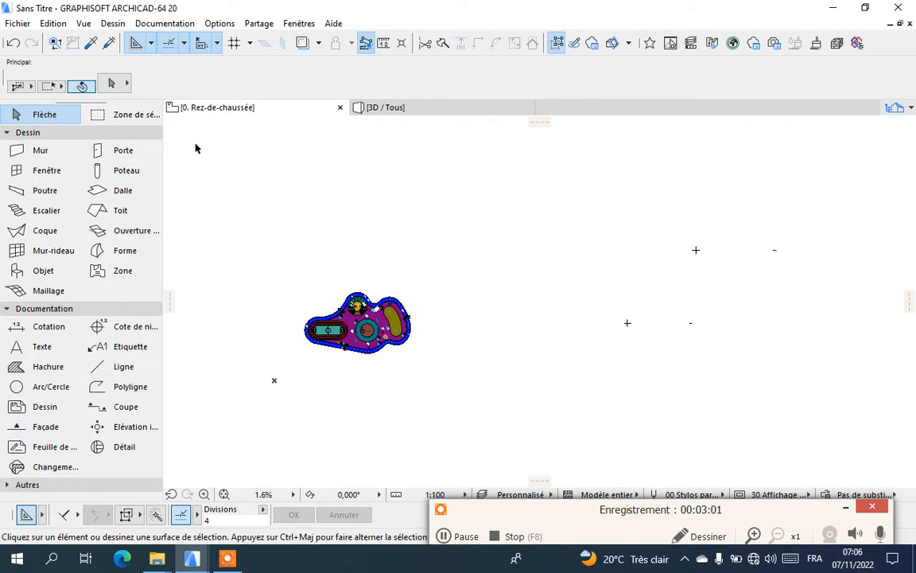
left_click(225, 494)
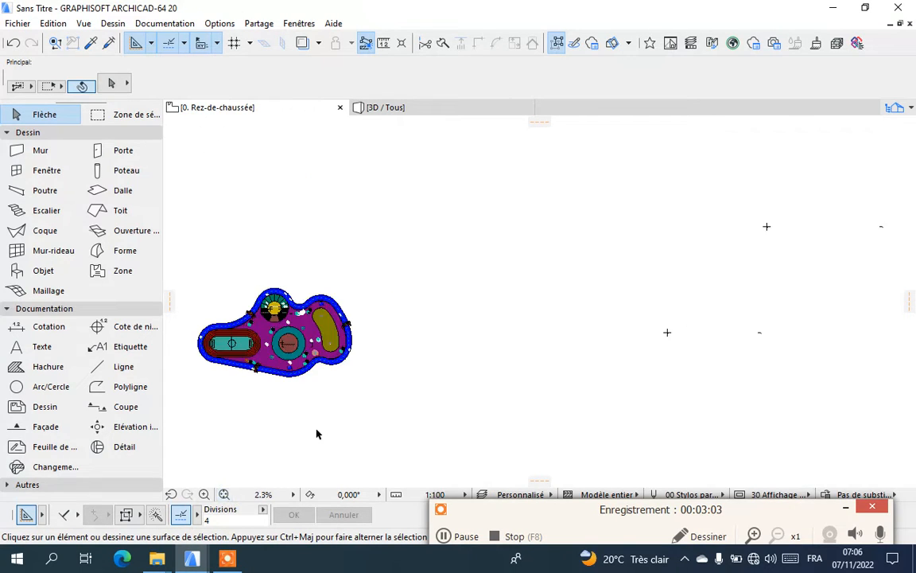
scroll(205, 360, "up", 5)
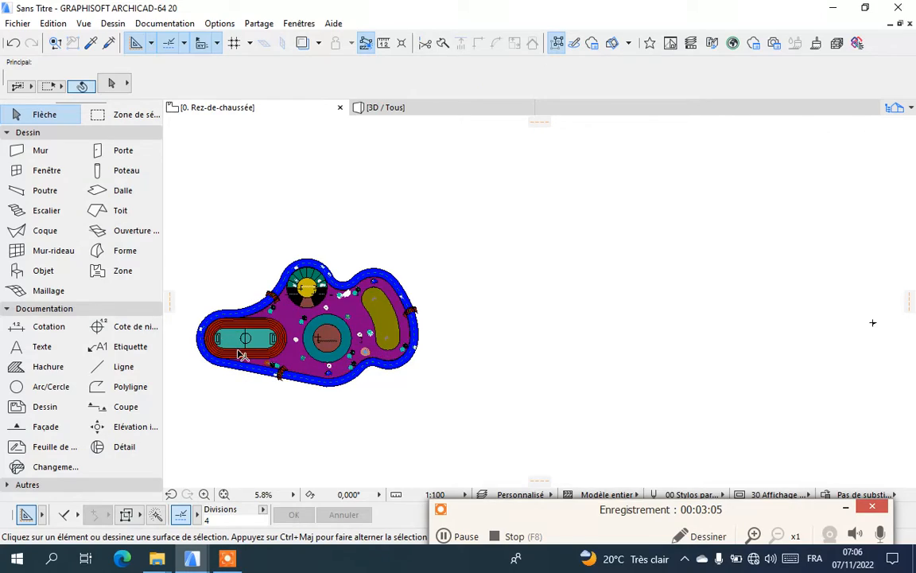
scroll(566, 265, "down", 2)
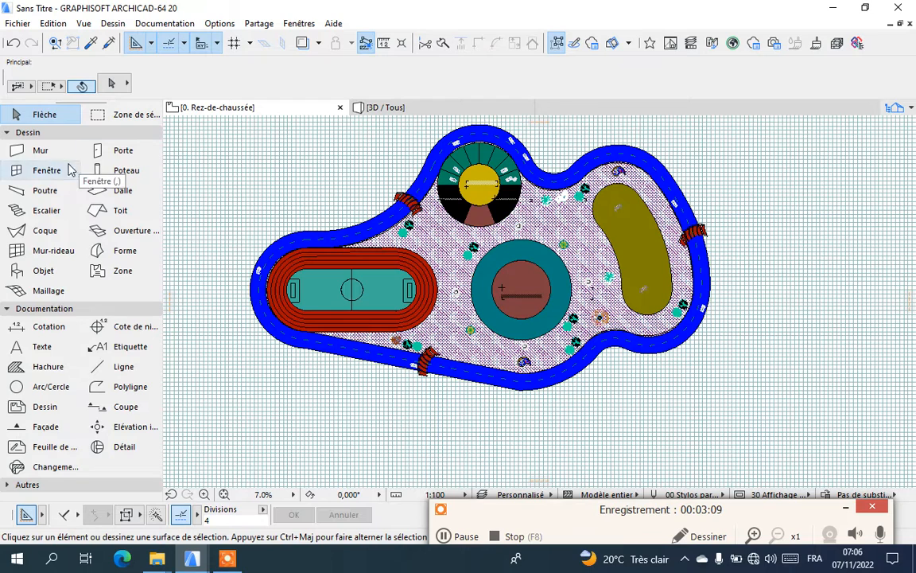
left_click(37, 294)
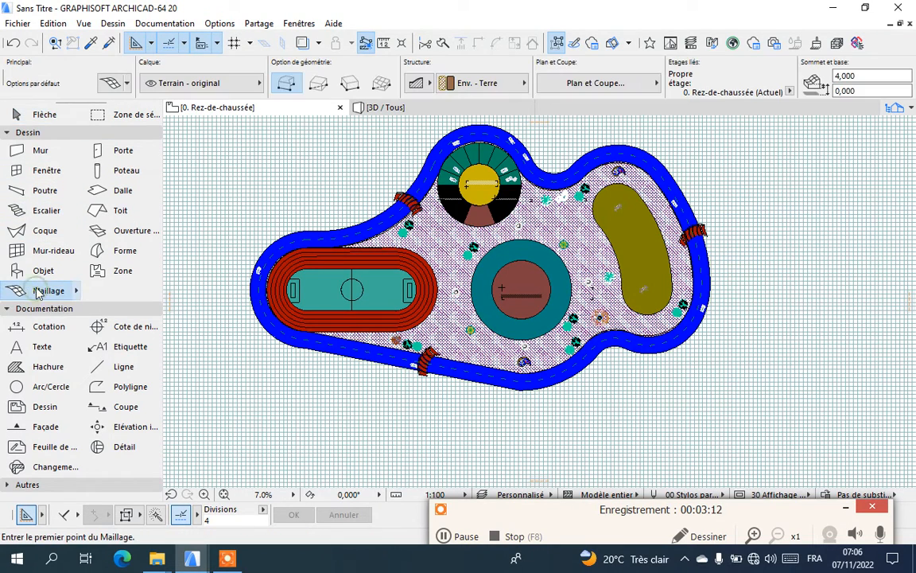
left_click(107, 83)
left_click(255, 118)
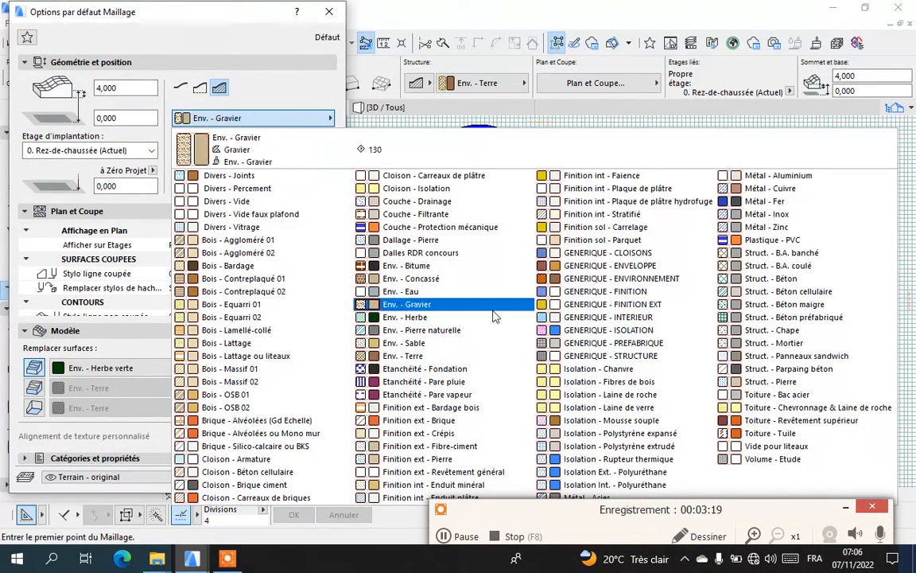
left_click(197, 16)
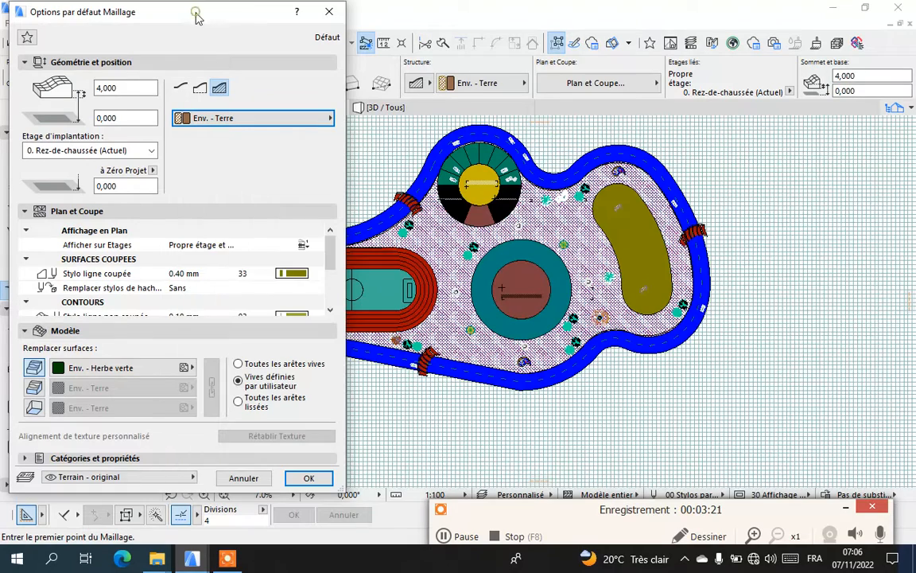
left_click(330, 12)
- Close the ESPACE DE JEUX_ARCHICAD project without saving and return to the untitled project containing the pasted plan
mouse_move(193, 561)
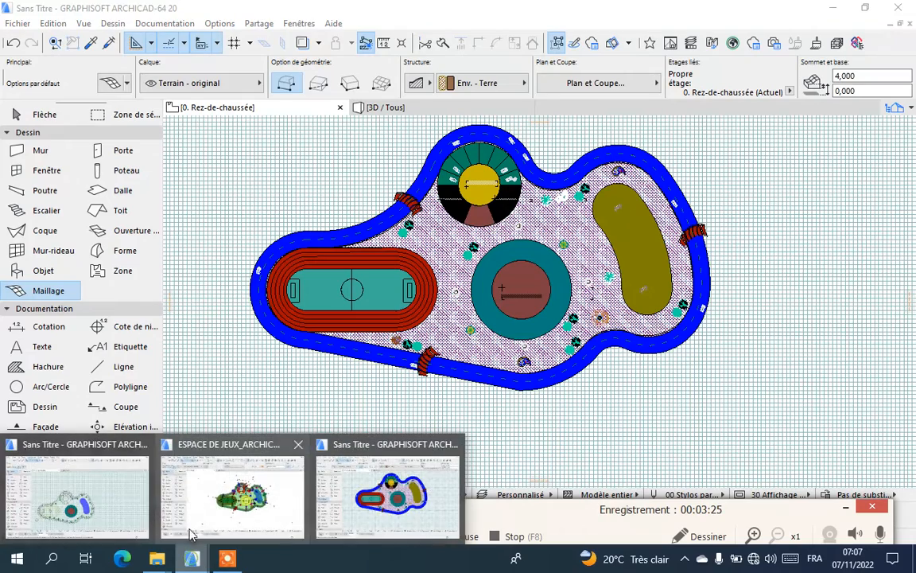
left_click(235, 490)
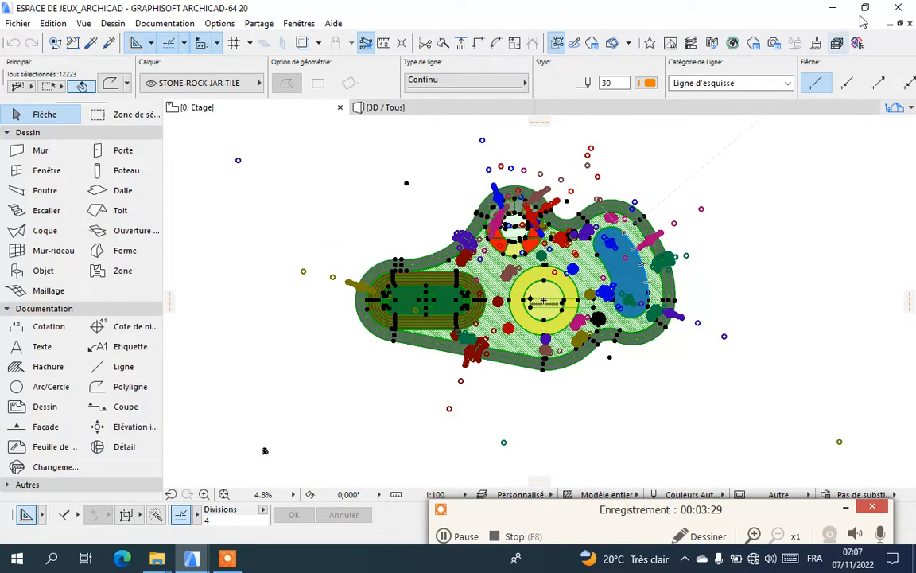
left_click(891, 11)
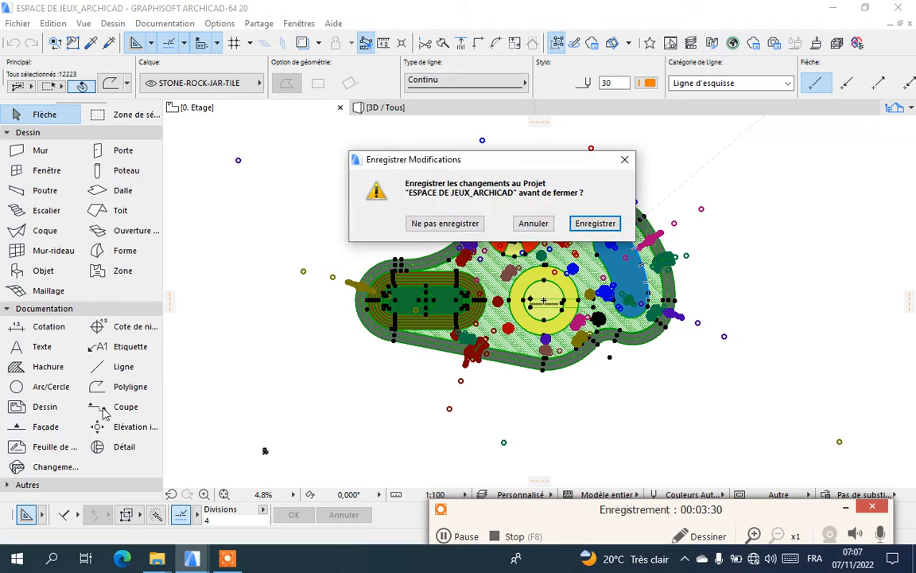
left_click(447, 224)
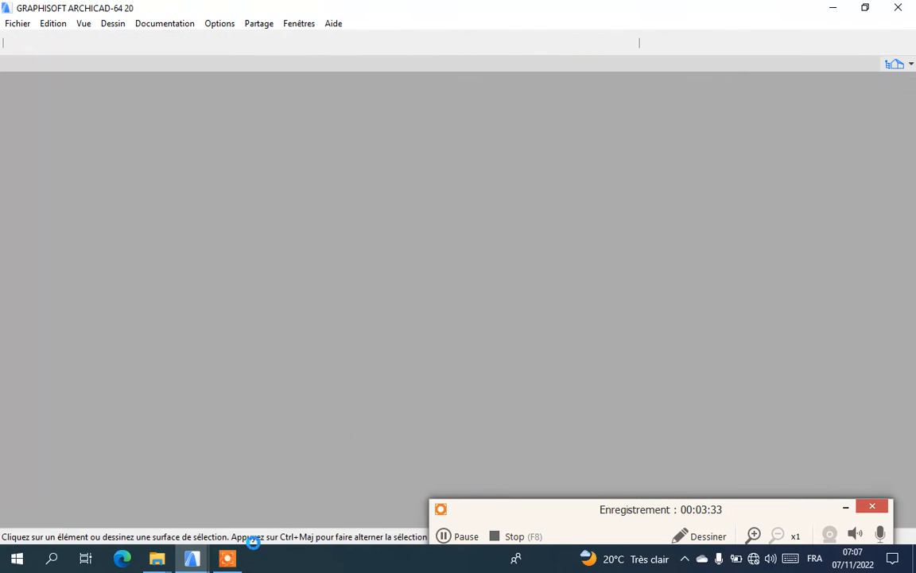
mouse_move(192, 557)
left_click(379, 516)
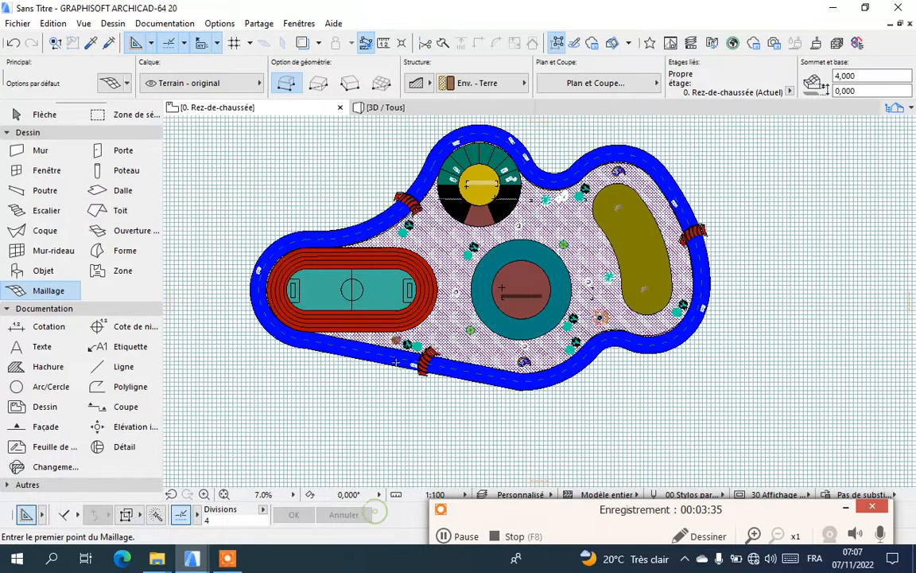
- Change the hatch pen of the GRASS hatch between the play areas to green pen 4
scroll(450, 280, "up", 1)
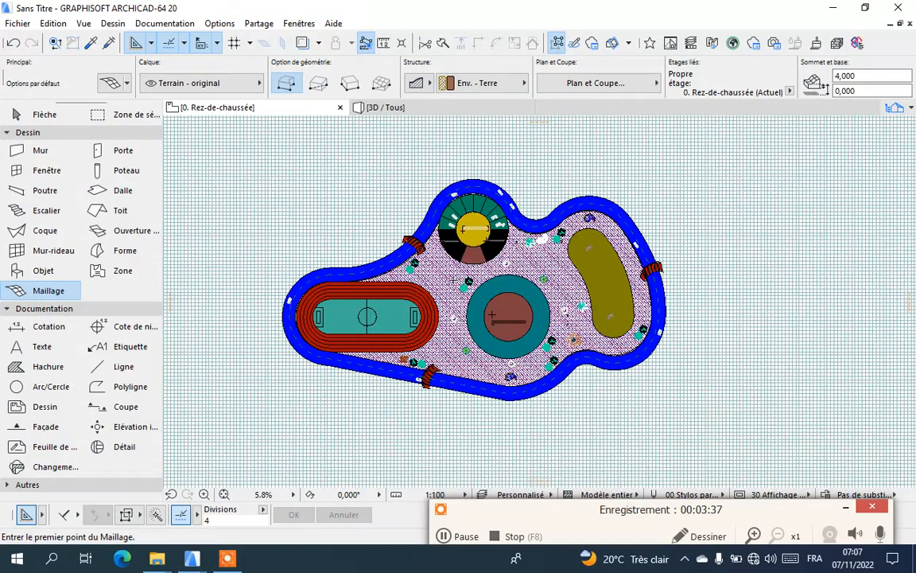
scroll(455, 281, "up", 1)
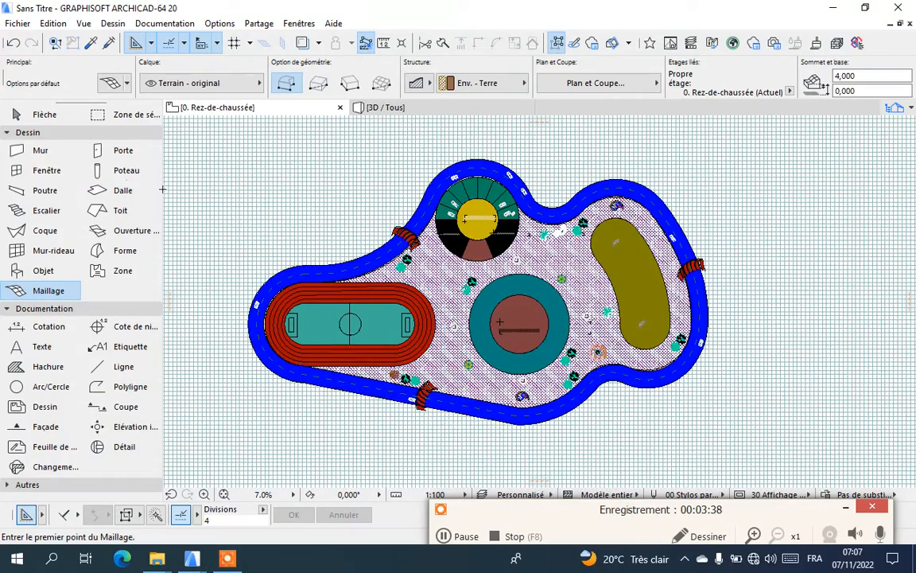
left_click(33, 118)
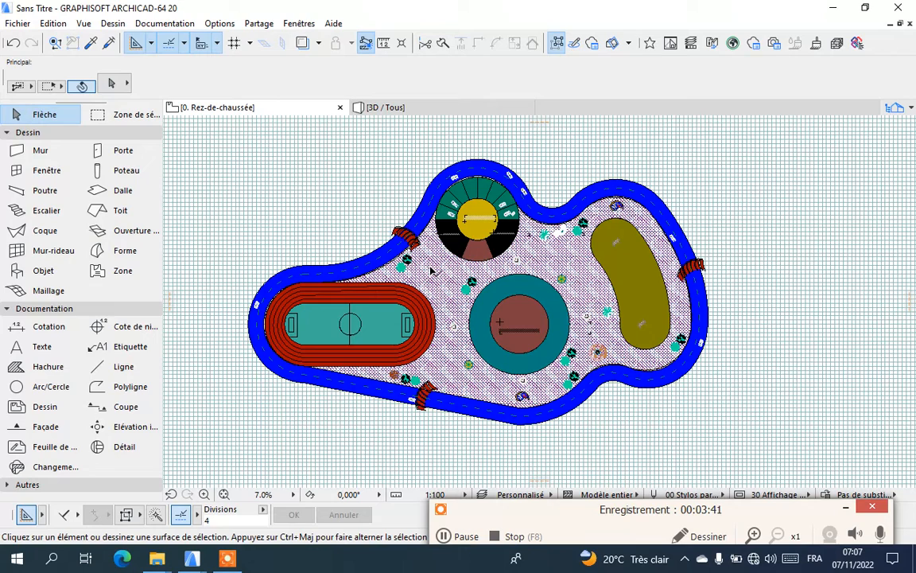
left_click(314, 236)
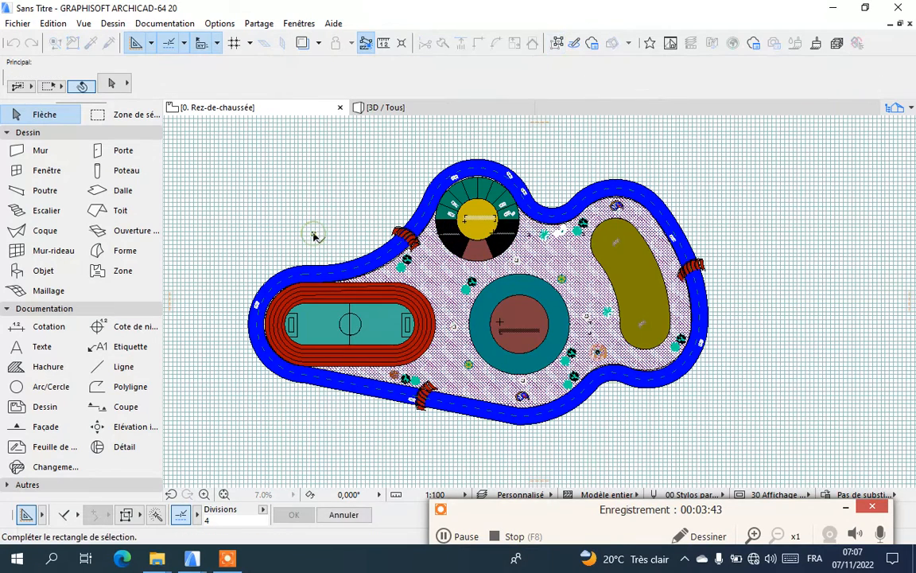
left_click(287, 245)
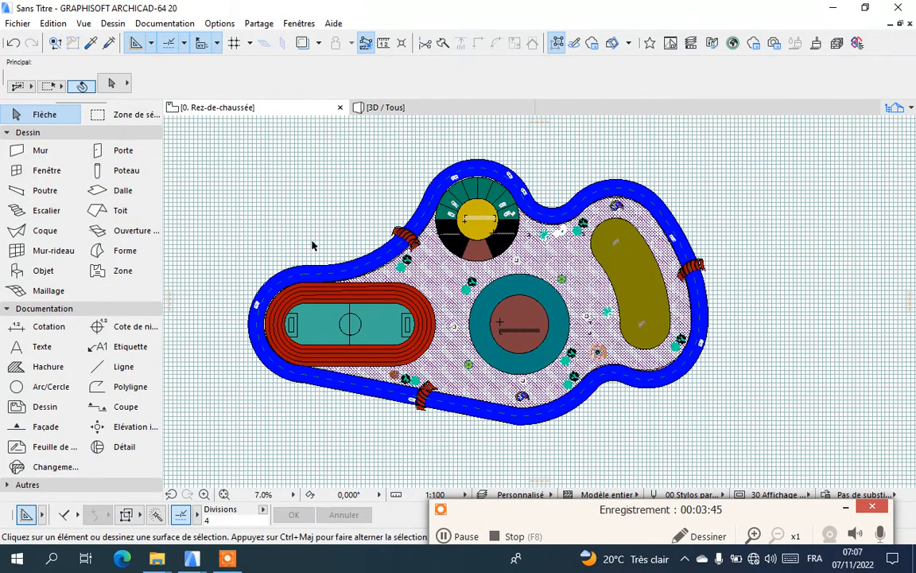
scroll(672, 351, "up", 3)
scroll(583, 355, "up", 6)
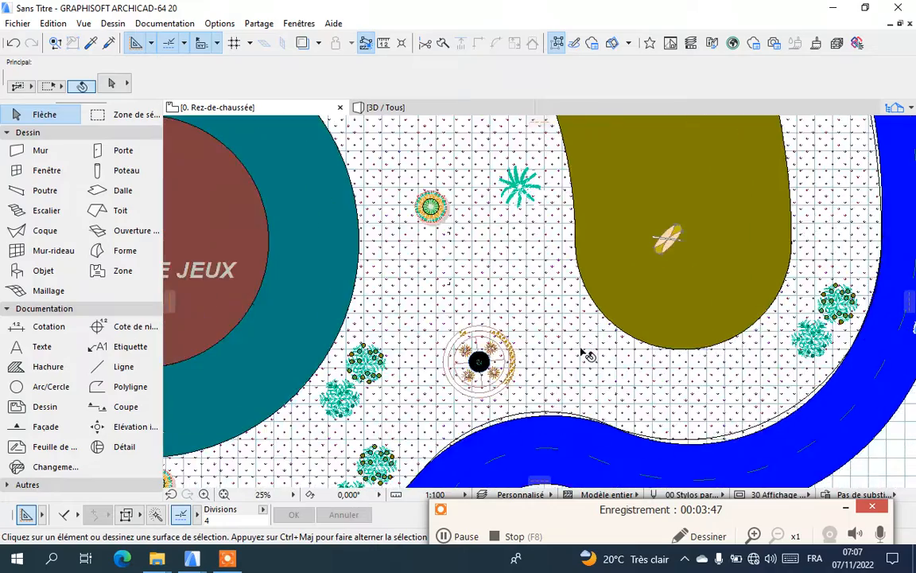
left_click(583, 367)
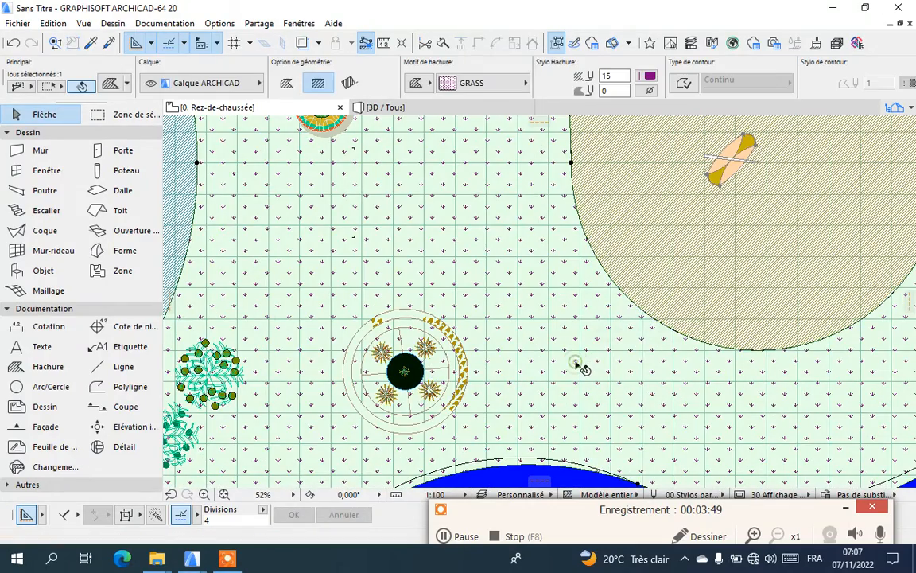
scroll(640, 341, "down", 5)
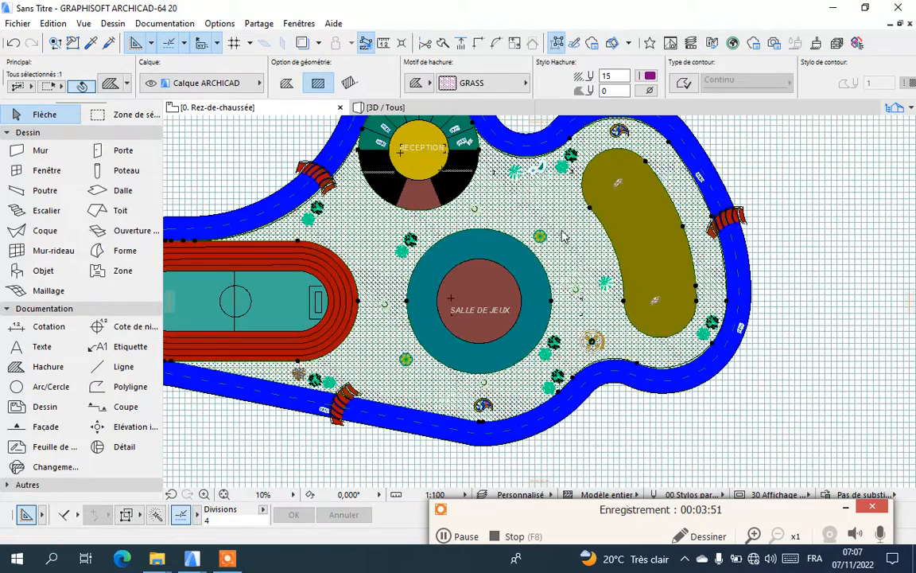
right_click(543, 210)
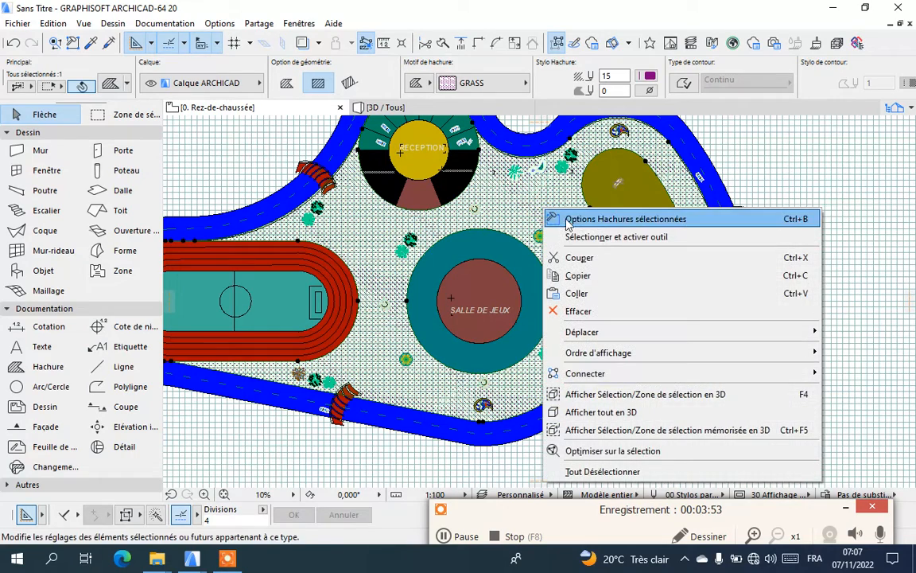
left_click(557, 216)
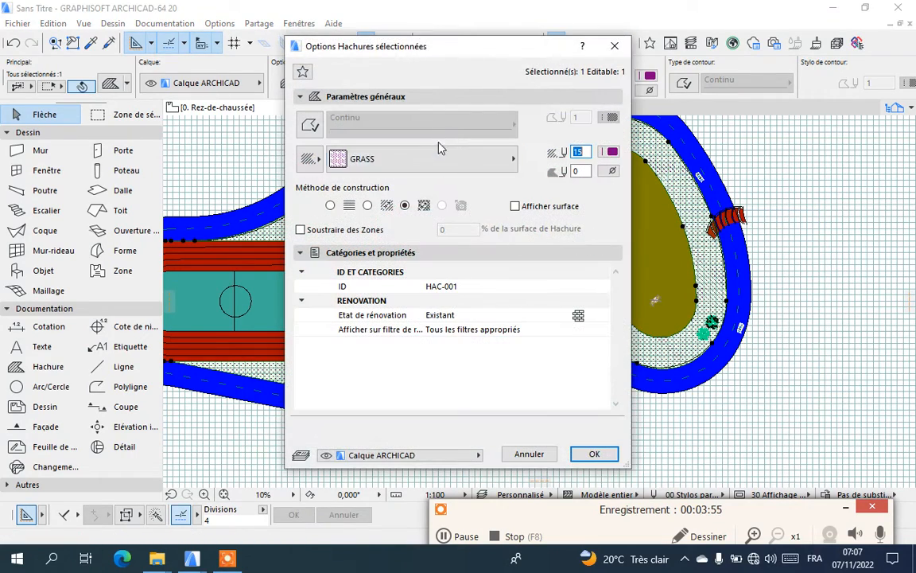
left_click(440, 159)
left_click(440, 161)
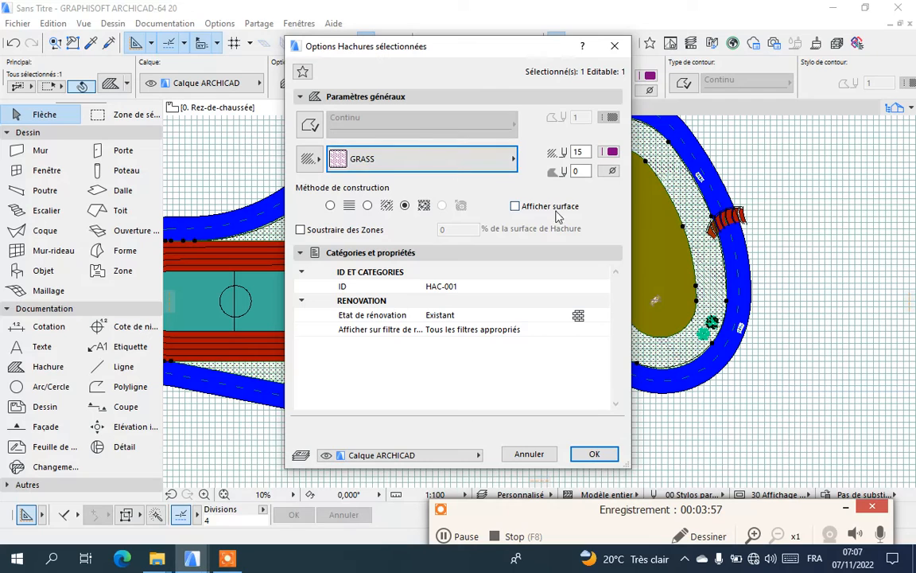
left_click(611, 151)
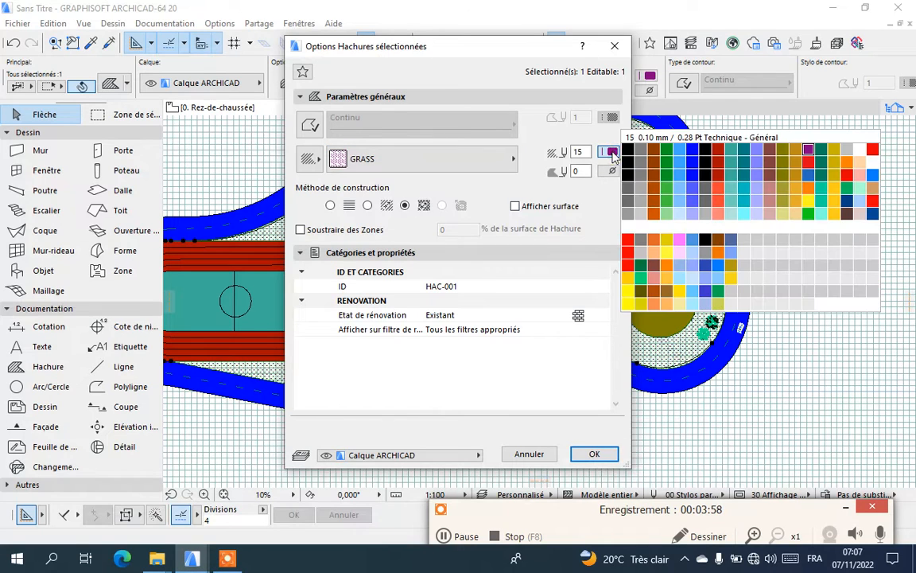
left_click(666, 149)
left_click(594, 454)
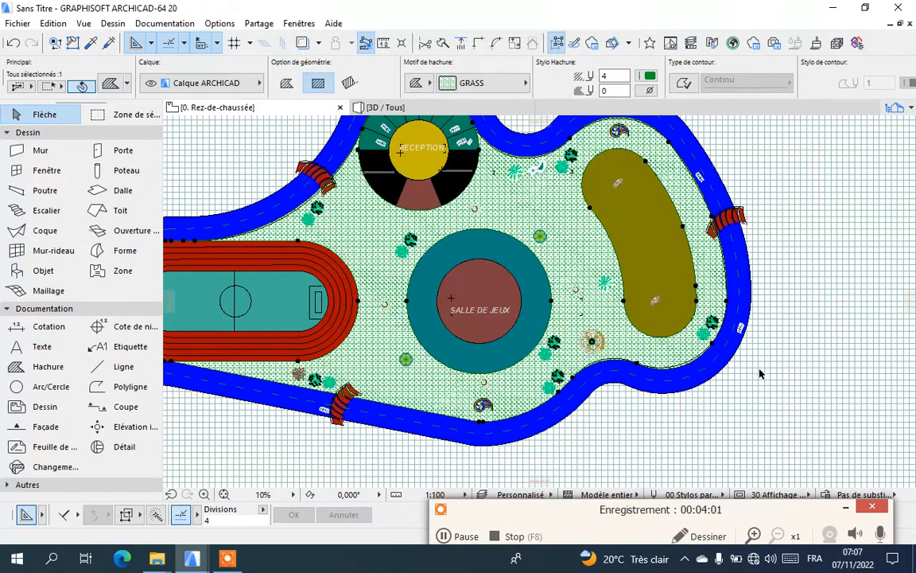
left_click(747, 406)
scroll(648, 354, "down", 5)
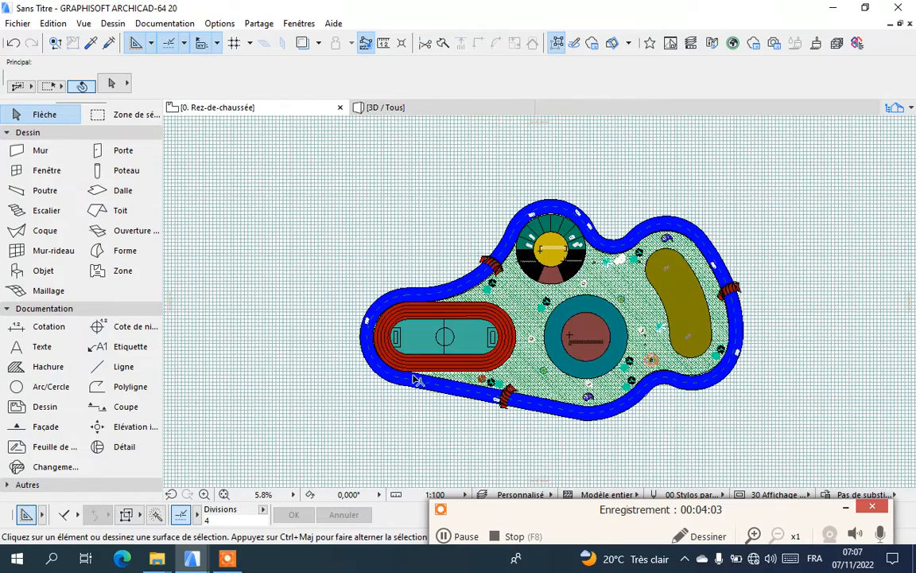
scroll(430, 296, "up", 9)
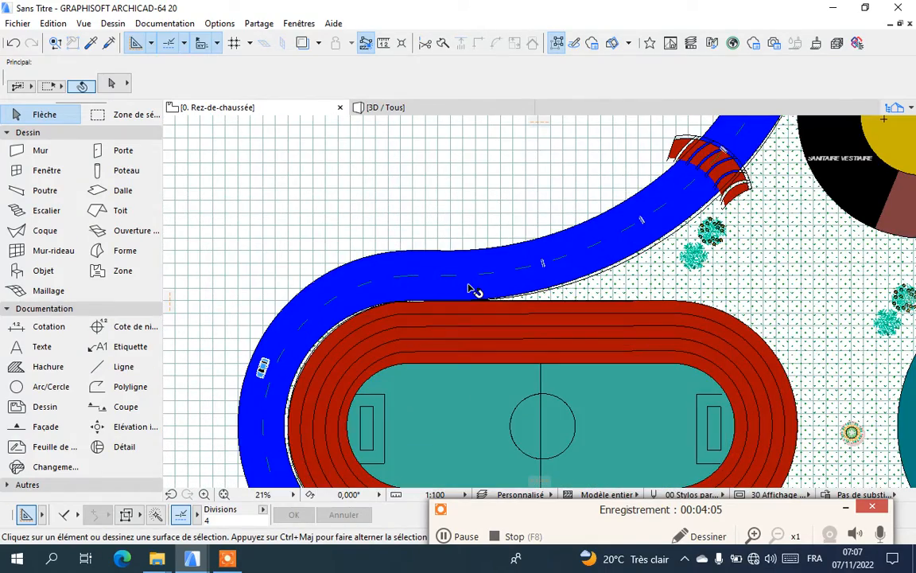
left_click(473, 289)
left_click(398, 179)
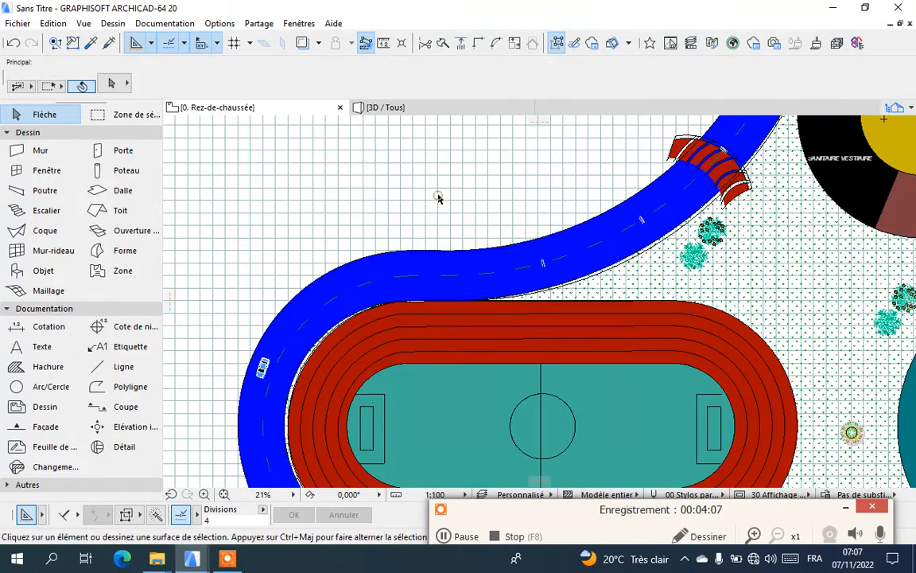
left_click(407, 270)
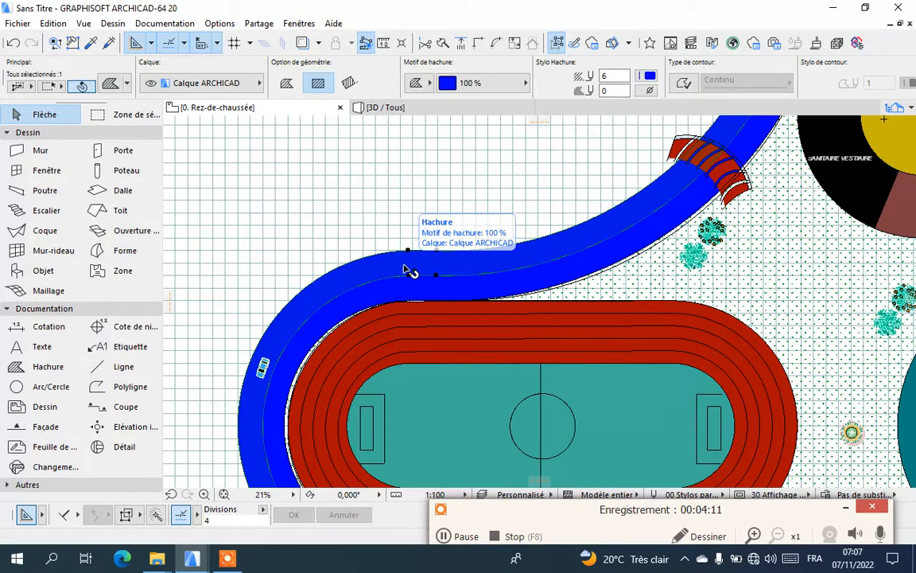
left_click(357, 284)
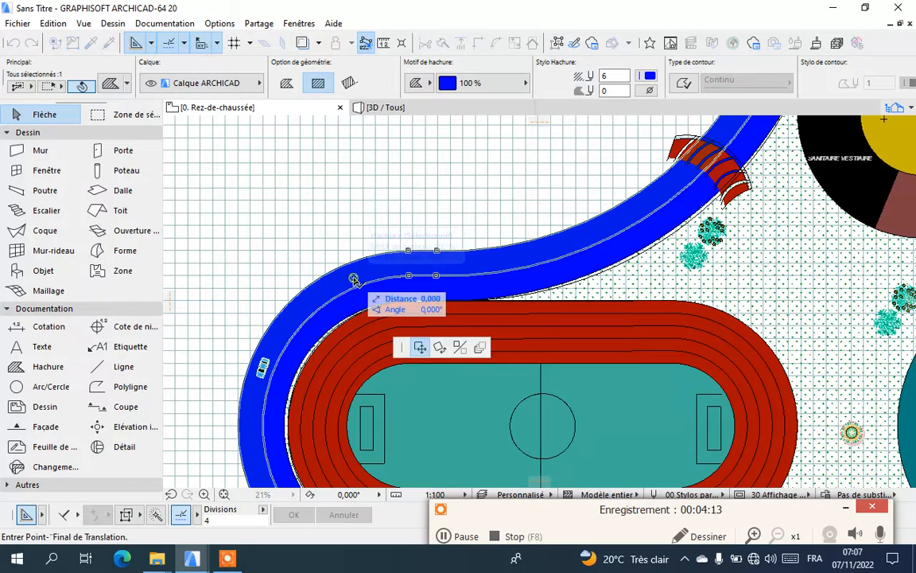
right_click(360, 280)
key("Escape")
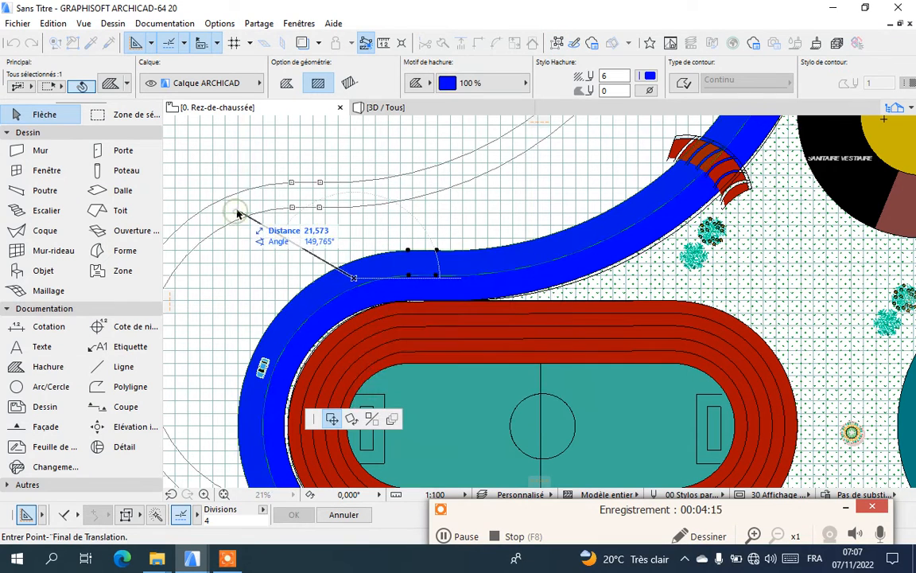
key("Escape")
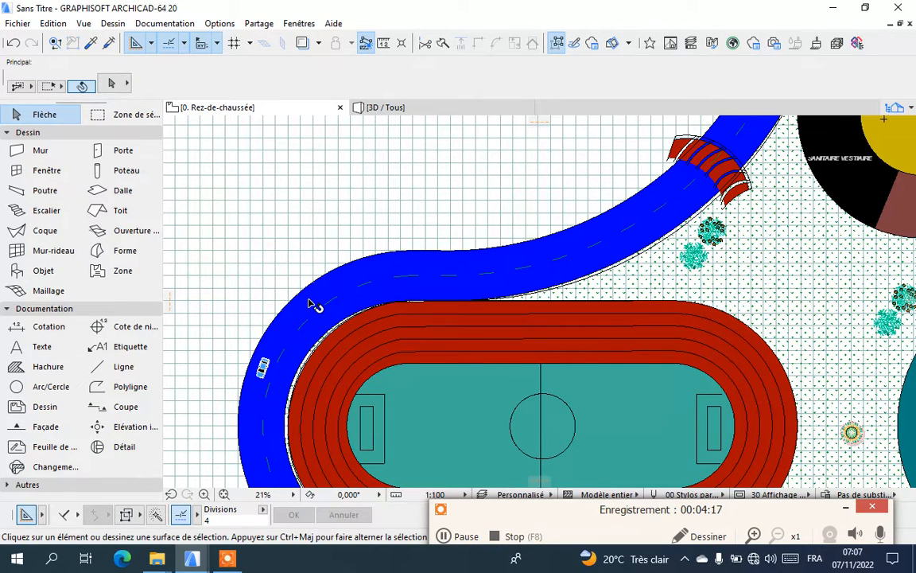
- Change the hatch pen of the outer lane of the road around the playground to grey pen 2
left_click(314, 306)
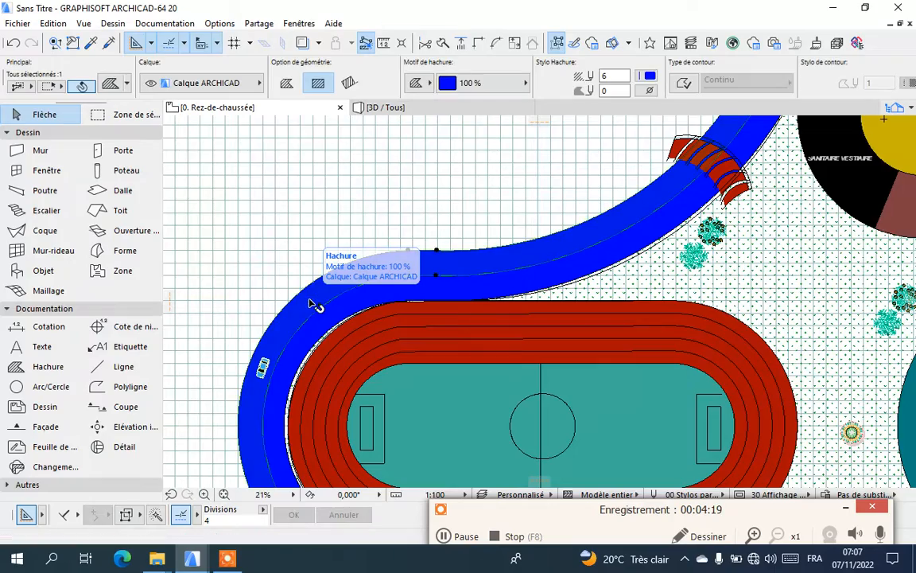
scroll(302, 277, "down", 3)
scroll(314, 278, "up", 3)
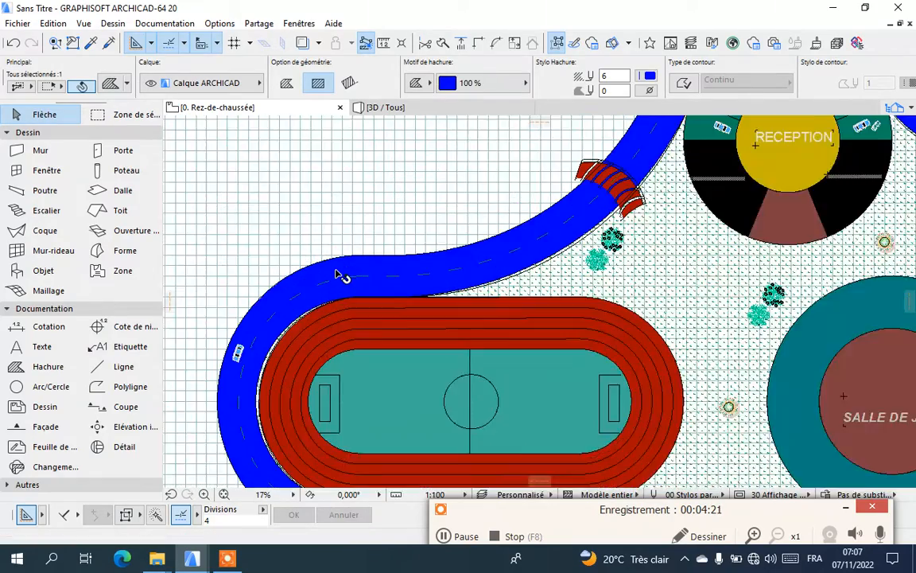
right_click(338, 275)
left_click(359, 280)
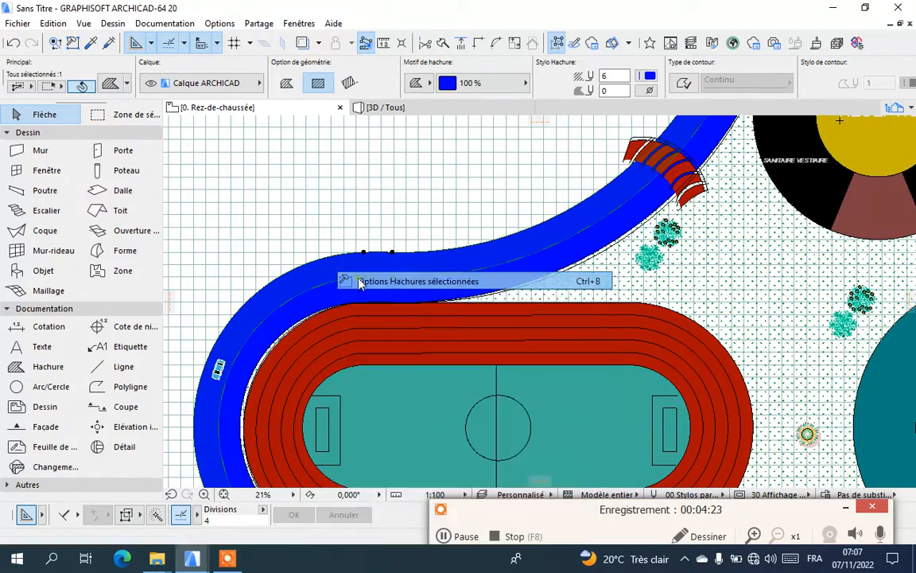
left_click(433, 164)
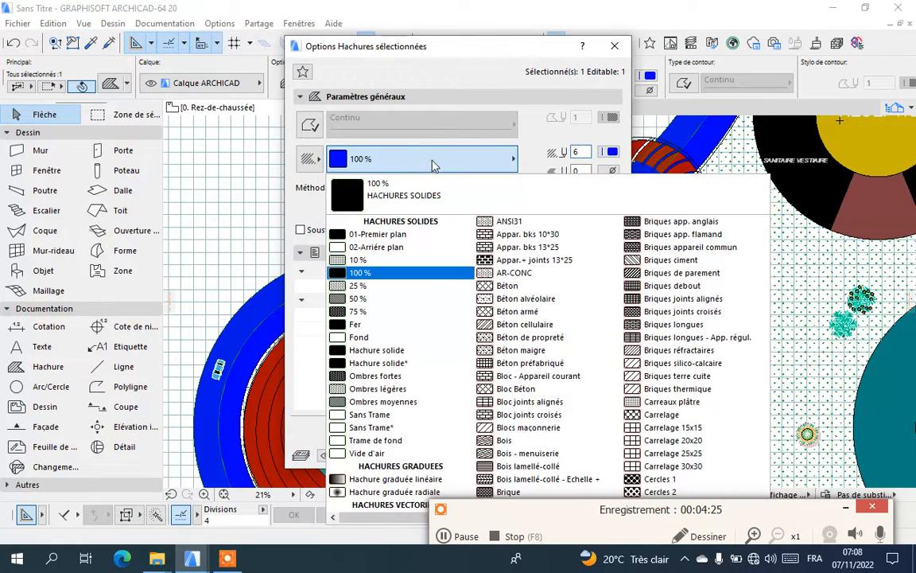
left_click(433, 164)
left_click(610, 151)
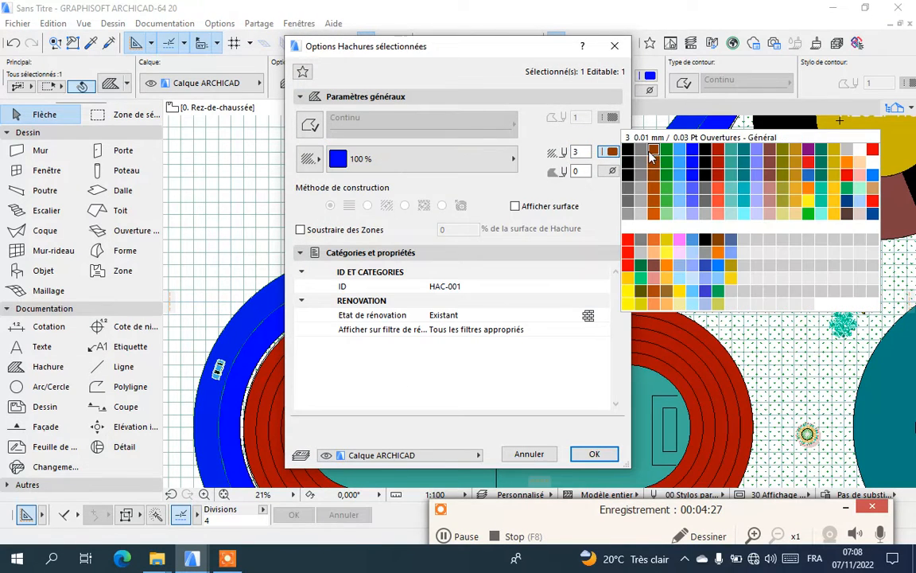
left_click(641, 150)
left_click(594, 454)
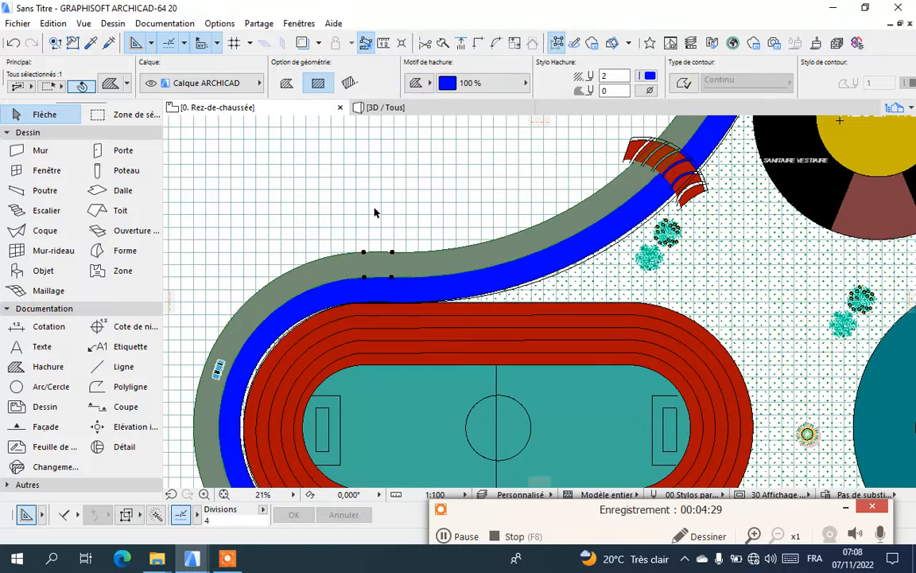
key("Escape")
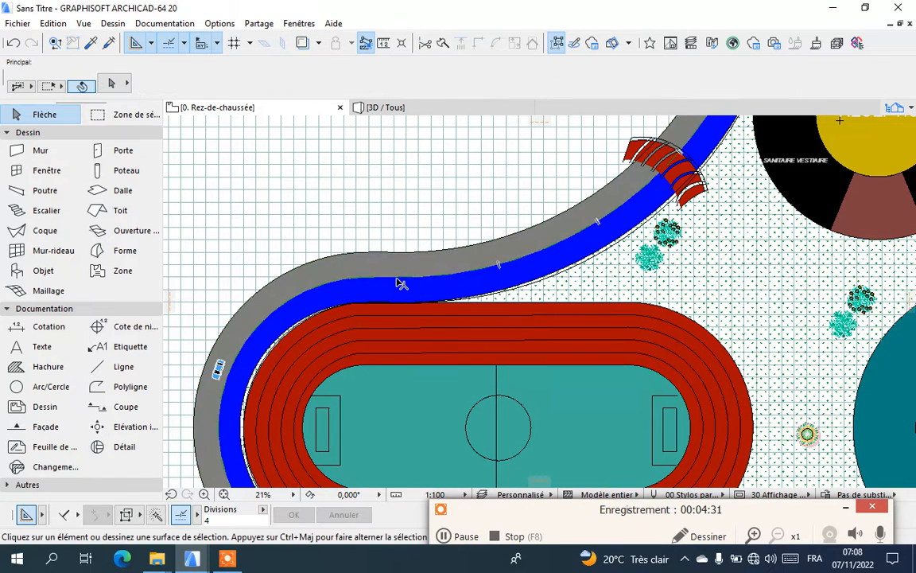
- Change the hatch pen of the road's inner lane, next to the running track, to grey pen 2
left_click(402, 291)
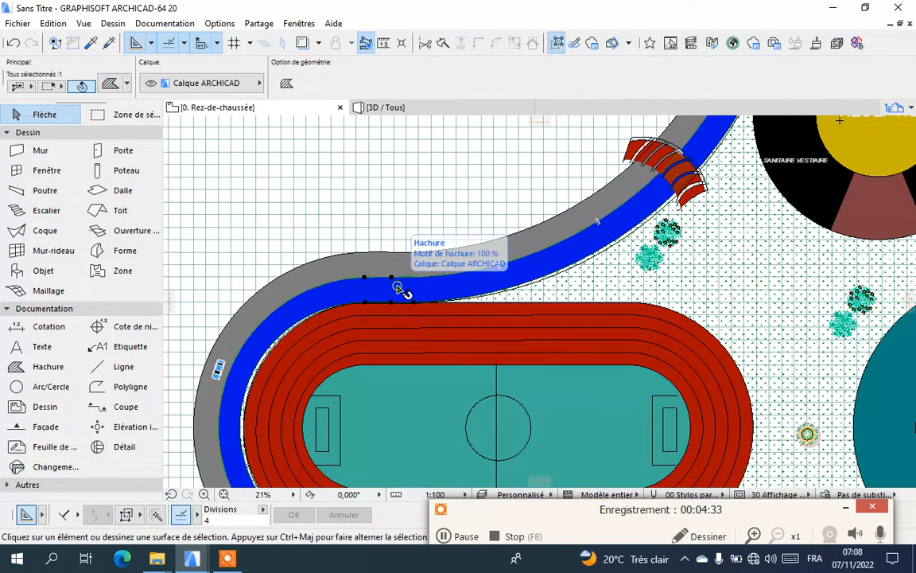
right_click(401, 287)
left_click(465, 24)
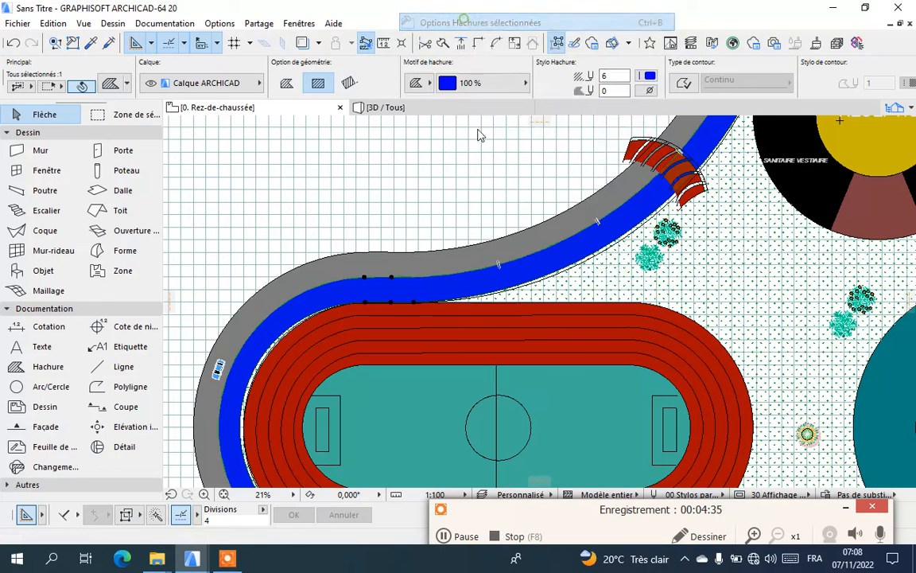
left_click(611, 152)
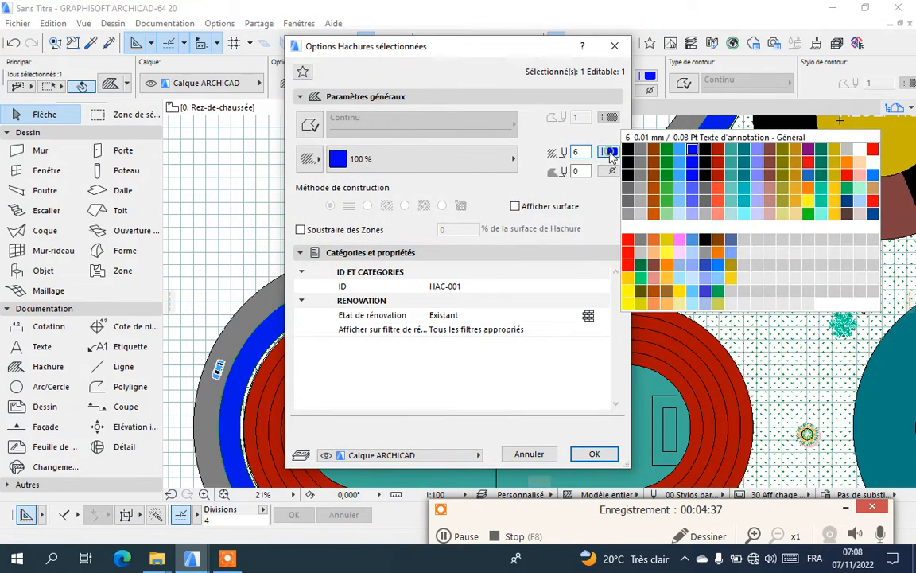
left_click(555, 140)
left_click(592, 453)
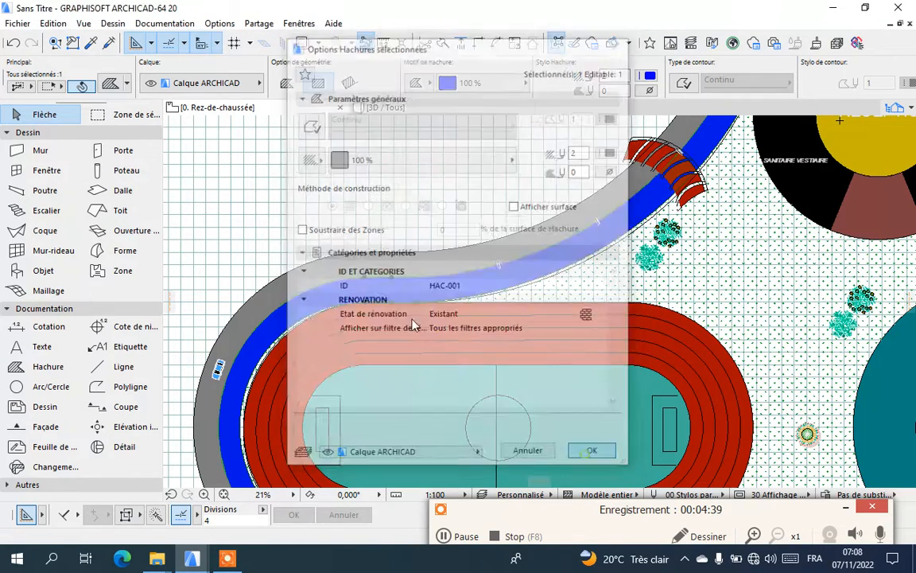
scroll(313, 400, "down", 6)
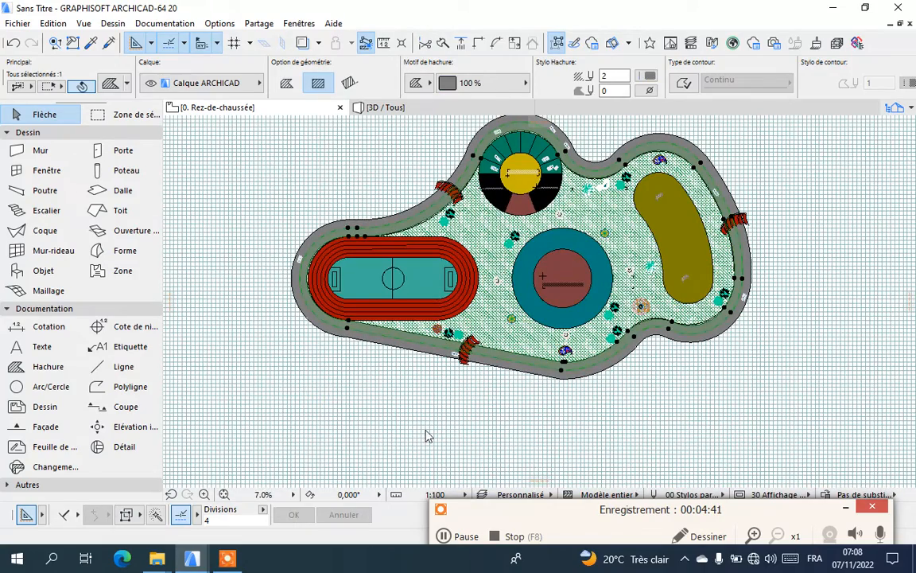
left_click(323, 436)
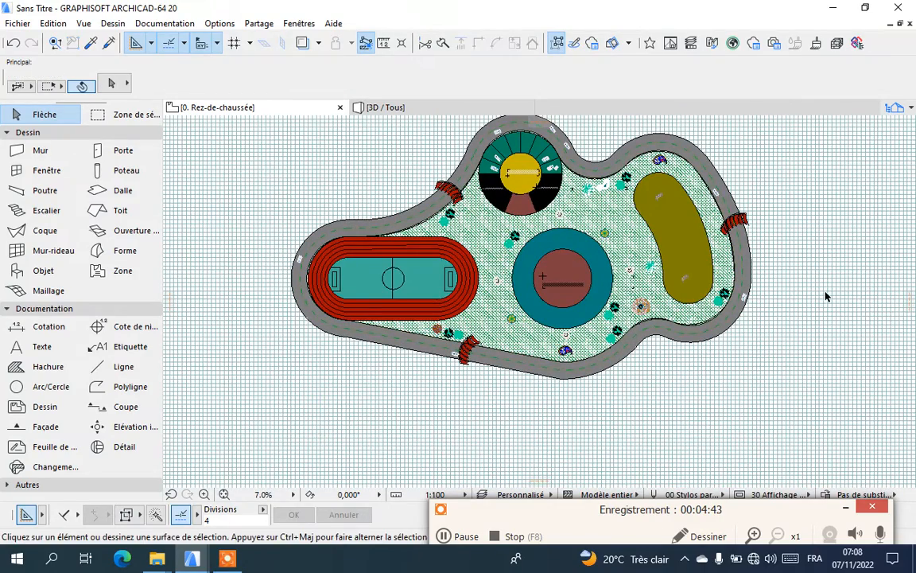
- Change the hatch pen of the curved elongated ANSI31 pool hatch to light blue pen 65
scroll(825, 296, "up", 1)
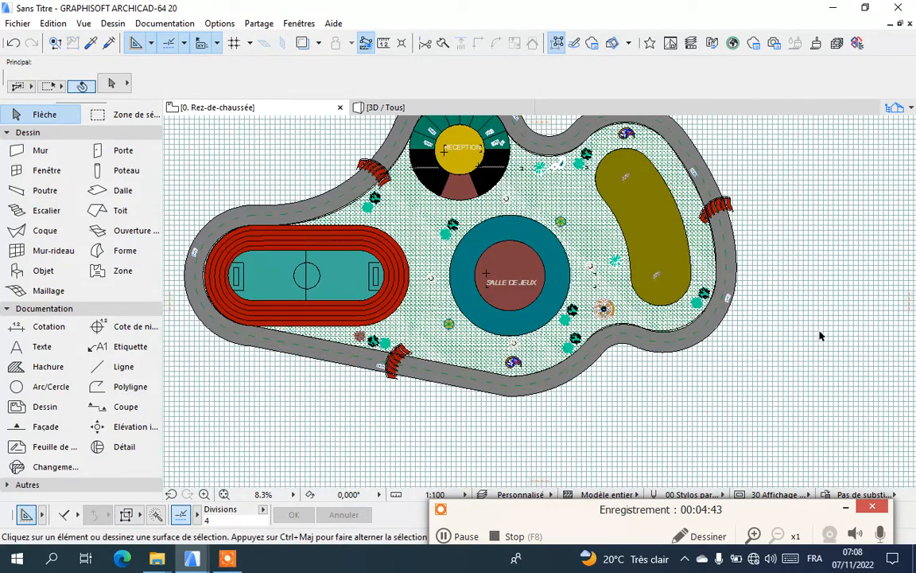
left_click(667, 247)
right_click(639, 247)
left_click(682, 256)
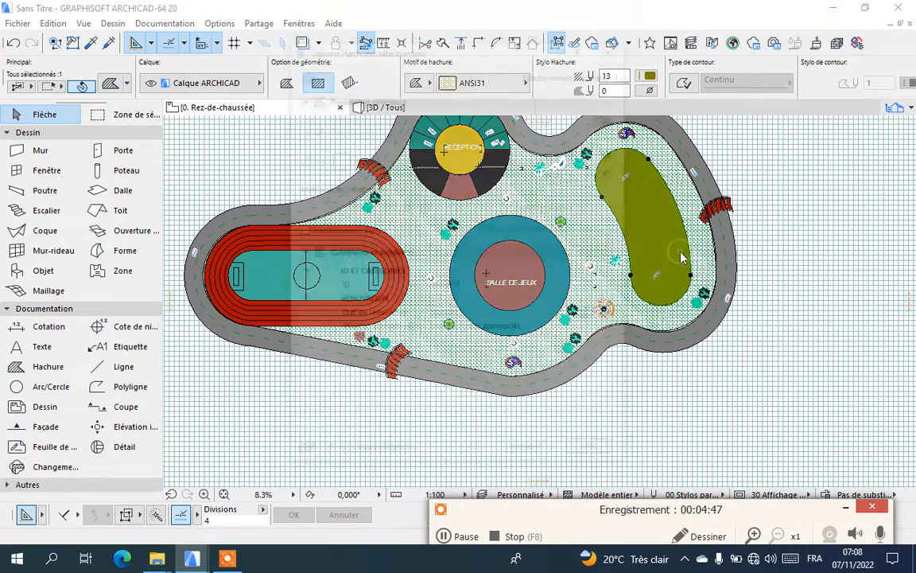
left_click(612, 154)
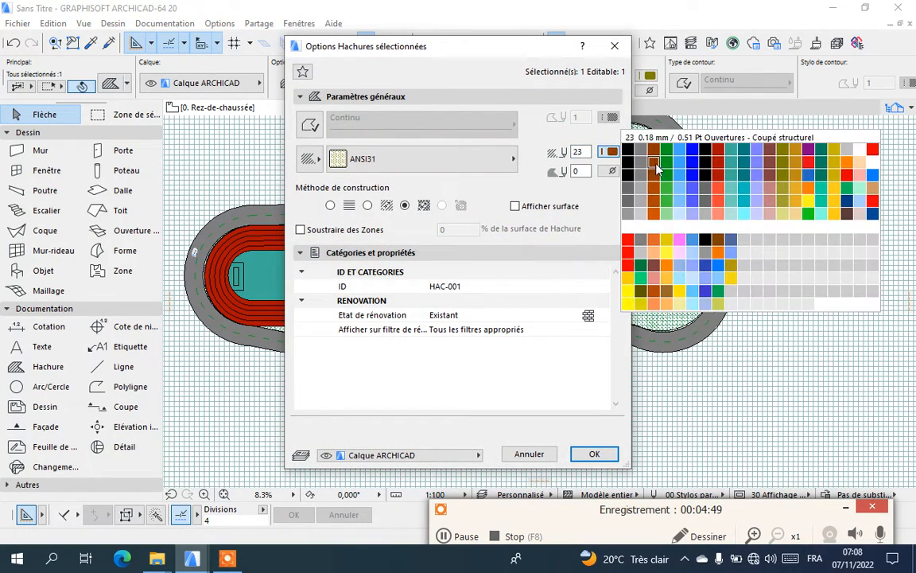
left_click(613, 171)
left_click(592, 453)
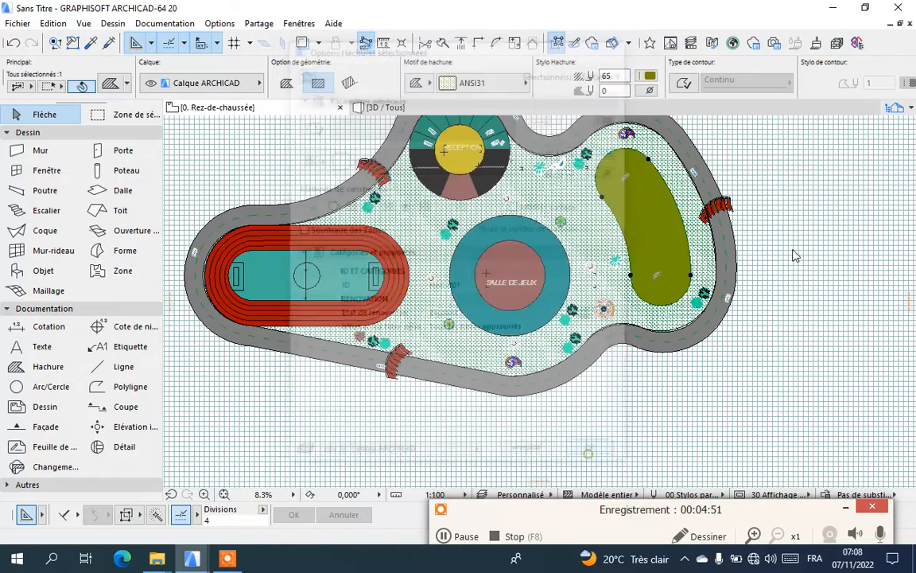
left_click(802, 189)
- Change the hatch pen of the football field inside the running track to green pen 4
scroll(333, 258, "up", 2)
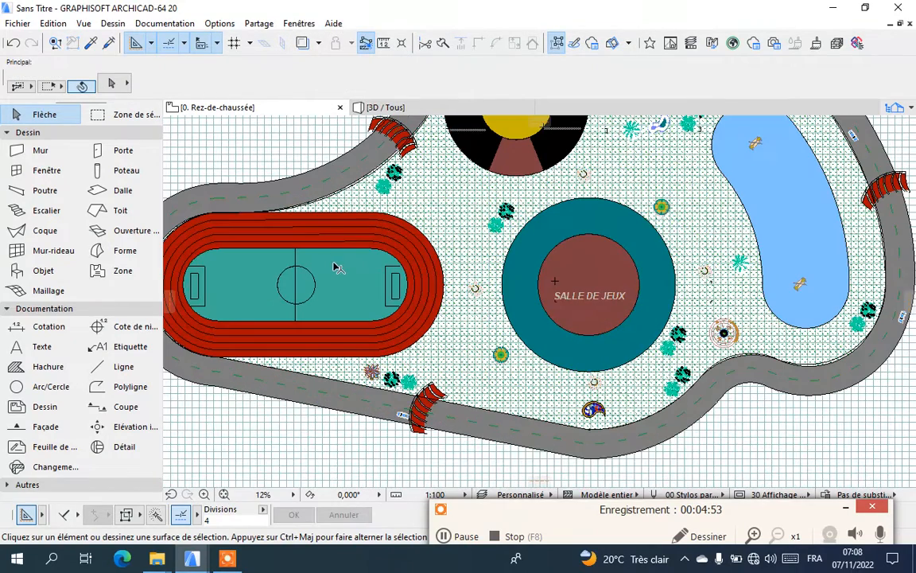
left_click(332, 279)
right_click(332, 279)
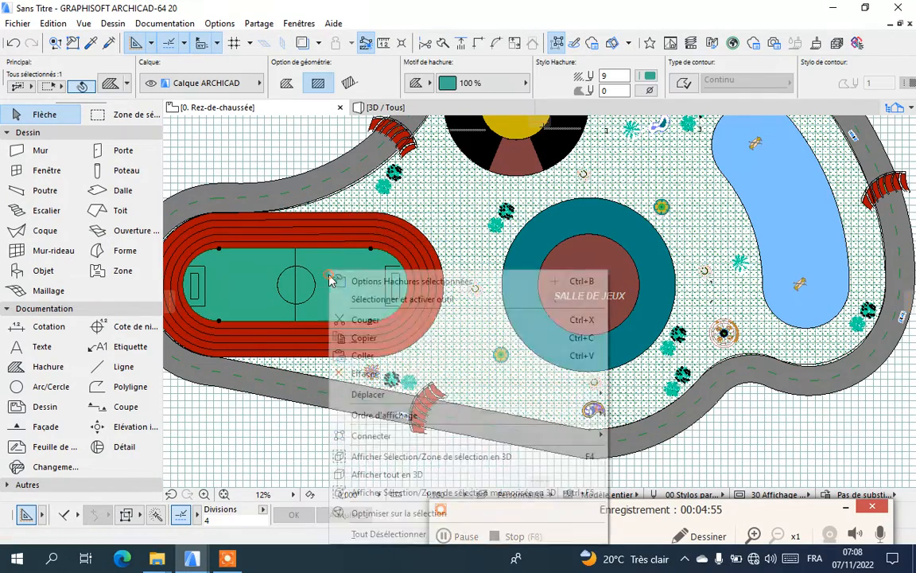
left_click(354, 281)
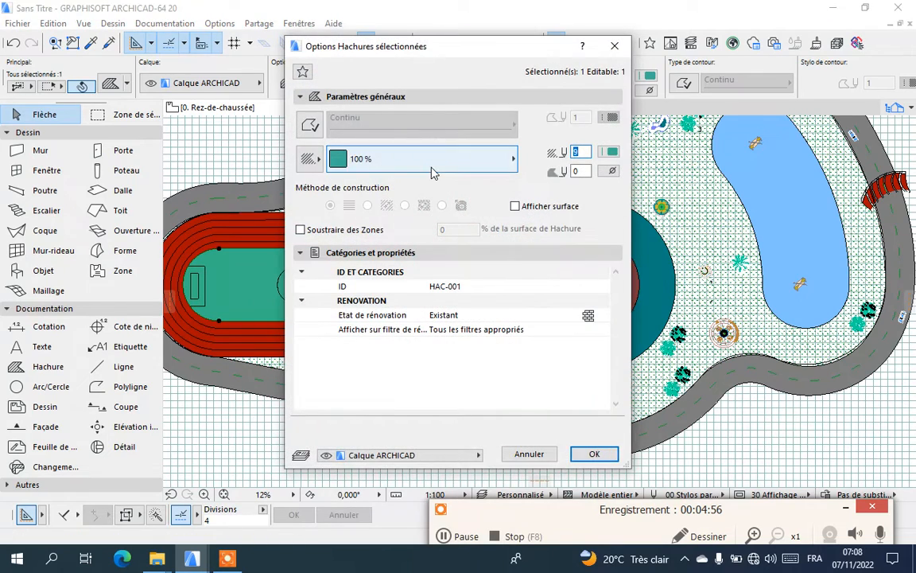
left_click(611, 151)
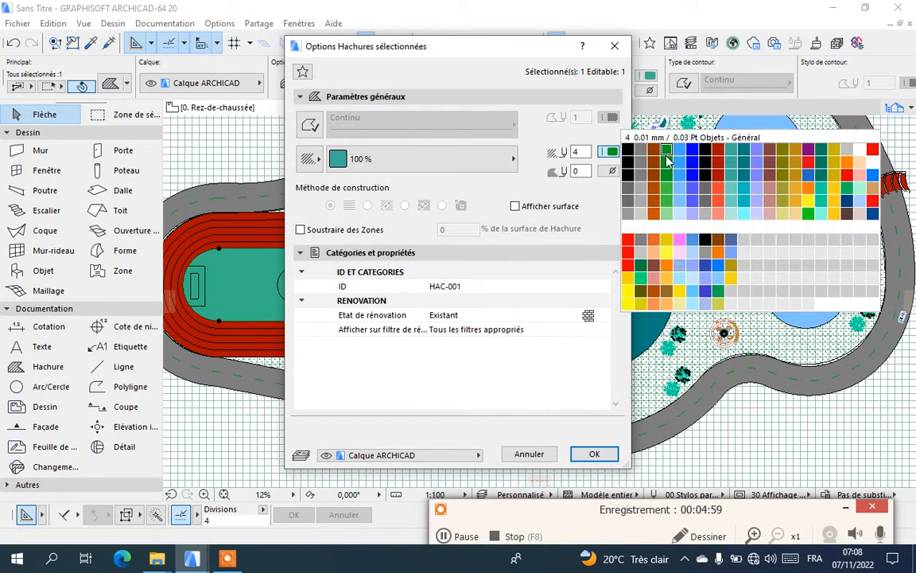
left_click(666, 151)
left_click(593, 453)
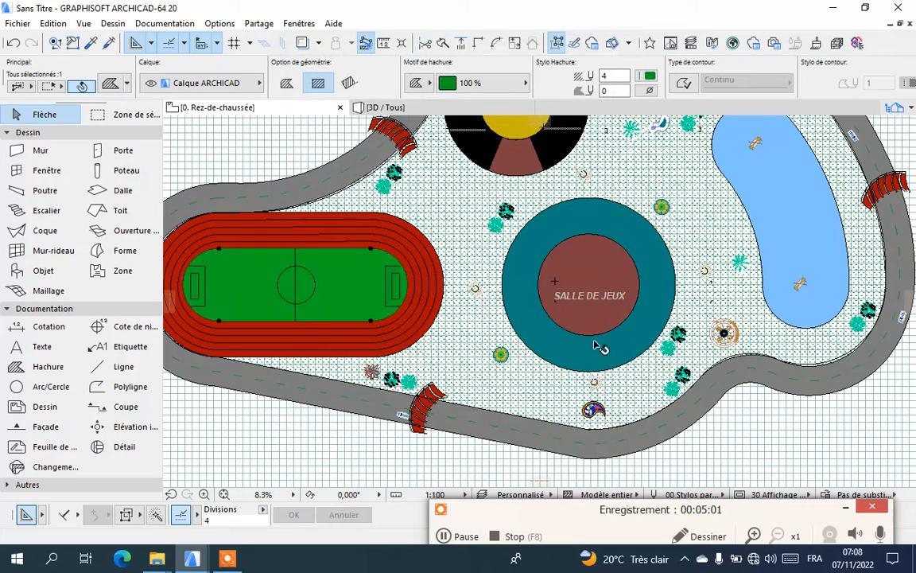
scroll(596, 343, "down", 2)
left_click(847, 205)
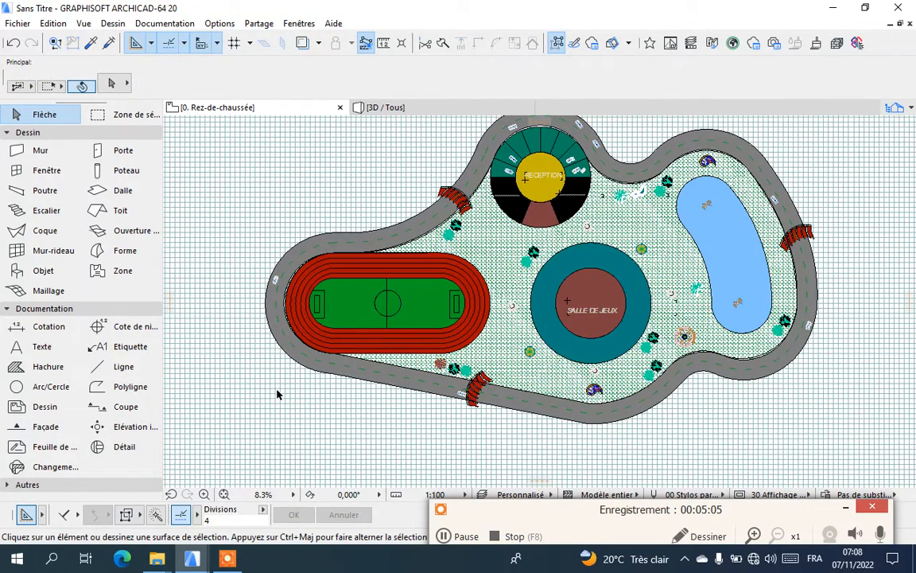
scroll(278, 391, "down", 2)
scroll(312, 382, "up", 1)
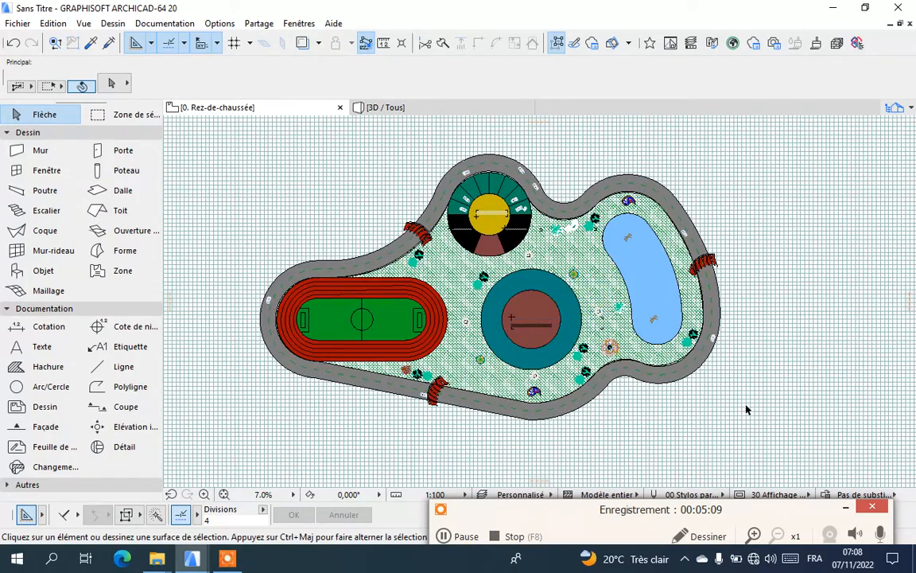
scroll(745, 406, "up", 2)
scroll(746, 406, "up", 2)
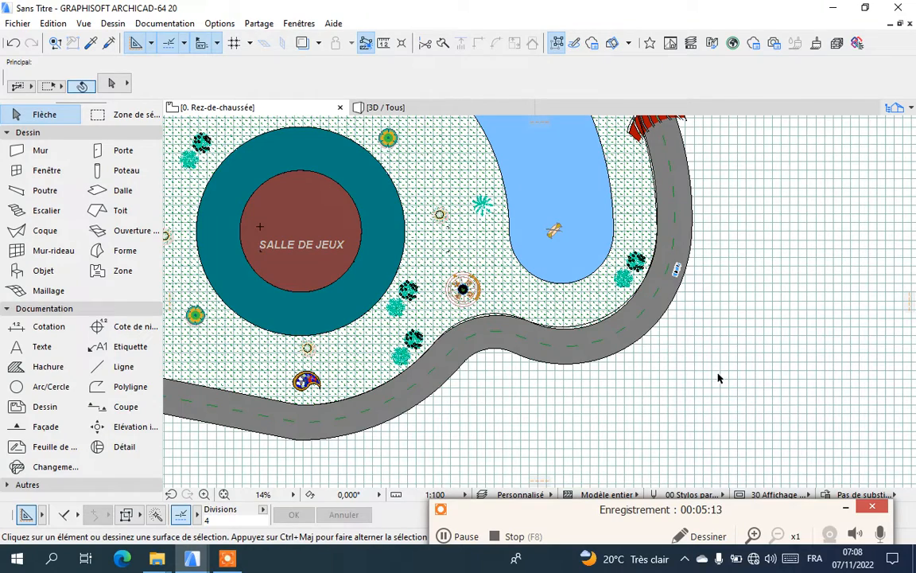
scroll(558, 414, "down", 3)
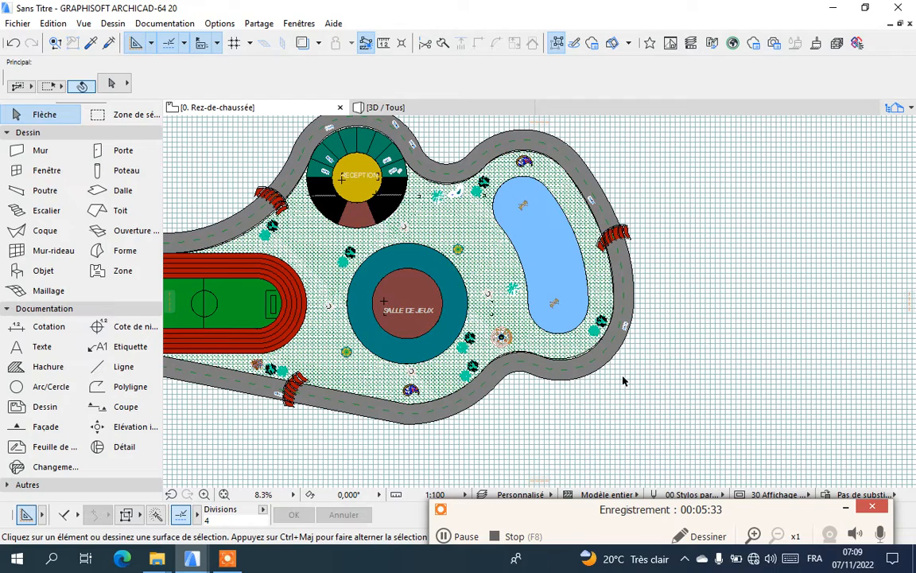
scroll(653, 370, "down", 2)
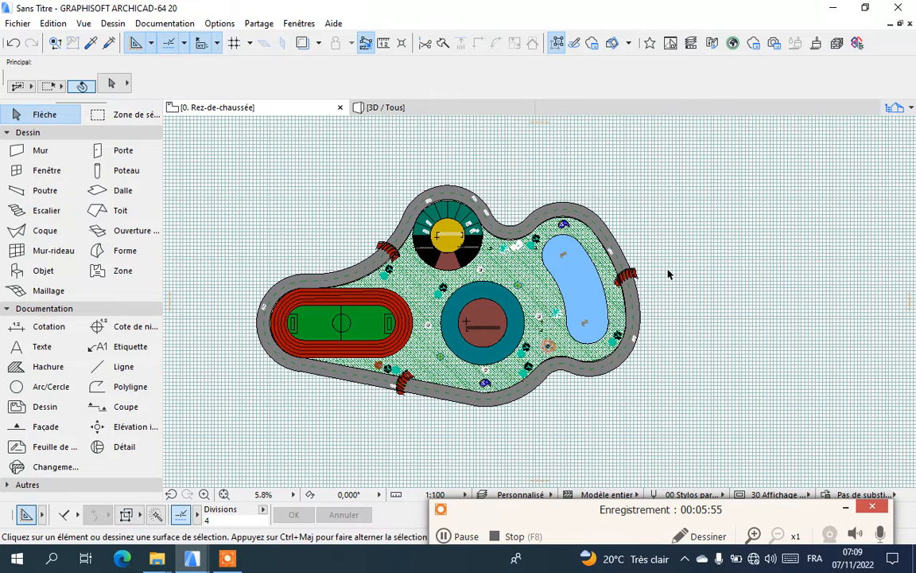
scroll(586, 216, "up", 2)
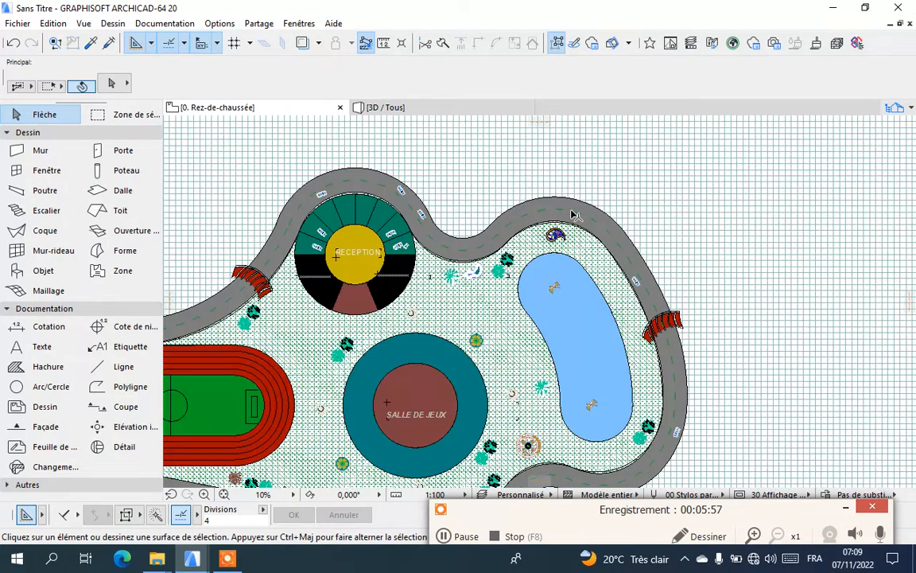
- Copy the polyline along the road's inner edge by translation into the empty area to the right of the plan, then deselect it
scroll(489, 326, "up", 2)
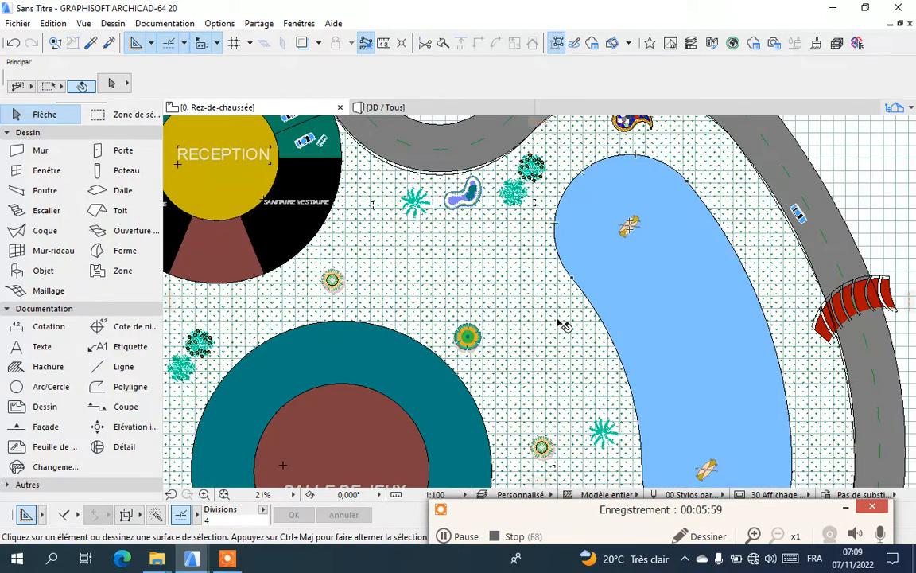
scroll(525, 270, "down", 1)
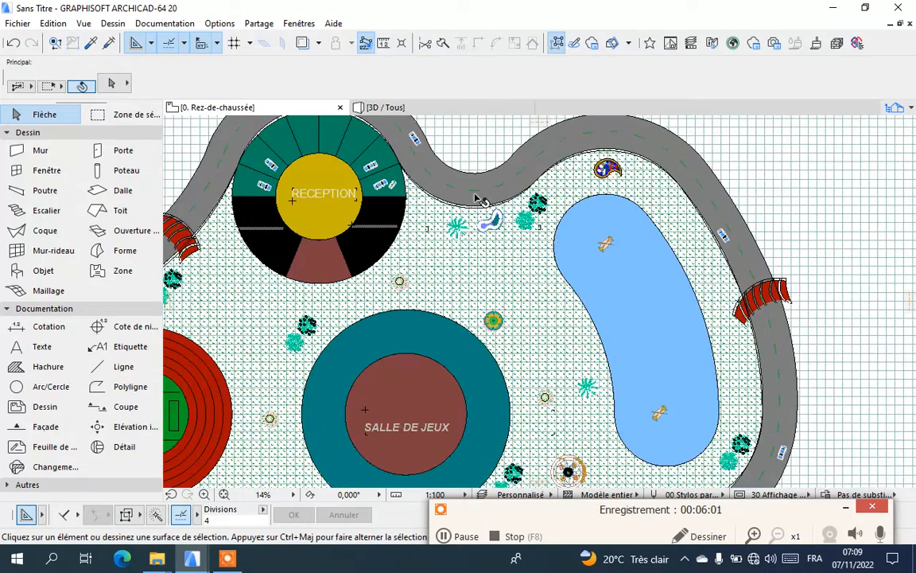
scroll(481, 203, "up", 3)
left_click(487, 230)
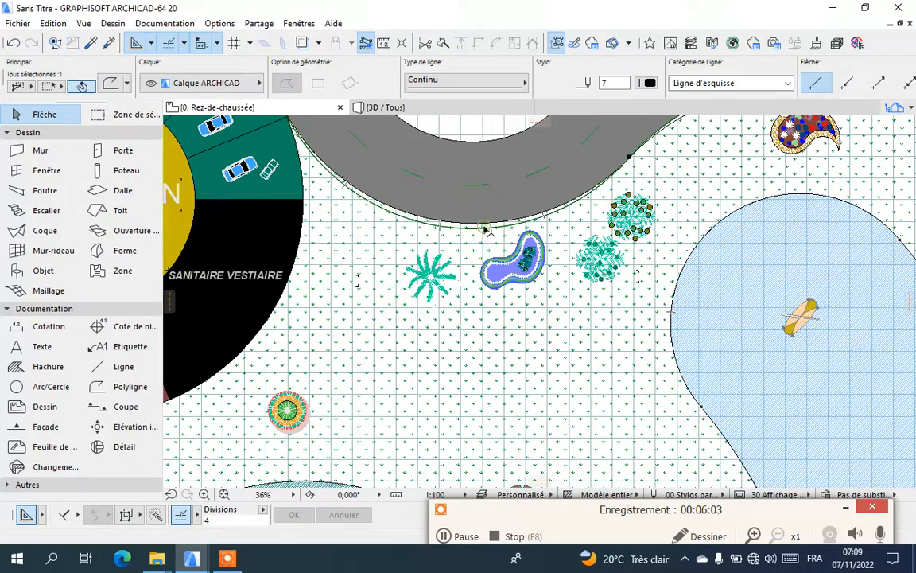
scroll(640, 172, "down", 5)
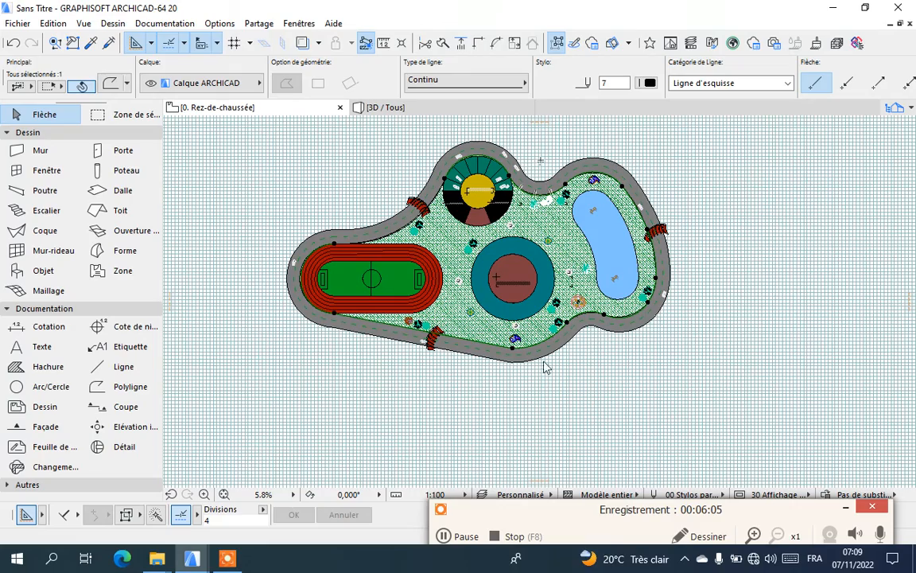
scroll(538, 165, "up", 3)
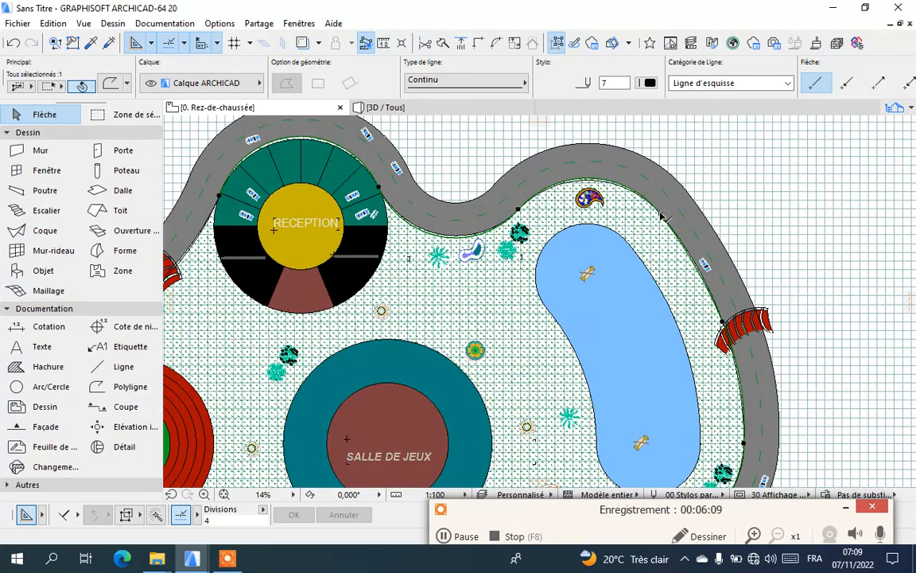
scroll(612, 278, "down", 2)
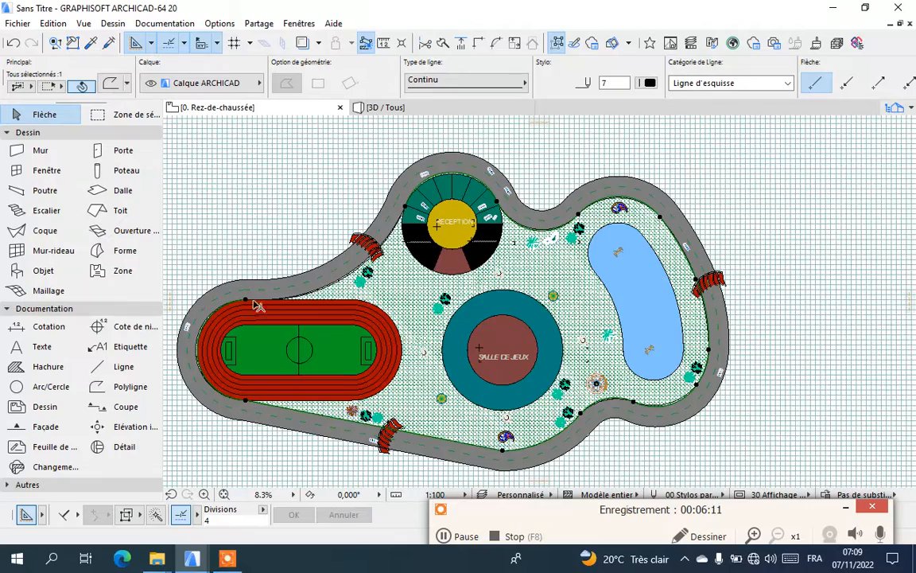
scroll(707, 227, "up", 1)
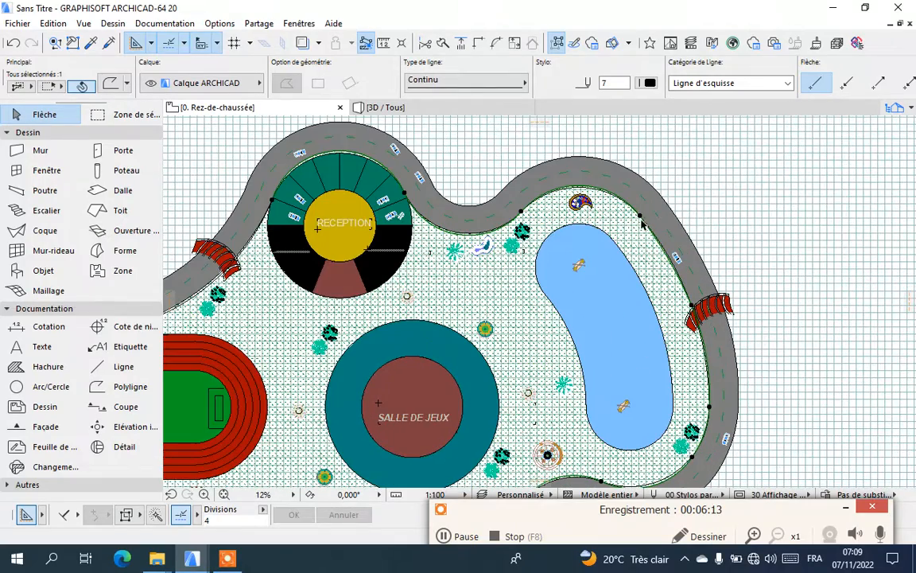
scroll(699, 238, "down", 4)
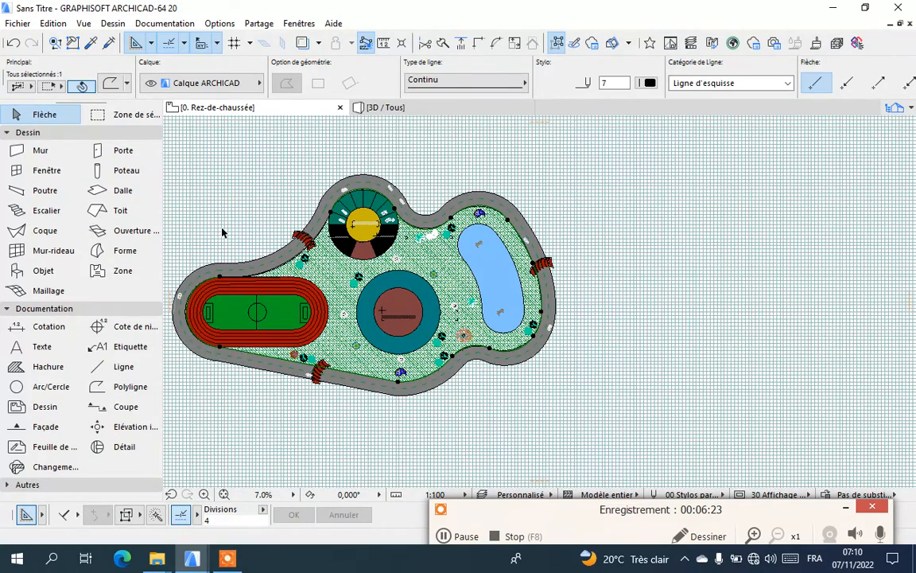
scroll(223, 231, "up", 2)
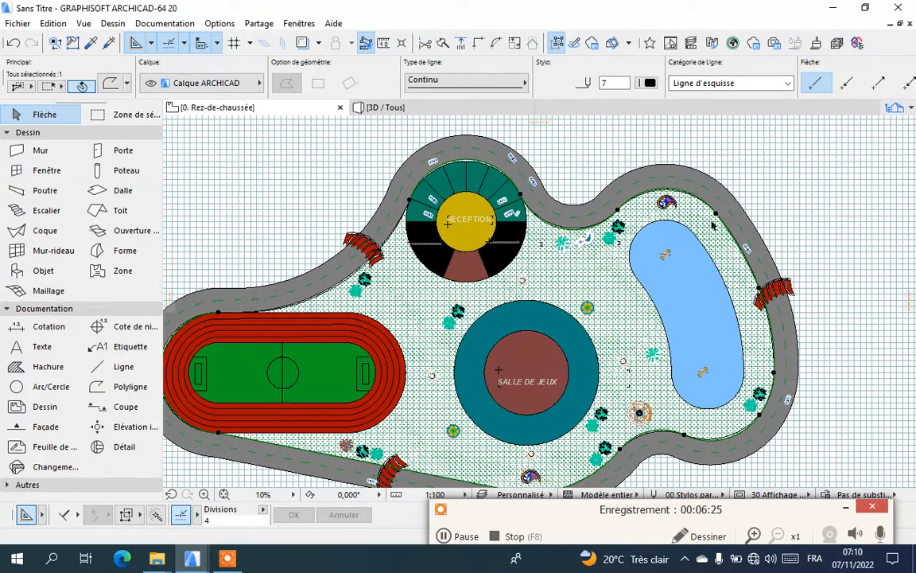
scroll(330, 172, "down", 1)
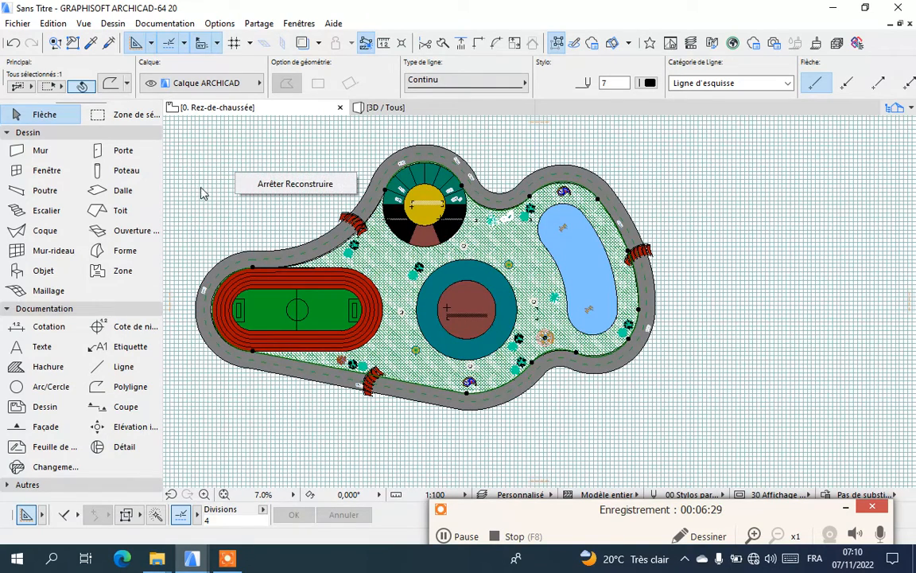
right_click(244, 181)
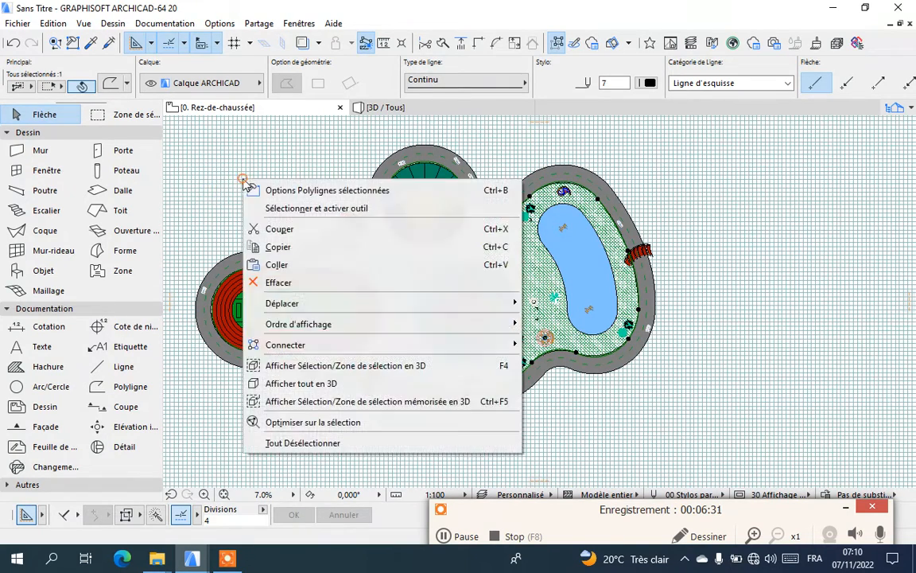
mouse_move(292, 304)
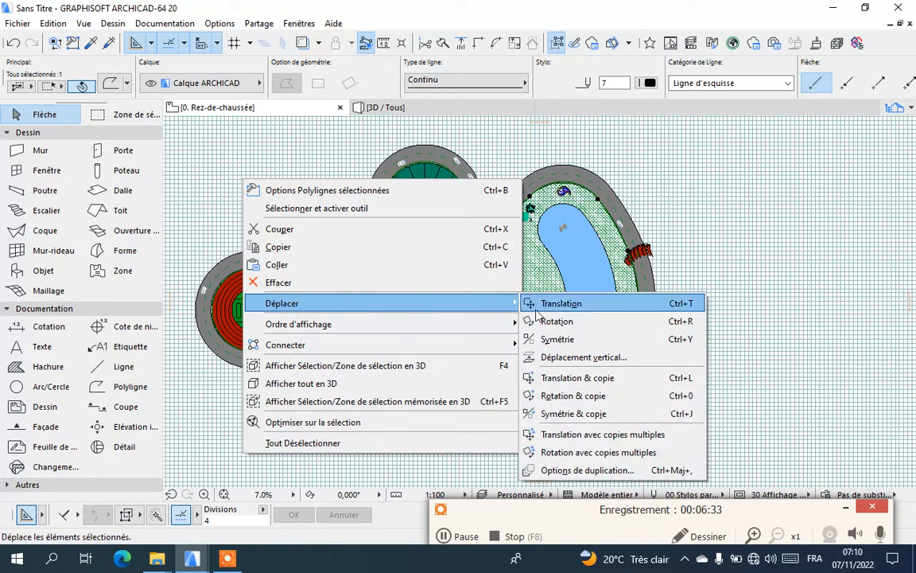
left_click(605, 379)
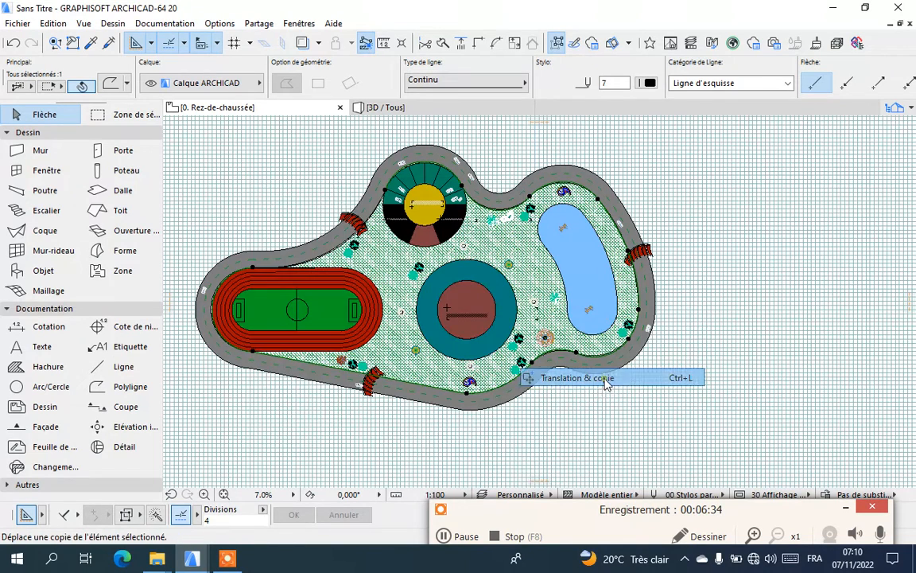
left_click(594, 194)
scroll(291, 273, "down", 2)
scroll(715, 280, "down", 1)
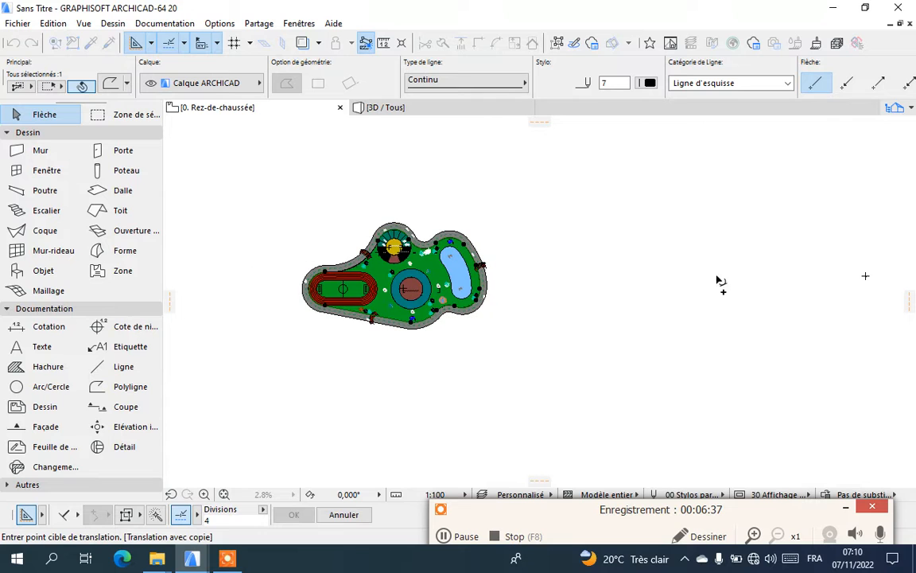
left_click(703, 273)
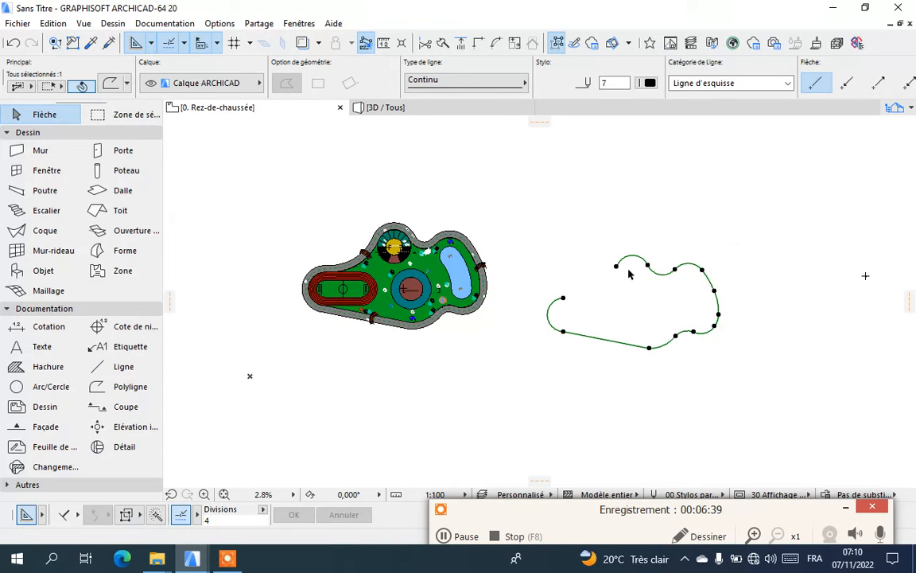
left_click(577, 230)
- Copy the inner road-edge arc between the running track and reception by translation, placing its track-side end on the copied outline's open end
scroll(593, 293, "up", 1)
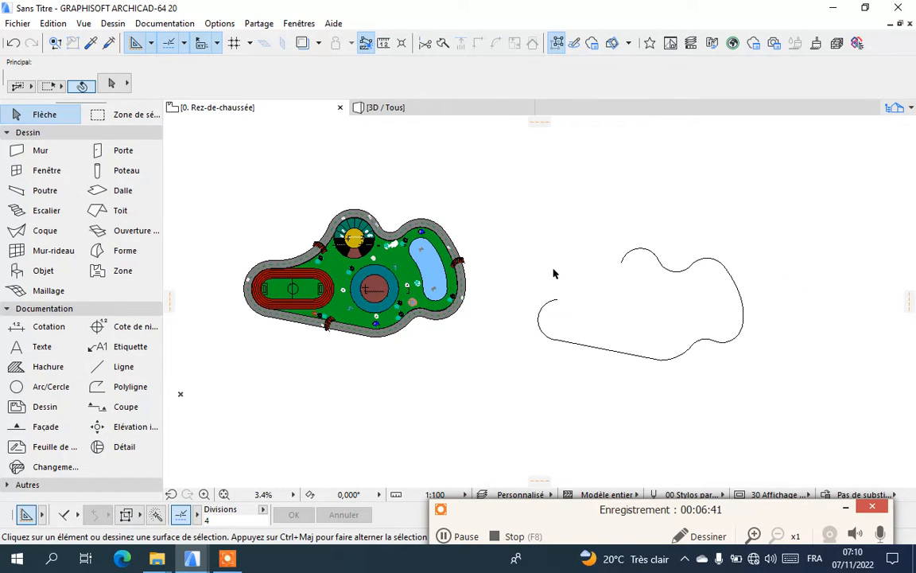
scroll(555, 274, "up", 2)
scroll(667, 259, "down", 1)
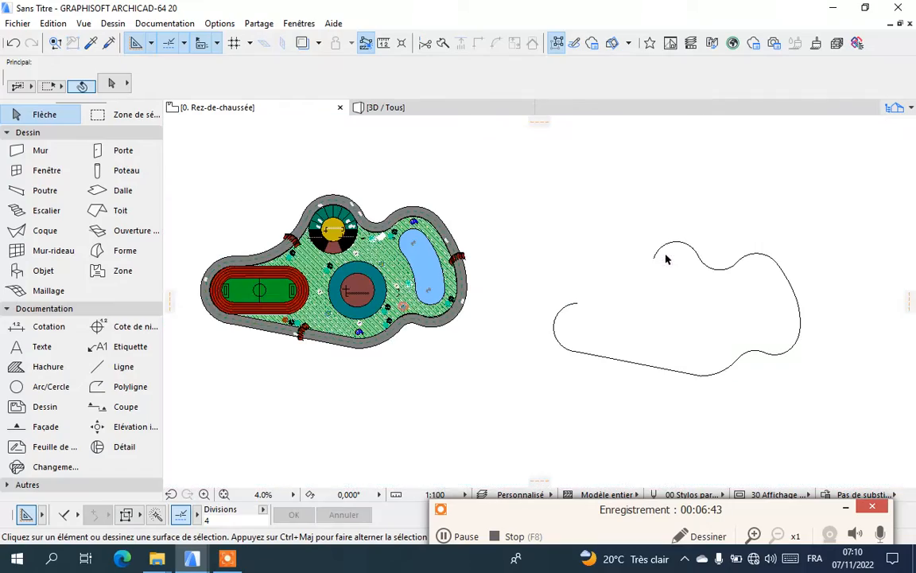
scroll(253, 257, "up", 3)
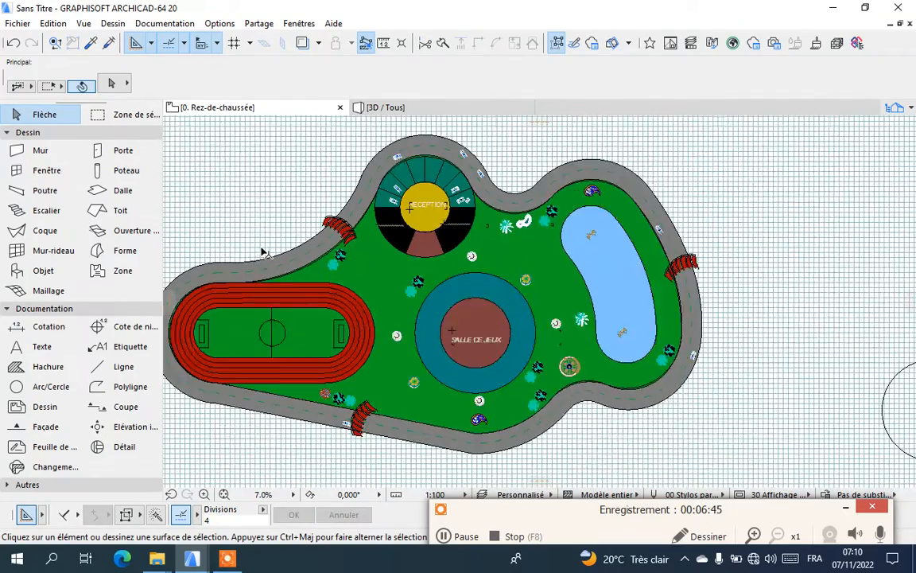
scroll(303, 278, "down", 1)
scroll(296, 273, "up", 10)
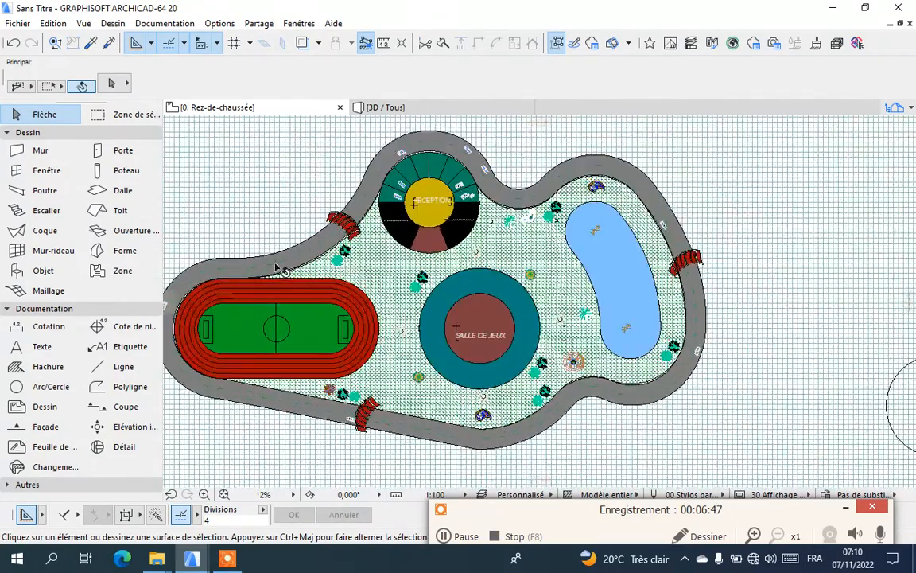
left_click(339, 276)
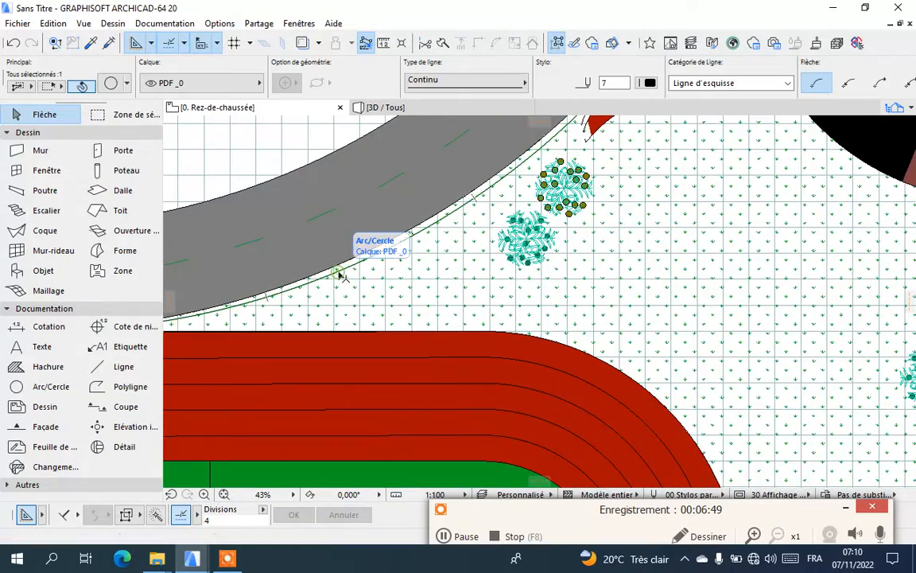
scroll(339, 276, "down", 4)
scroll(340, 276, "down", 3)
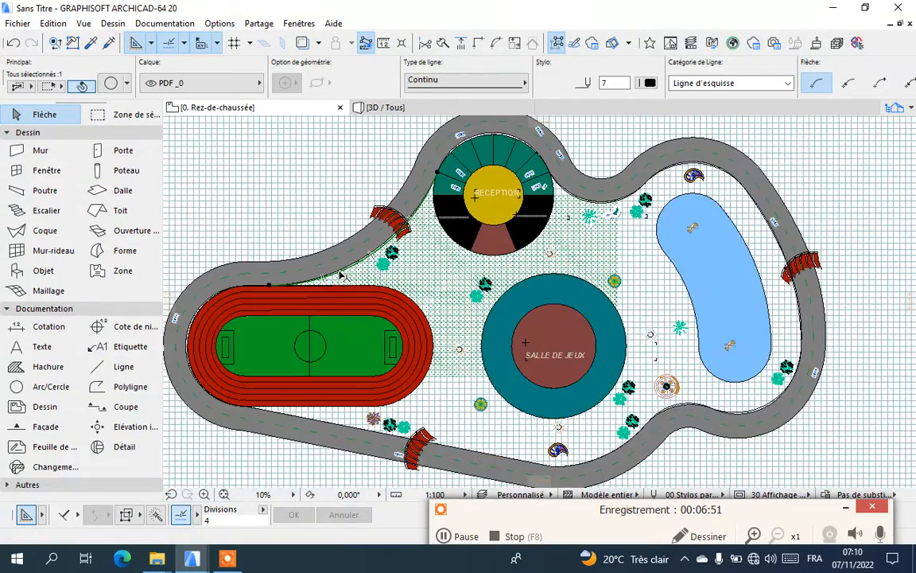
right_click(263, 213)
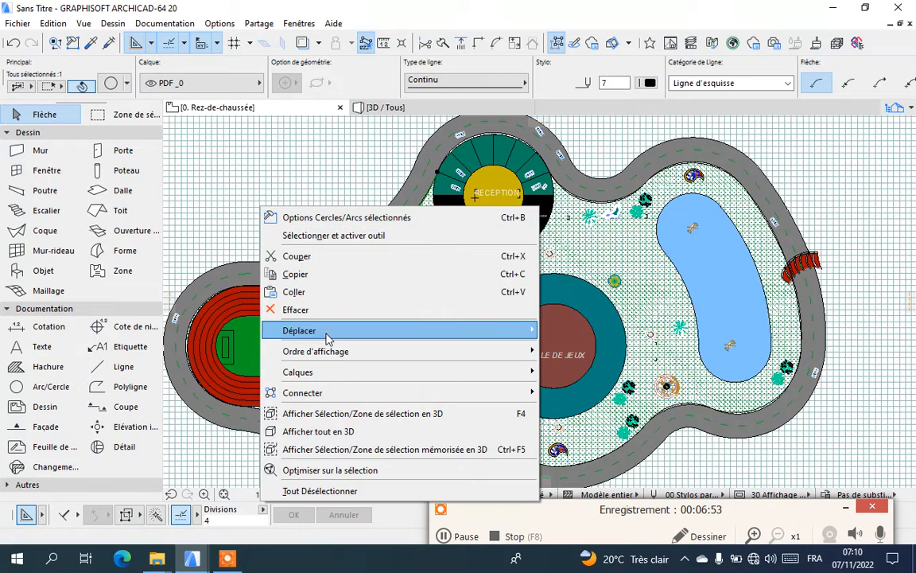
mouse_move(384, 332)
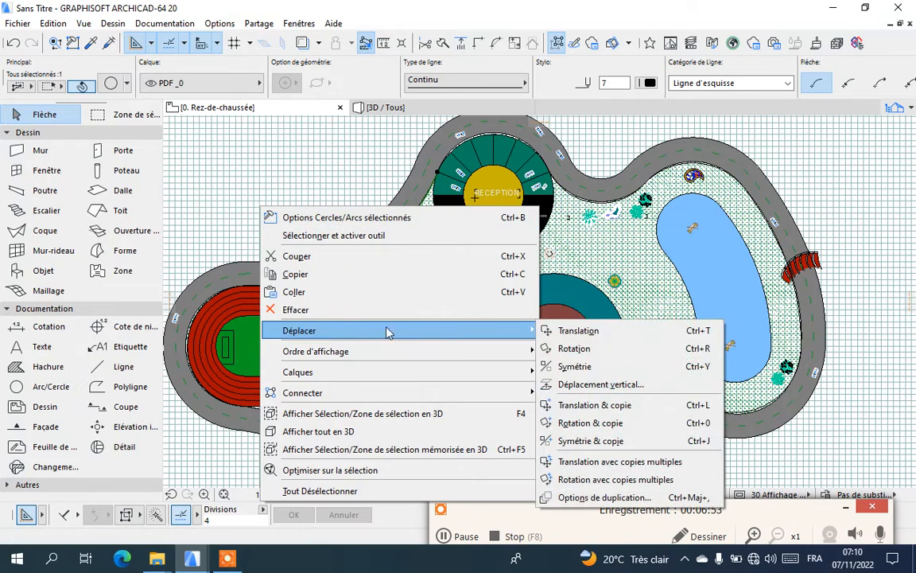
left_click(586, 406)
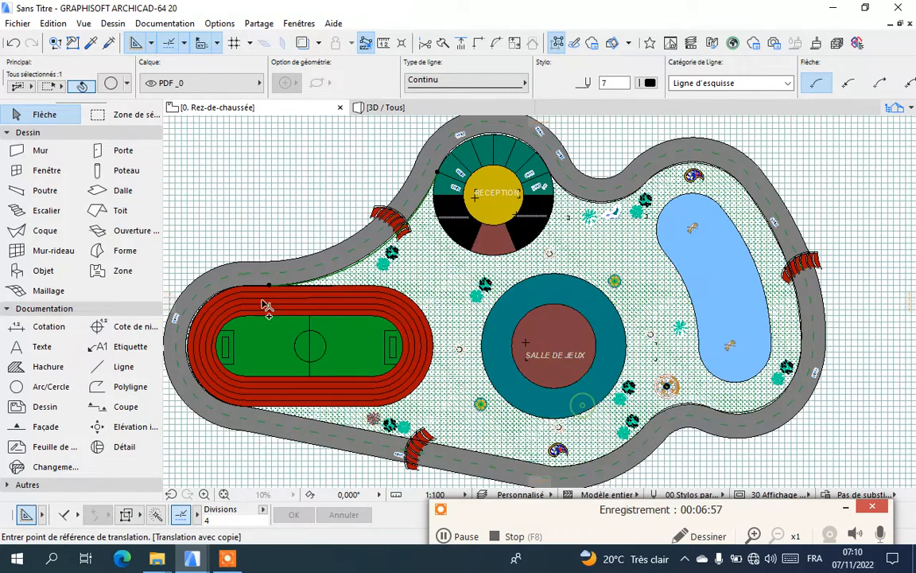
scroll(268, 294, "up", 3)
left_click(274, 288)
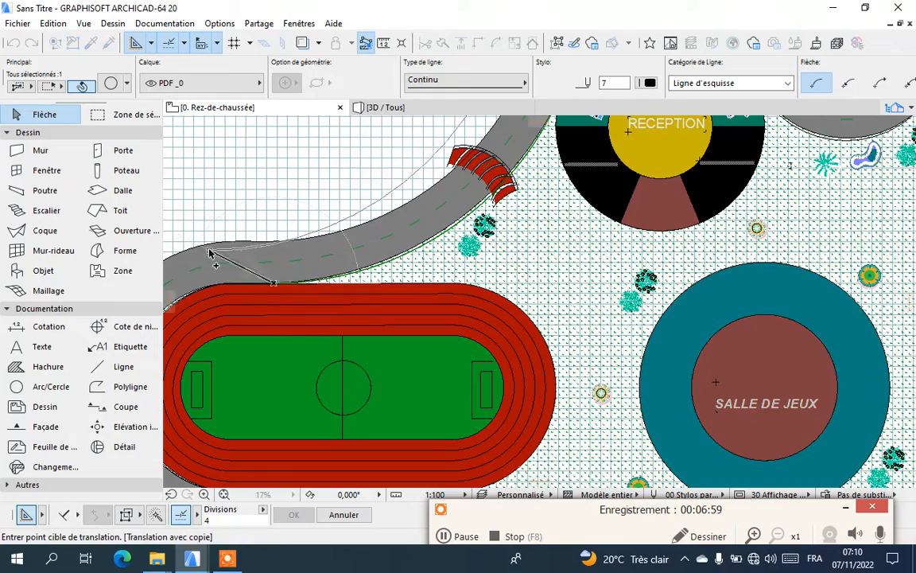
scroll(202, 248, "down", 5)
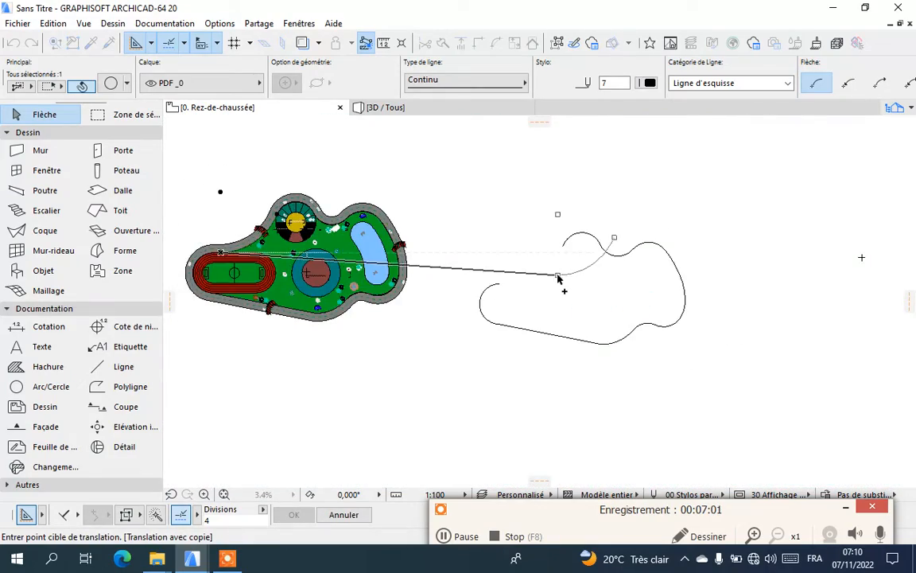
scroll(559, 278, "up", 2)
scroll(465, 294, "up", 3)
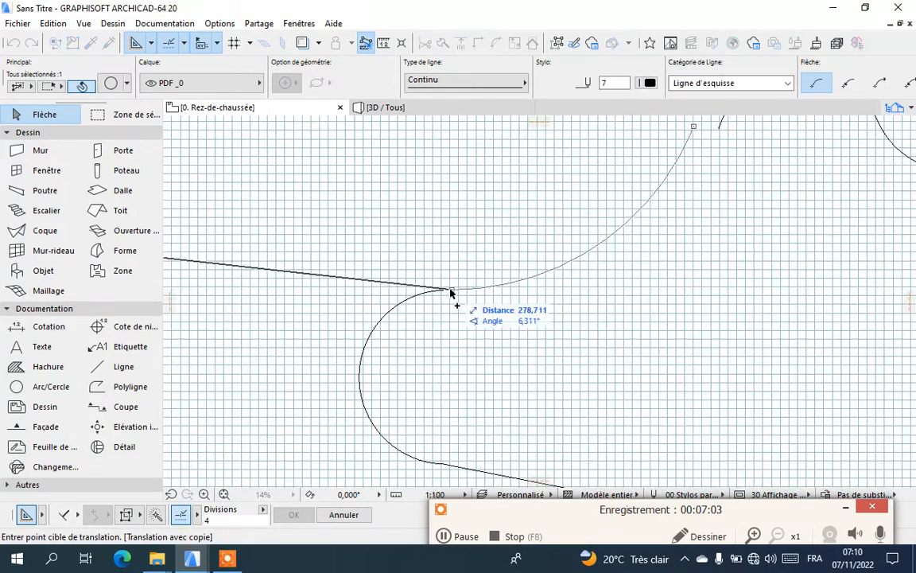
left_click(446, 294)
- Move the copied arc so its upper end meets the open end of the copied outline near the reception curve
scroll(502, 253, "down", 1)
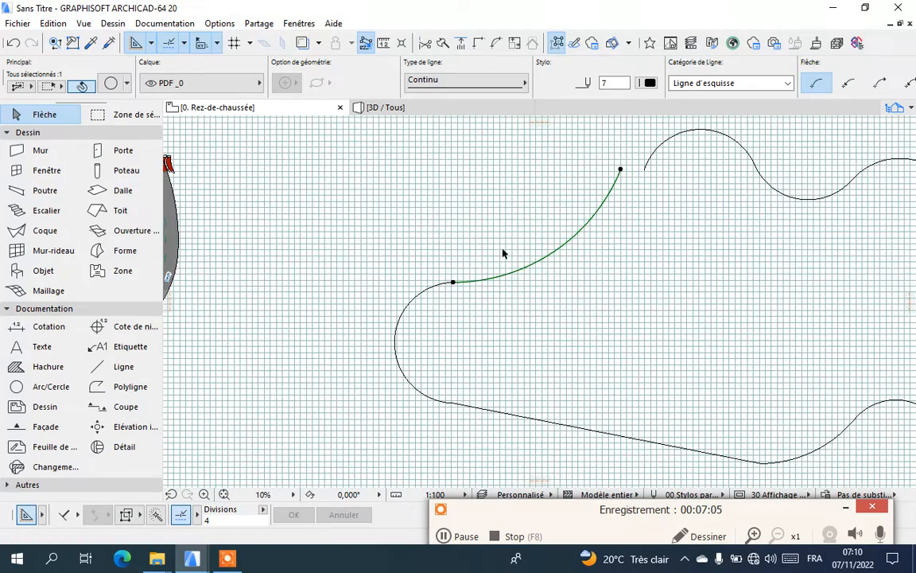
scroll(654, 151, "up", 3)
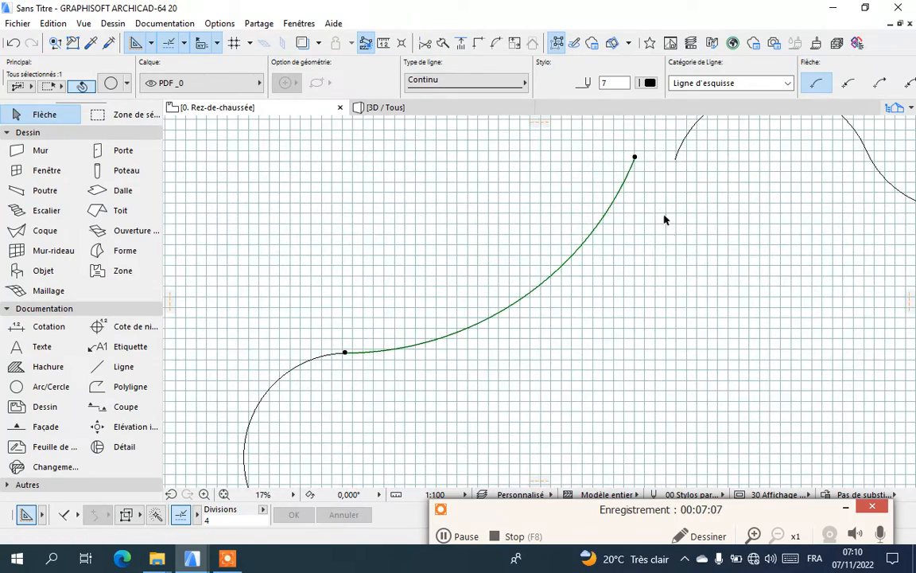
scroll(665, 220, "down", 4)
scroll(665, 246, "up", 2)
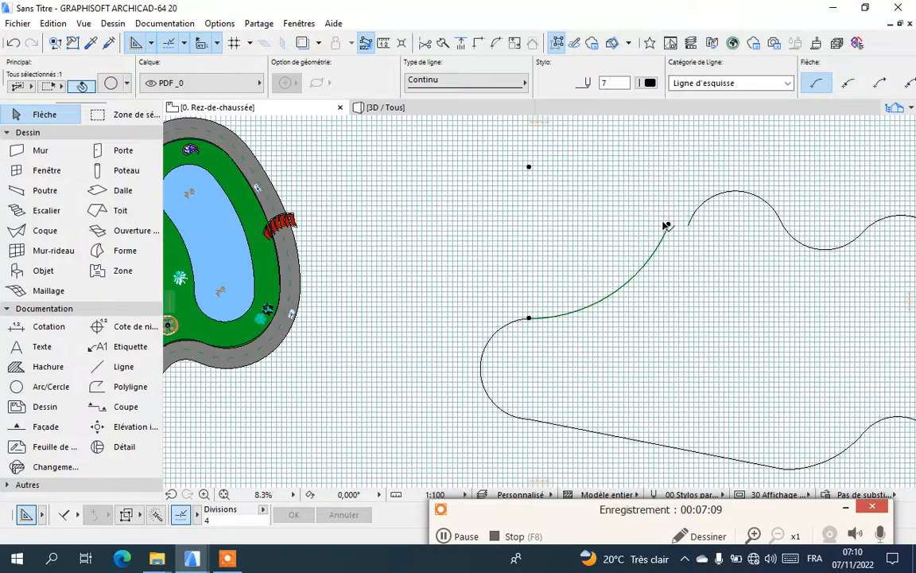
scroll(666, 226, "up", 1)
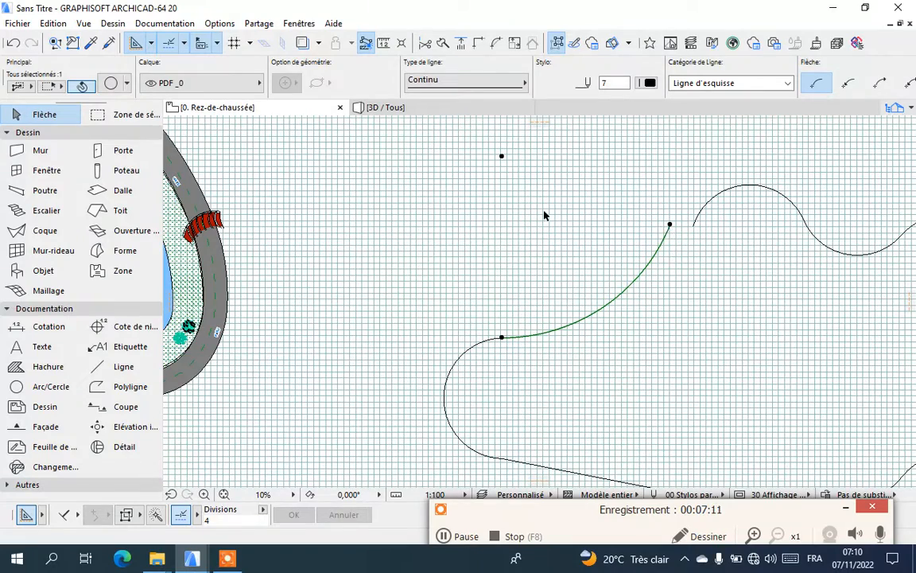
right_click(544, 215)
mouse_move(607, 335)
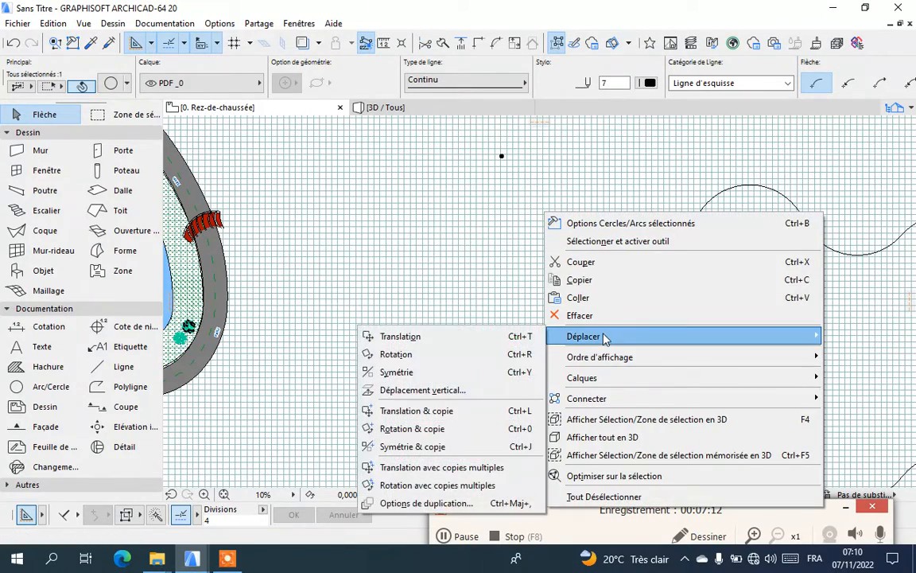
left_click(513, 337)
left_click(669, 228)
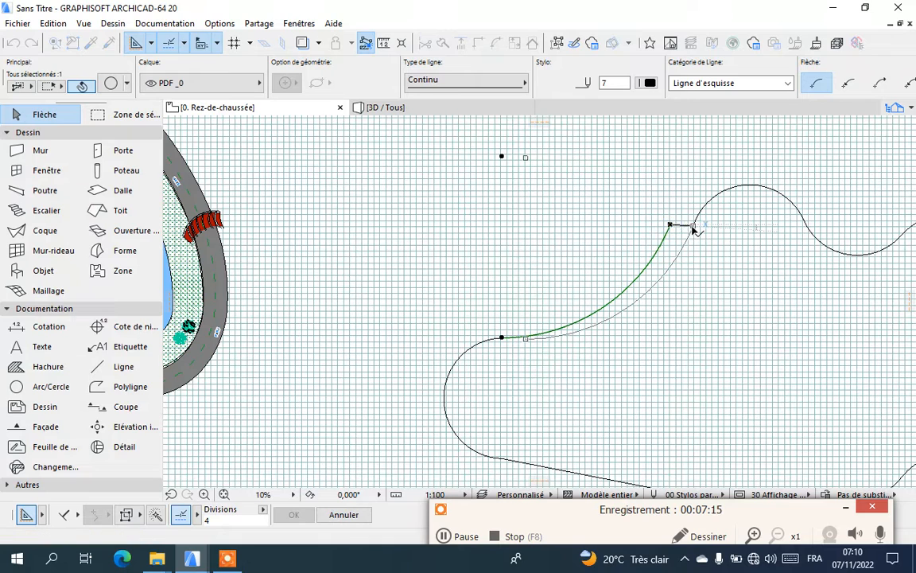
left_click(693, 229)
- Stretch the copied arc's lower end onto the outline's remaining open end to close the inner-grounds outline, then deselect it
scroll(517, 350, "up", 3)
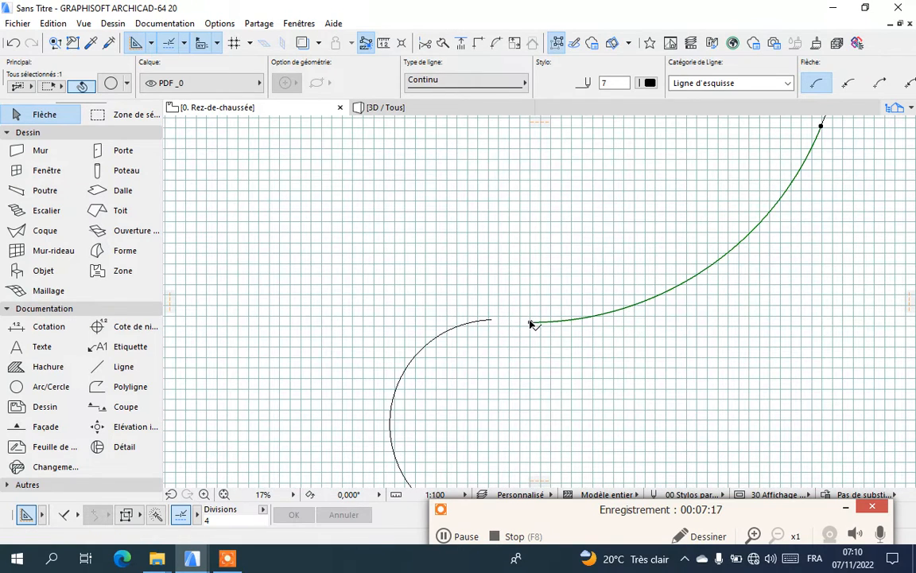
left_click(532, 323)
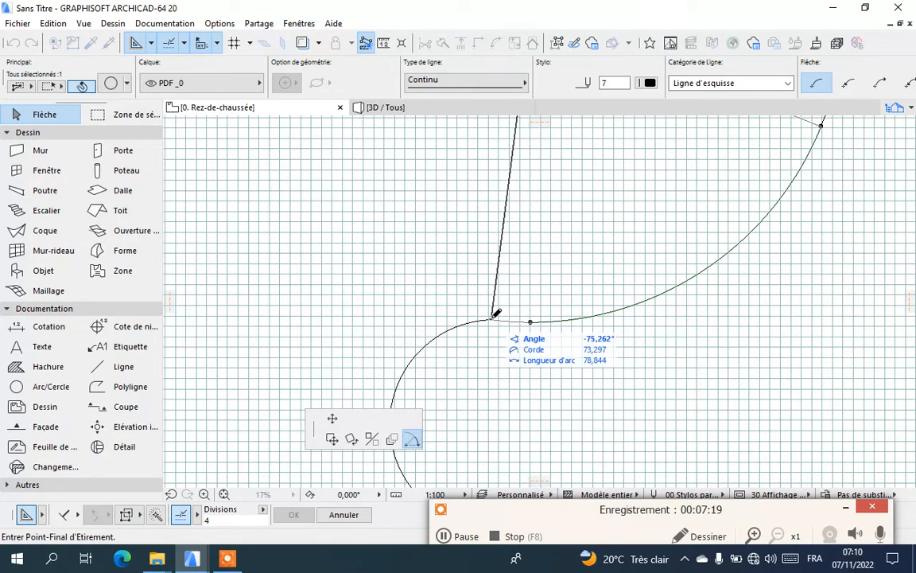
left_click(493, 312)
scroll(493, 310, "down", 3)
key("Escape")
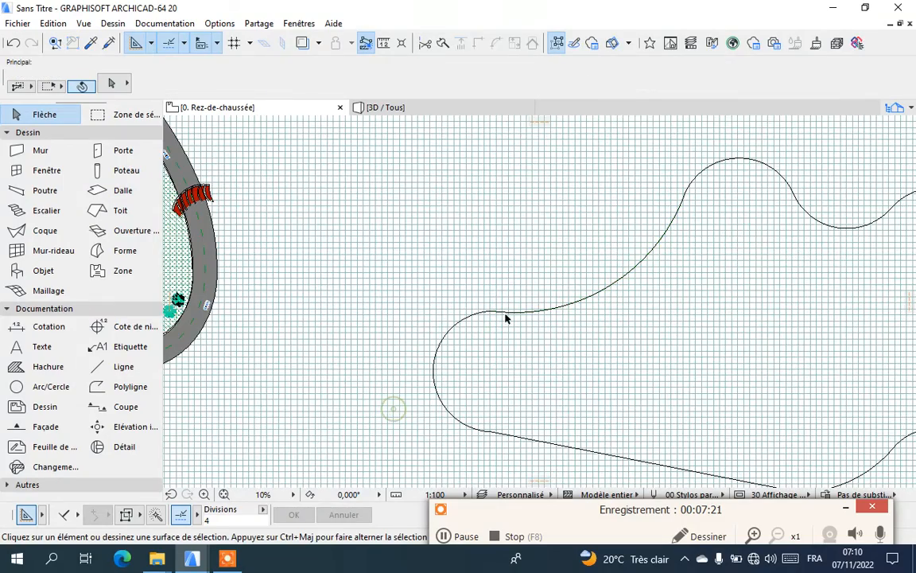
scroll(540, 334, "down", 4)
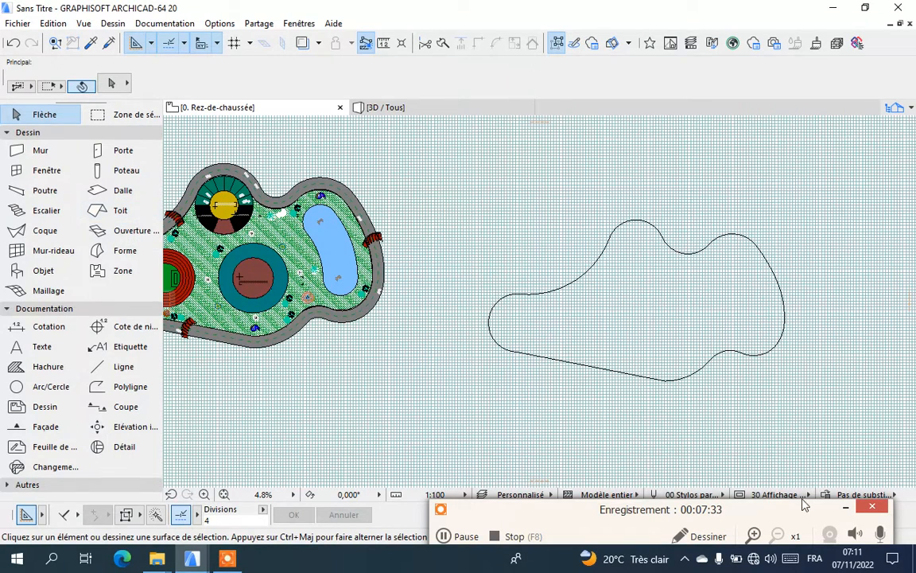
left_click(843, 507)
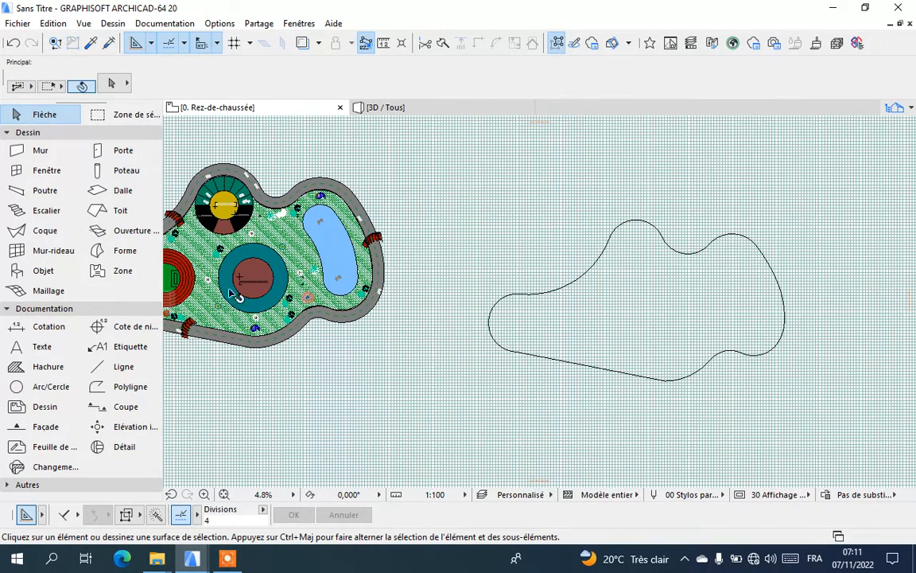
- Activate the Mesh tool, show the Coordinates palette and dock it beside the Control Box
left_click(48, 290)
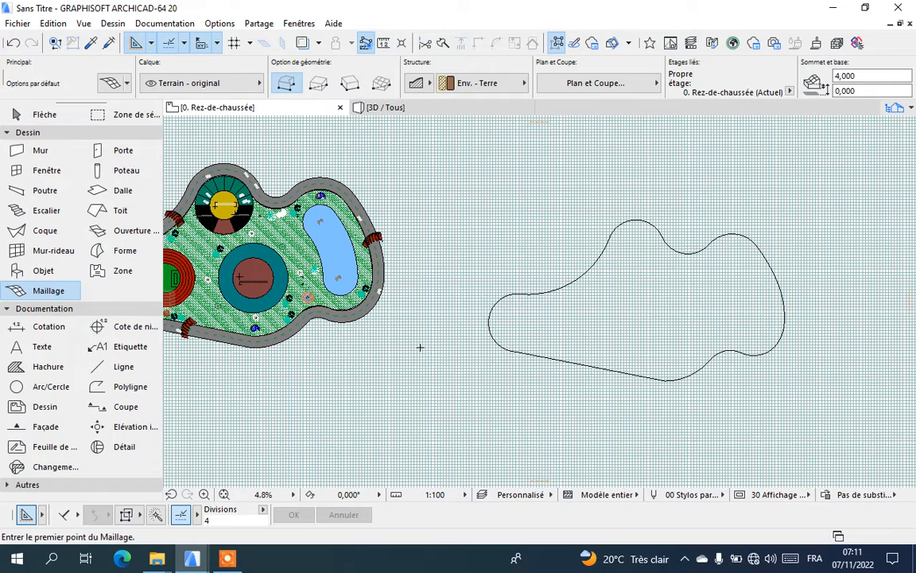
left_click(299, 23)
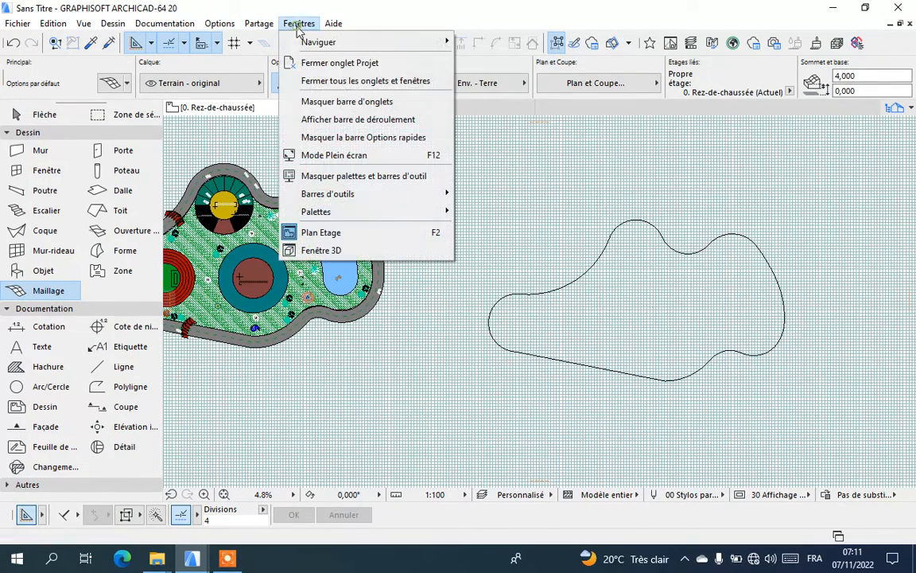
mouse_move(341, 212)
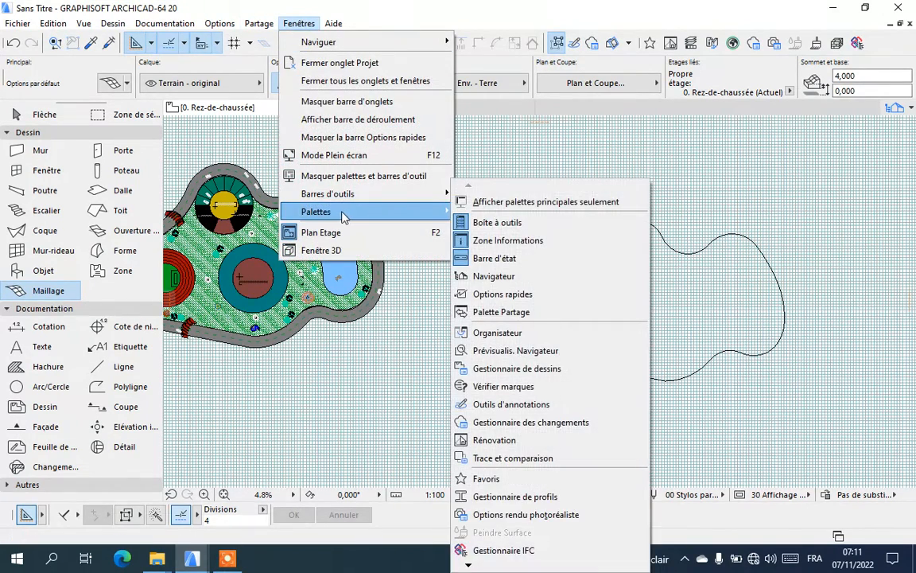
mouse_move(468, 565)
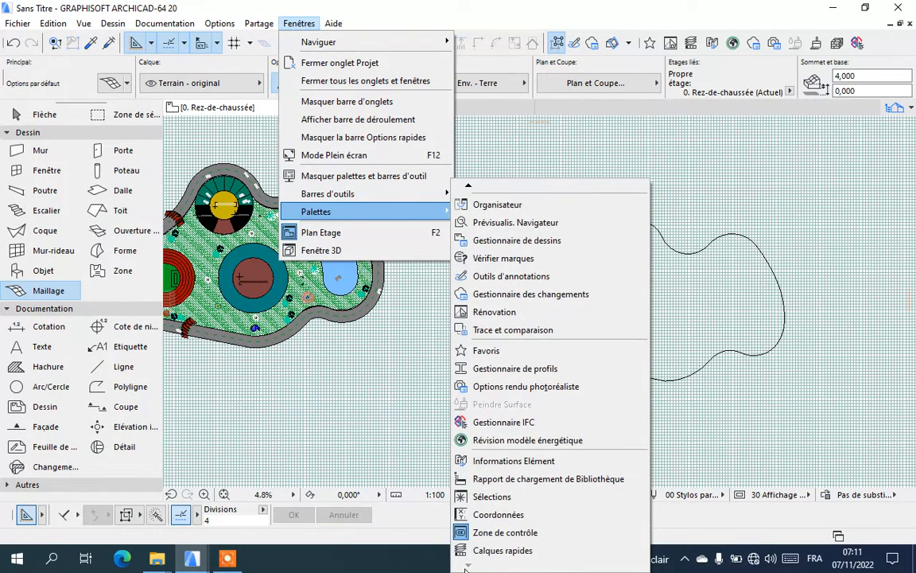
left_click(499, 515)
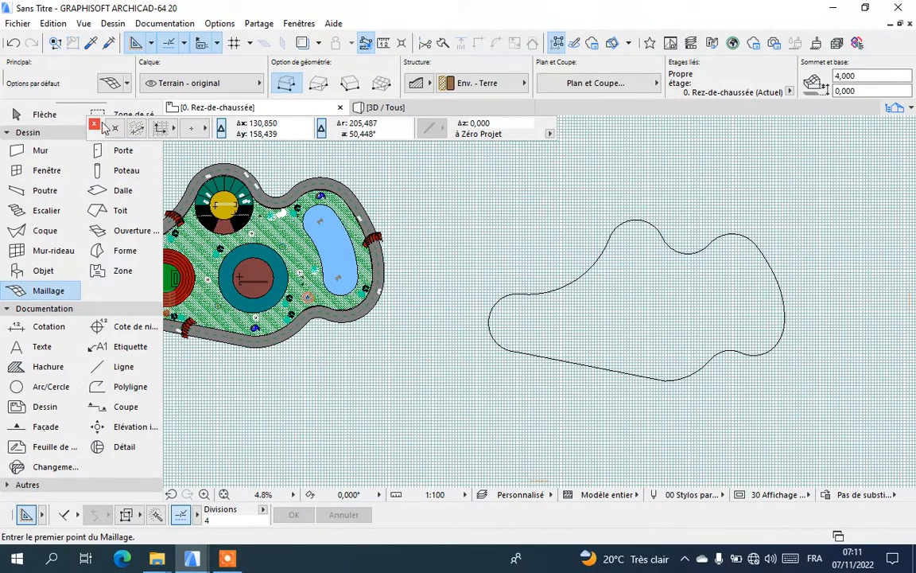
left_click(308, 24)
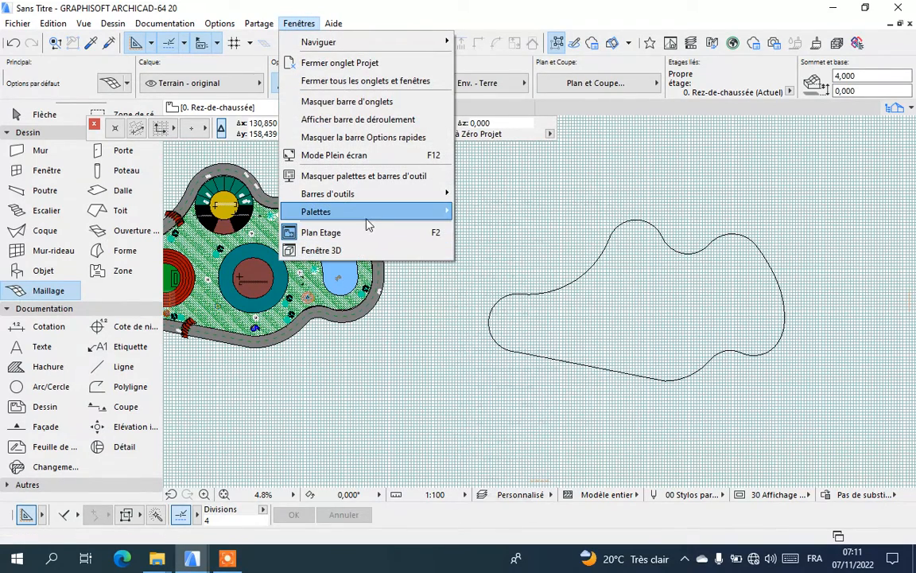
mouse_move(368, 225)
mouse_move(473, 568)
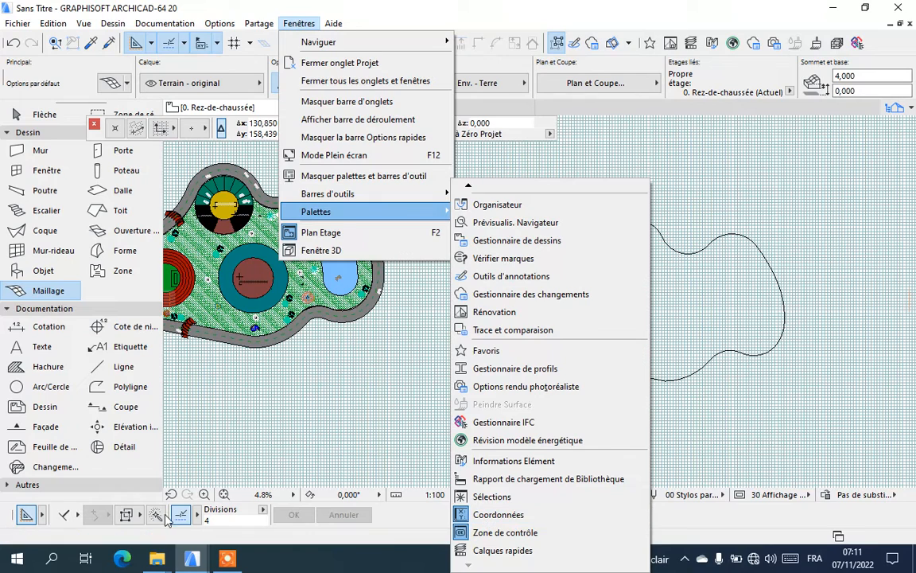
left_click(374, 404)
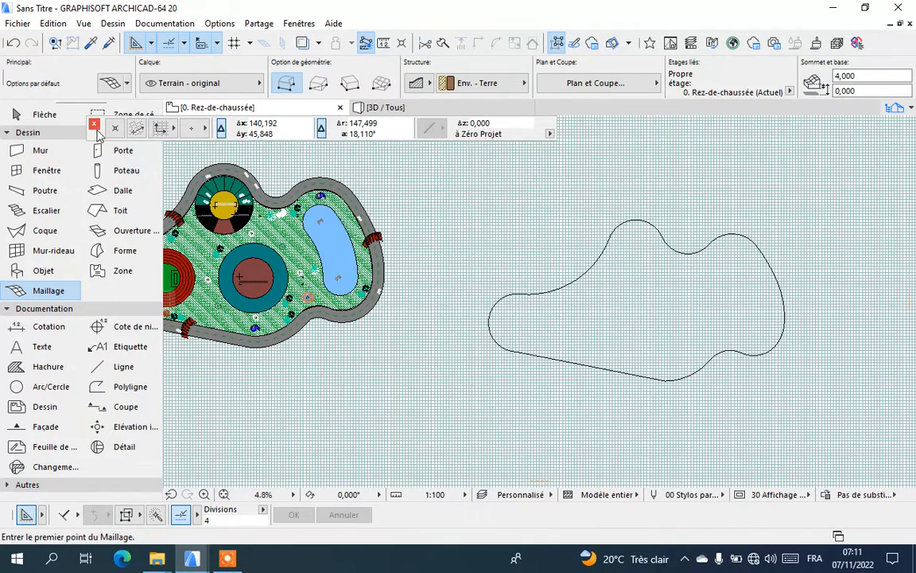
left_click_drag(93, 133, 449, 516)
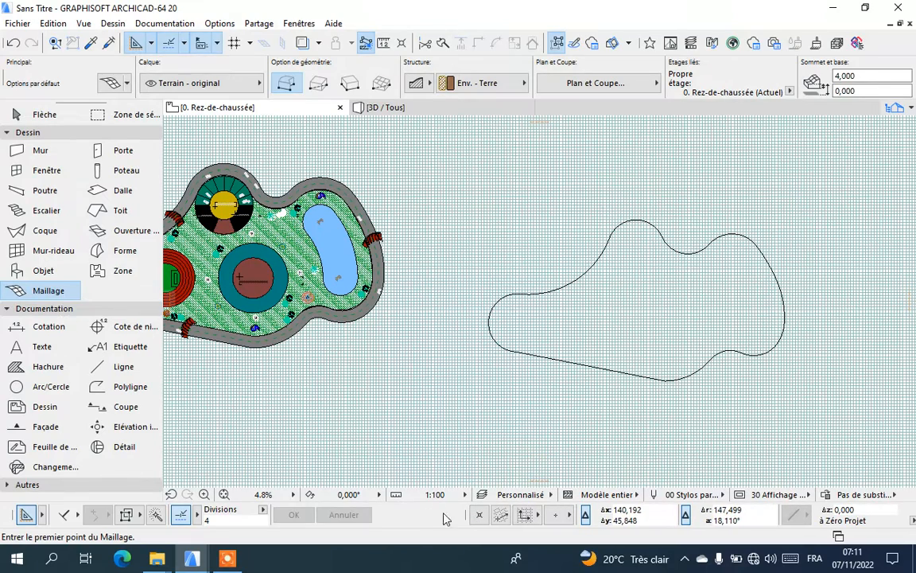
left_click(299, 23)
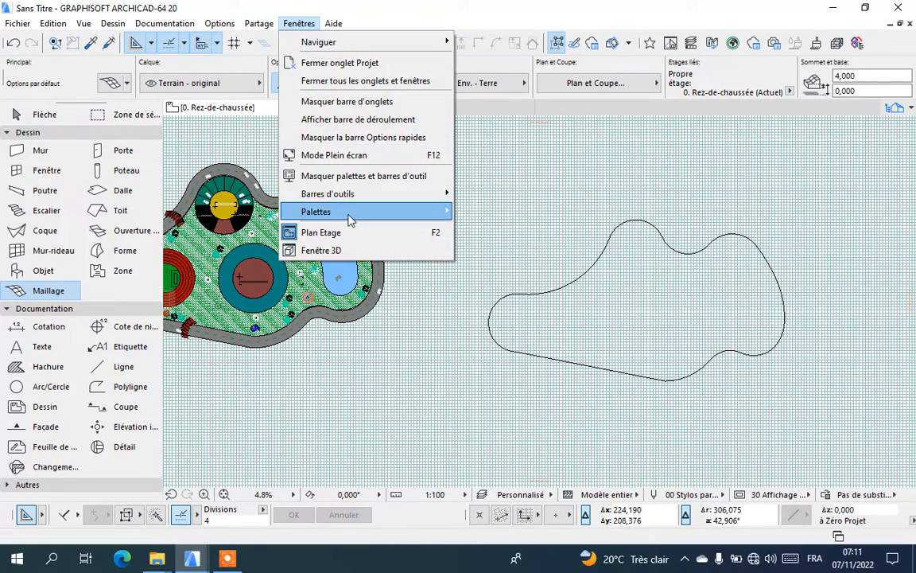
mouse_move(397, 212)
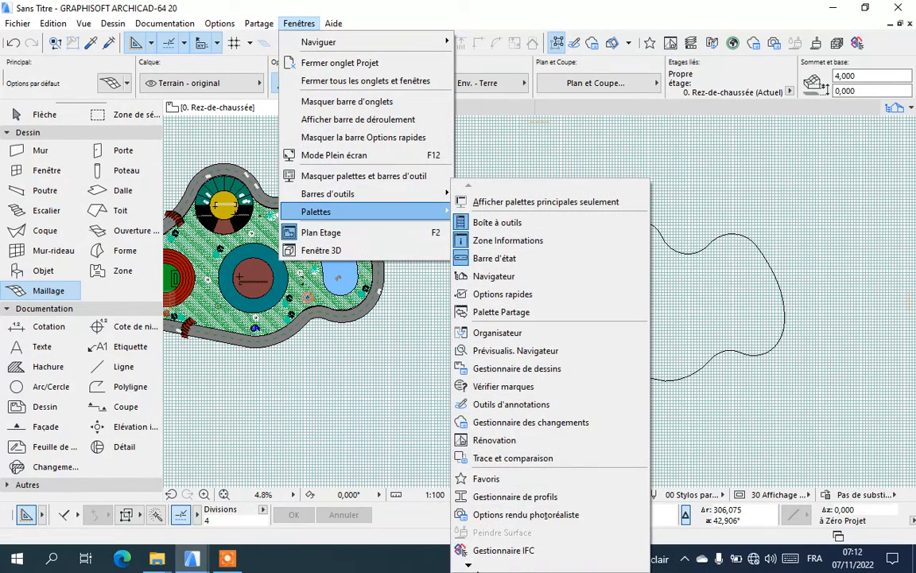
scroll(469, 566, "down", 7)
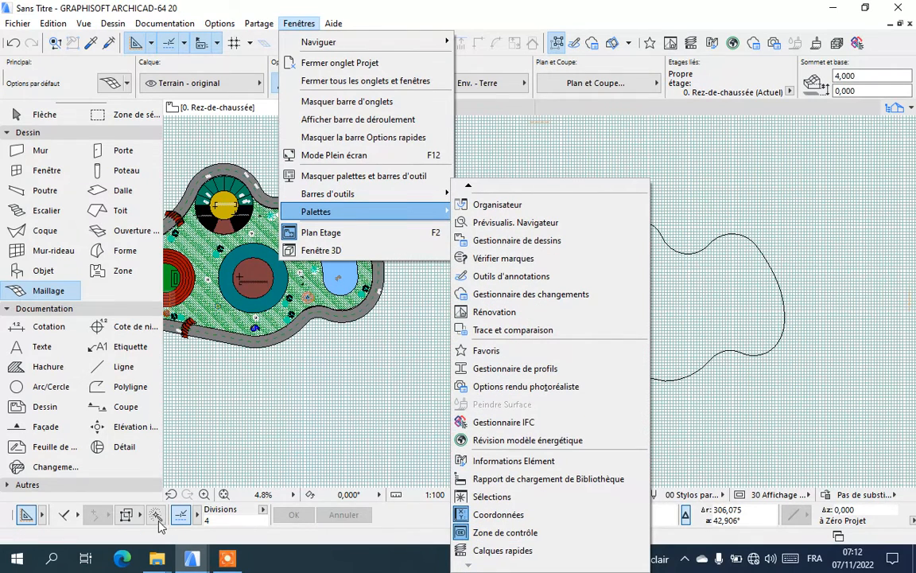
left_click(304, 415)
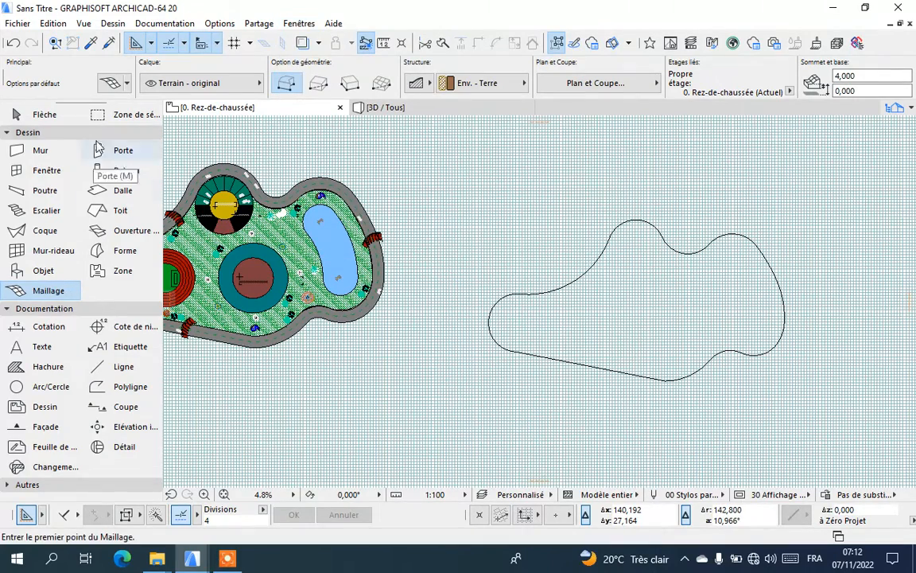
- Review and confirm the default mesh settings with a height of 4,000 and the Env. - Terre material
left_click(109, 83)
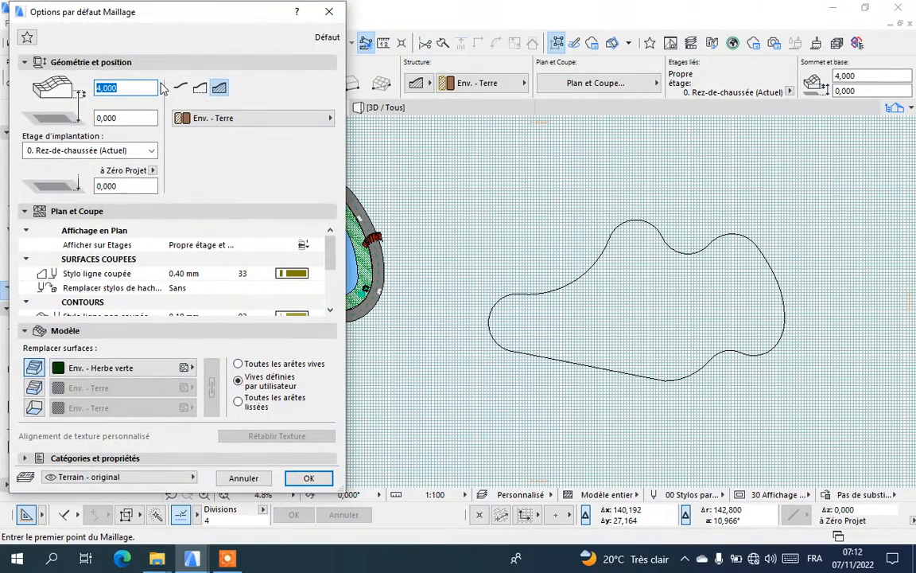
left_click_drag(154, 21, 296, 54)
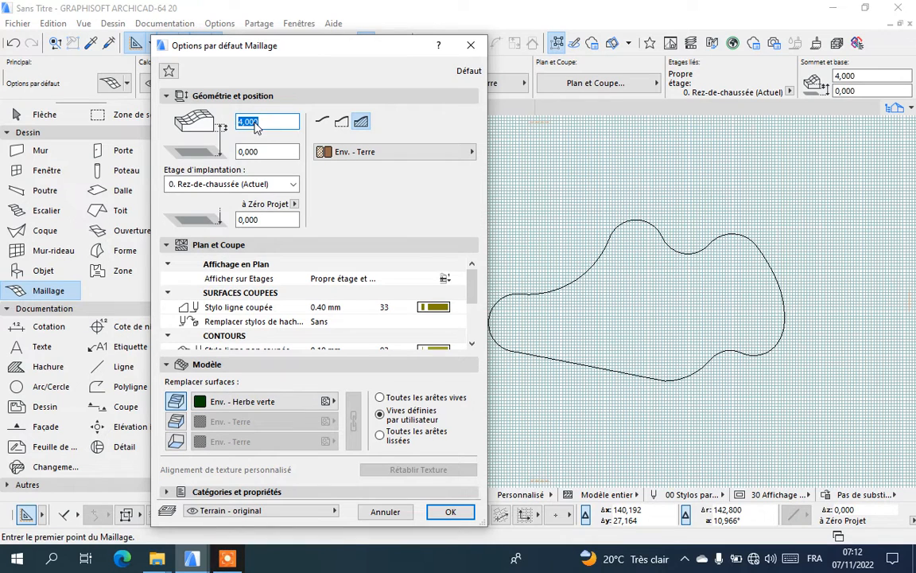
left_click(274, 123)
left_click(450, 513)
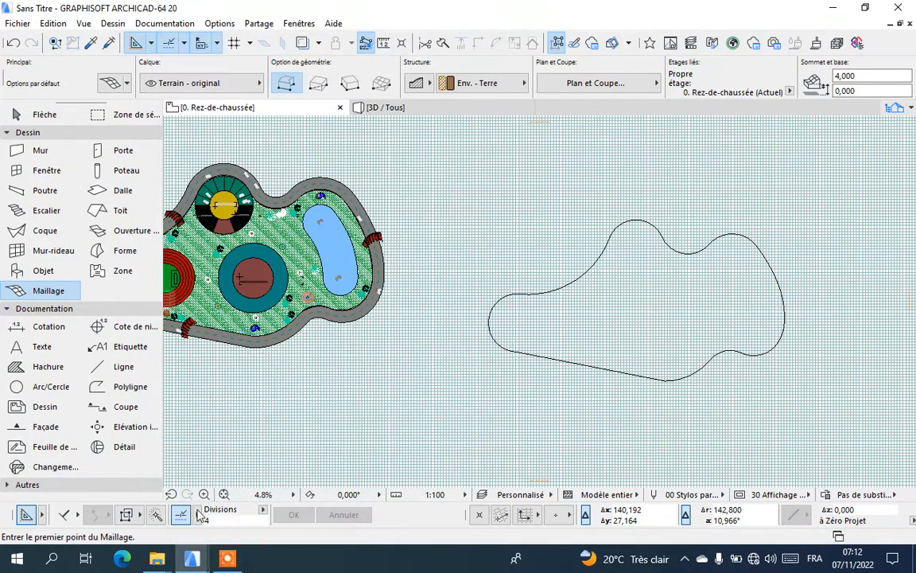
- Generate a terrain mesh from the closed inner-grounds outline with the Magic Wand, then select the mesh
left_click(156, 514)
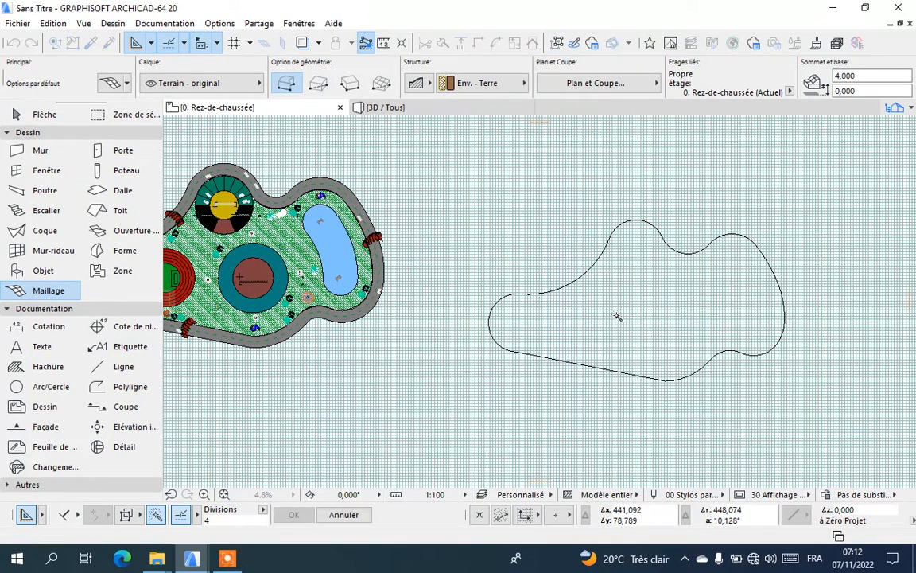
key("Escape")
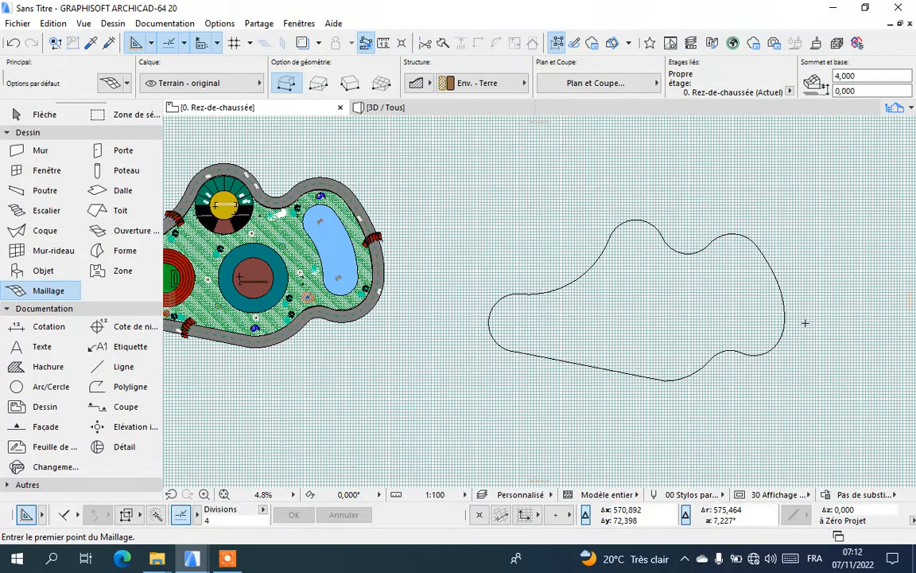
scroll(790, 325, "up", 1)
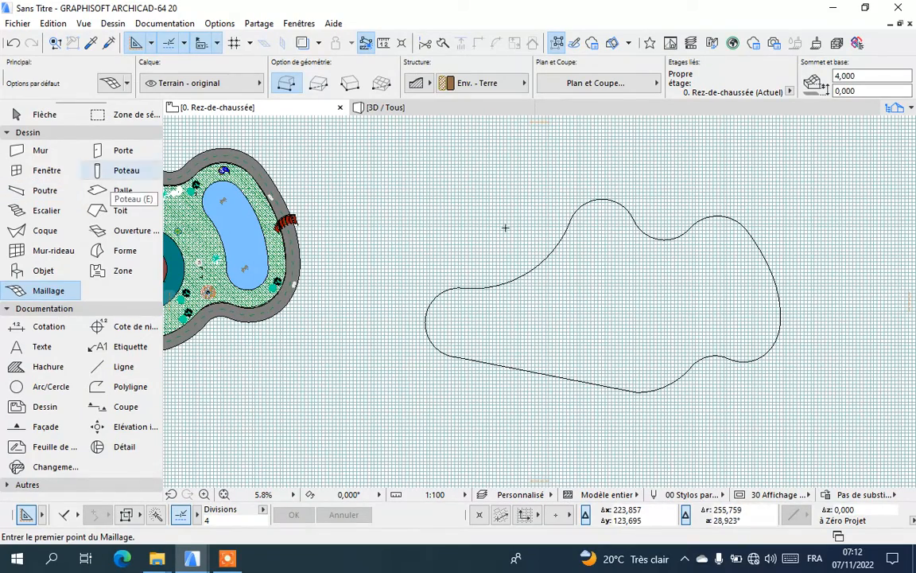
left_click(14, 116)
left_click(606, 311)
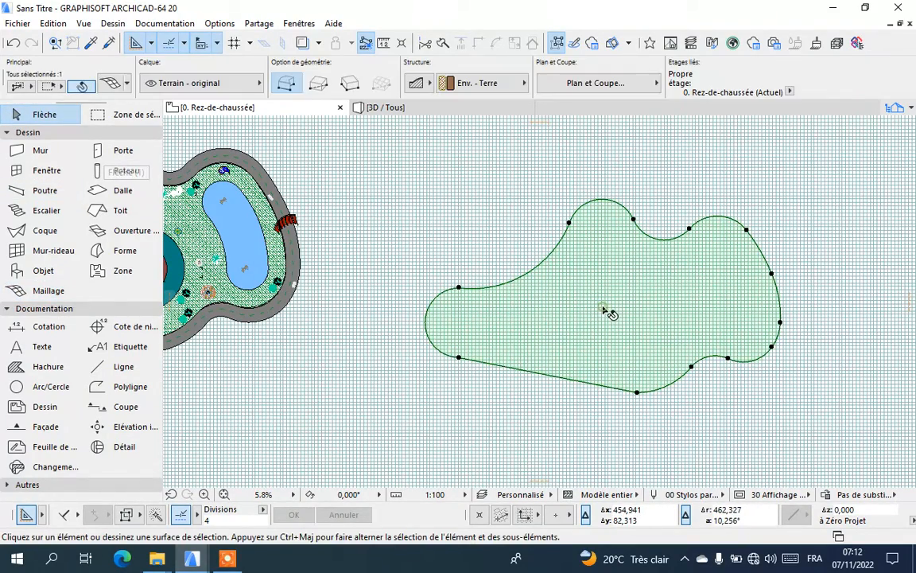
- Inspect the terrain mesh in the 3D window, orbiting to see its top surface and edges
left_click(407, 107)
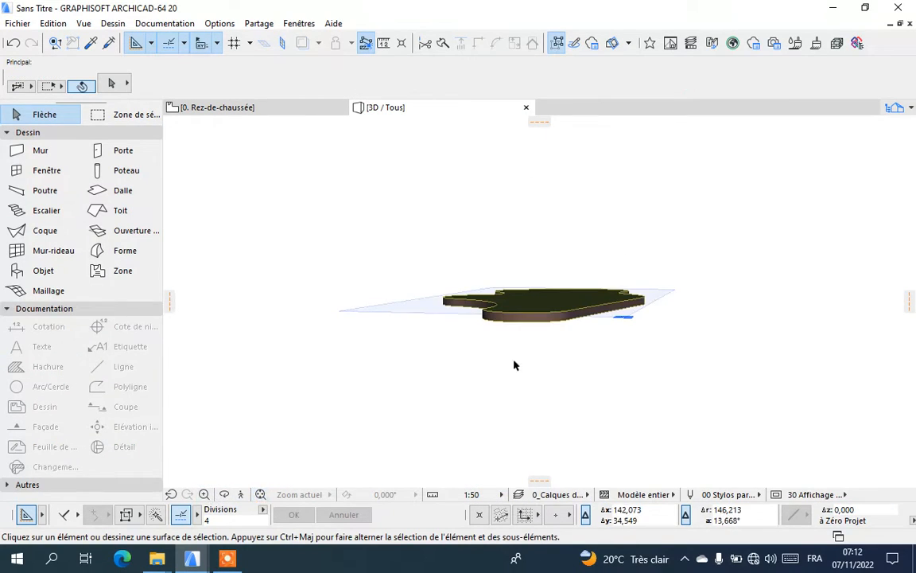
left_click(225, 495)
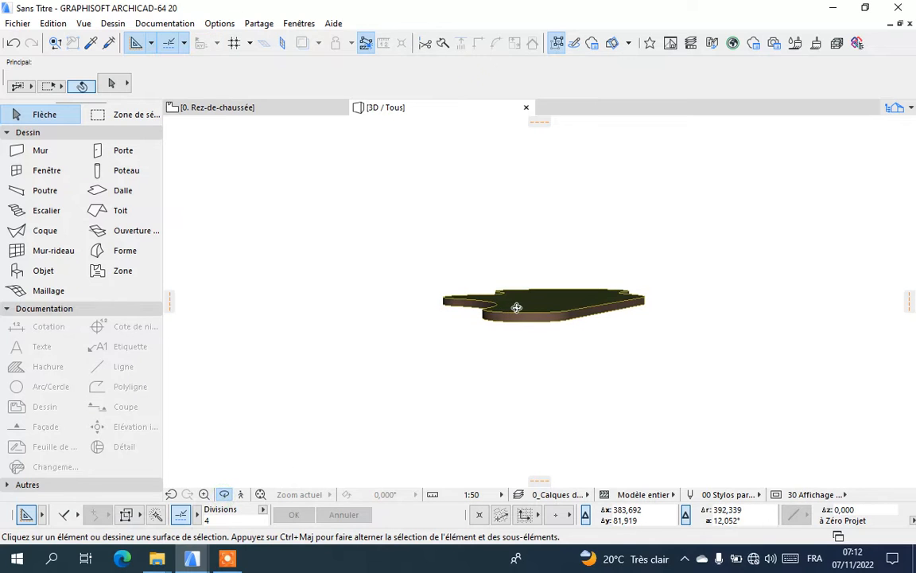
mouse_move(517, 306)
left_mouse_down()
mouse_move(475, 347)
mouse_move(405, 367)
mouse_move(397, 358)
mouse_move(511, 311)
left_mouse_up()
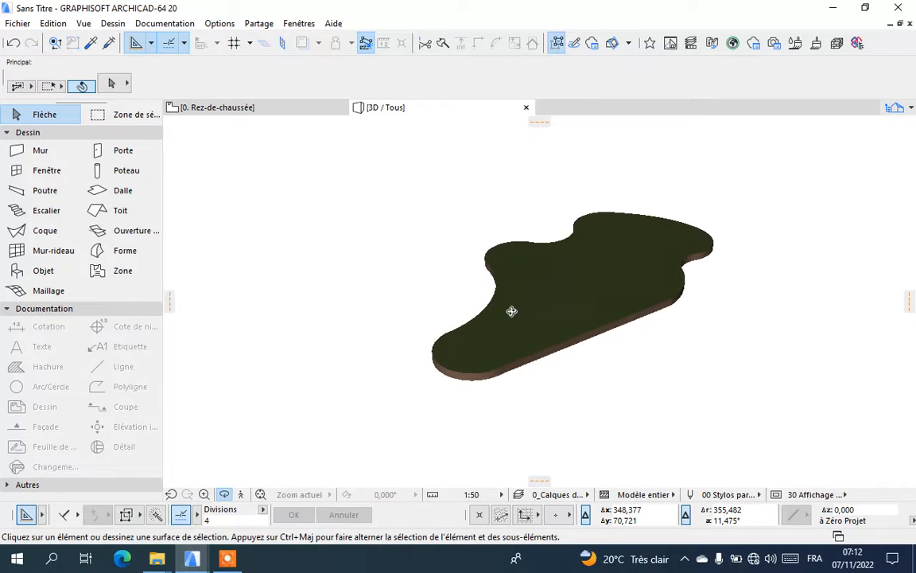
scroll(512, 310, "up", 6)
scroll(512, 309, "up", 2)
scroll(512, 310, "down", 8)
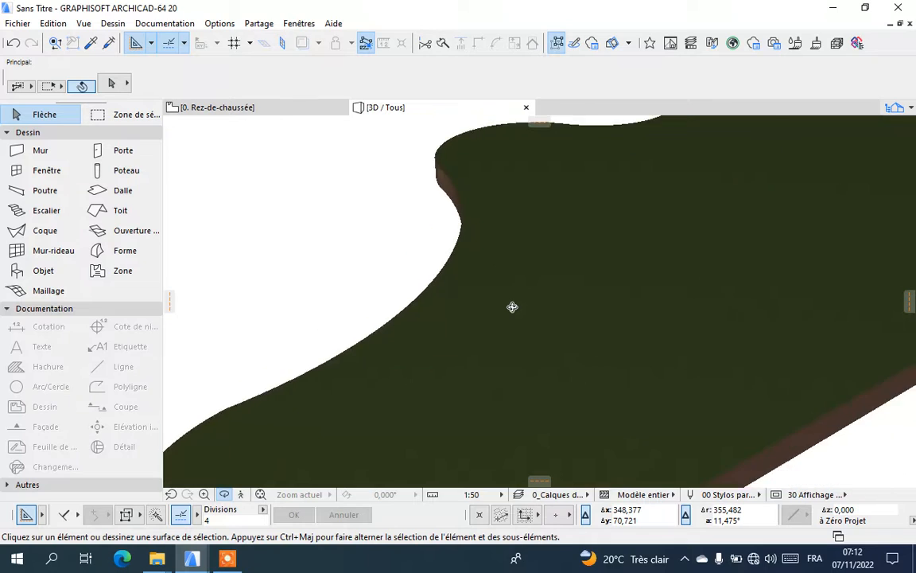
- Return to the ground-floor plan, deselect the terrain mesh and examine the road beside the pool on the original plan
left_click(241, 109)
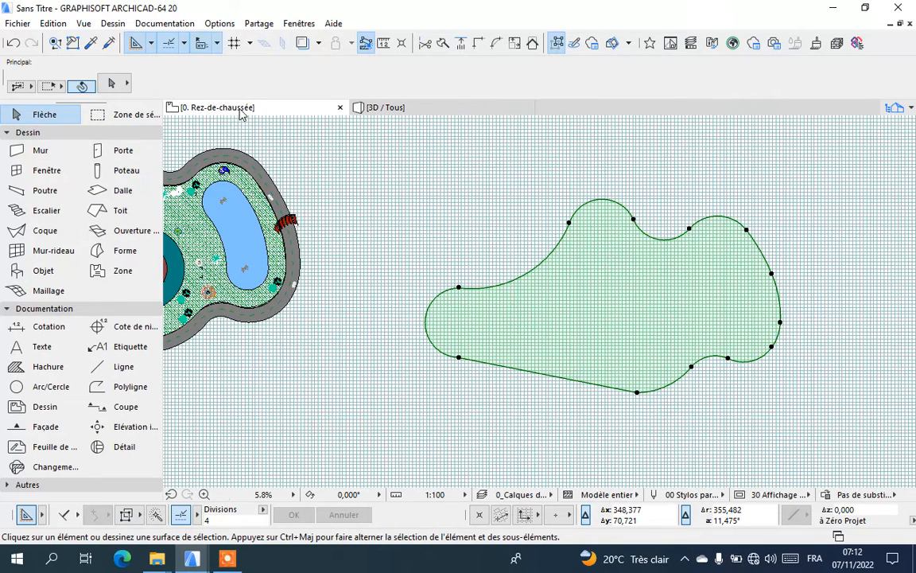
scroll(648, 307, "down", 2)
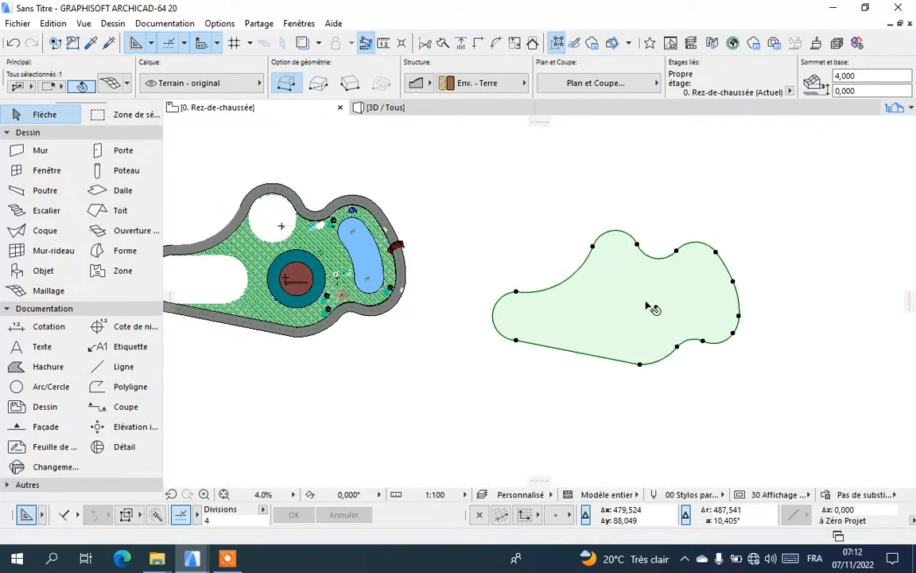
left_click(475, 393)
scroll(477, 342, "down", 1)
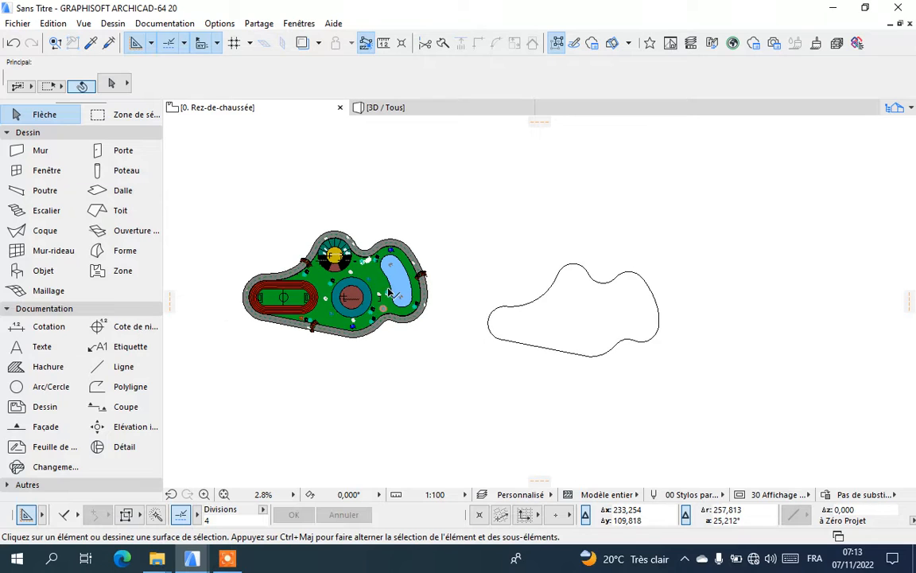
scroll(387, 288, "up", 1)
scroll(387, 288, "up", 1)
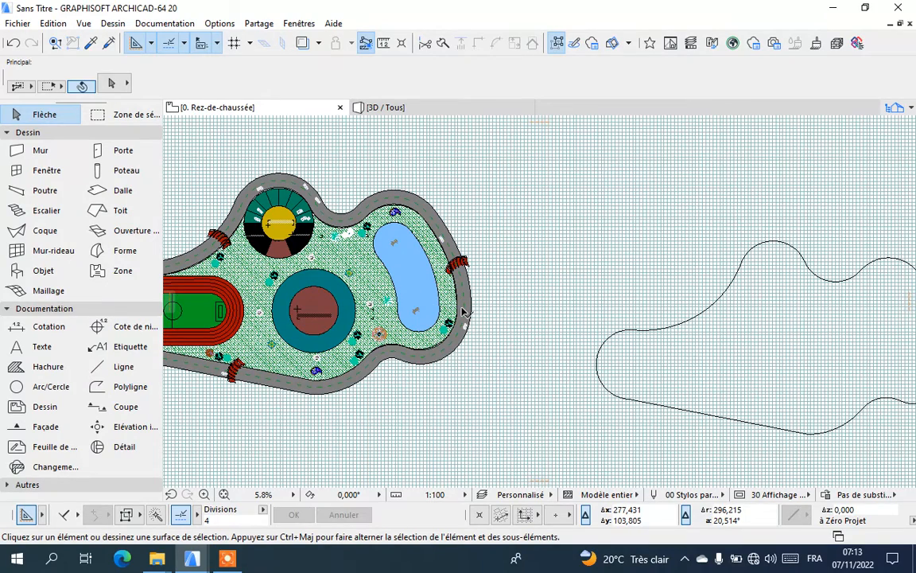
scroll(465, 313, "up", 1)
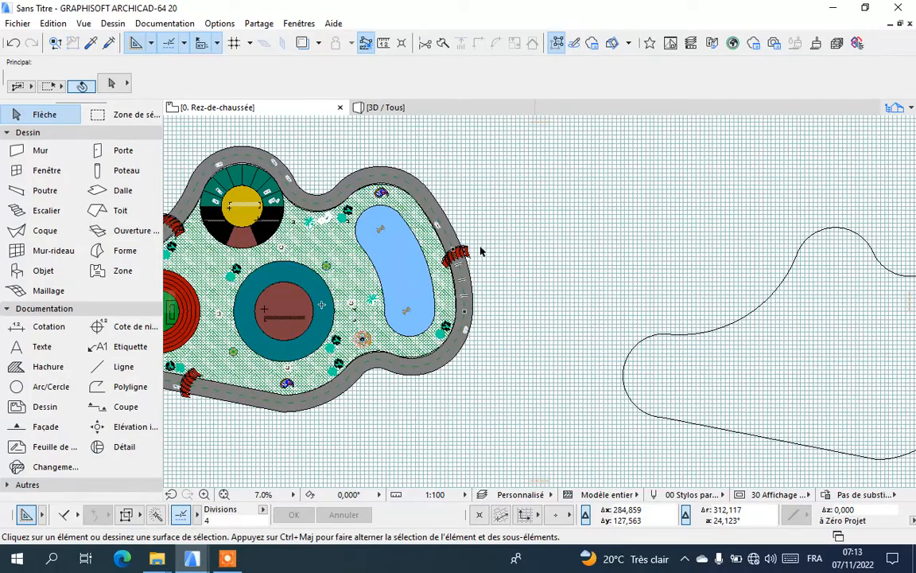
scroll(479, 225, "up", 3)
scroll(480, 225, "down", 5)
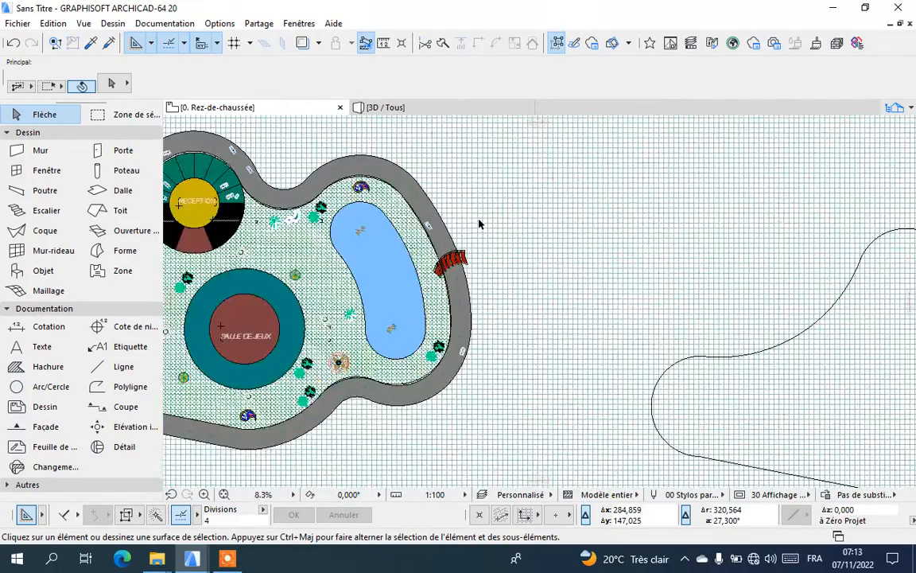
scroll(480, 225, "up", 2)
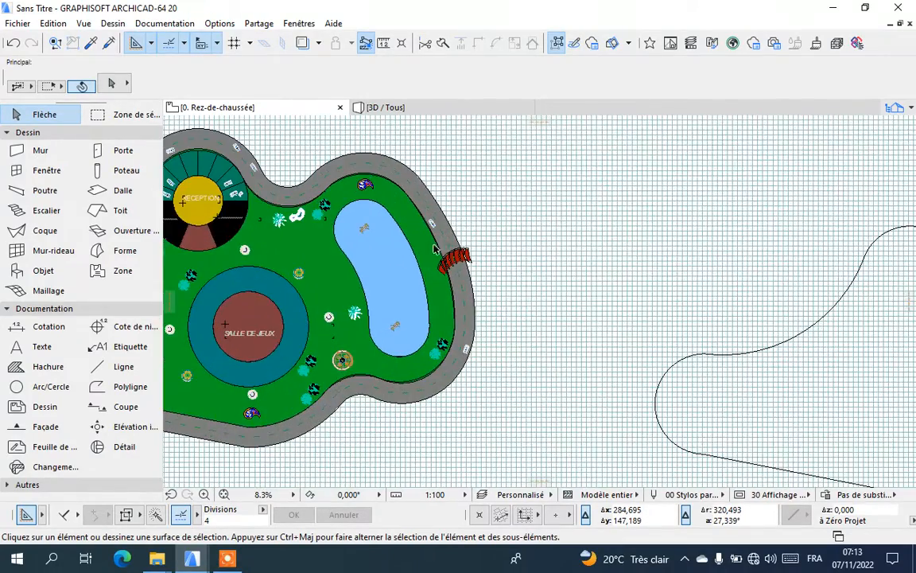
left_click(400, 274)
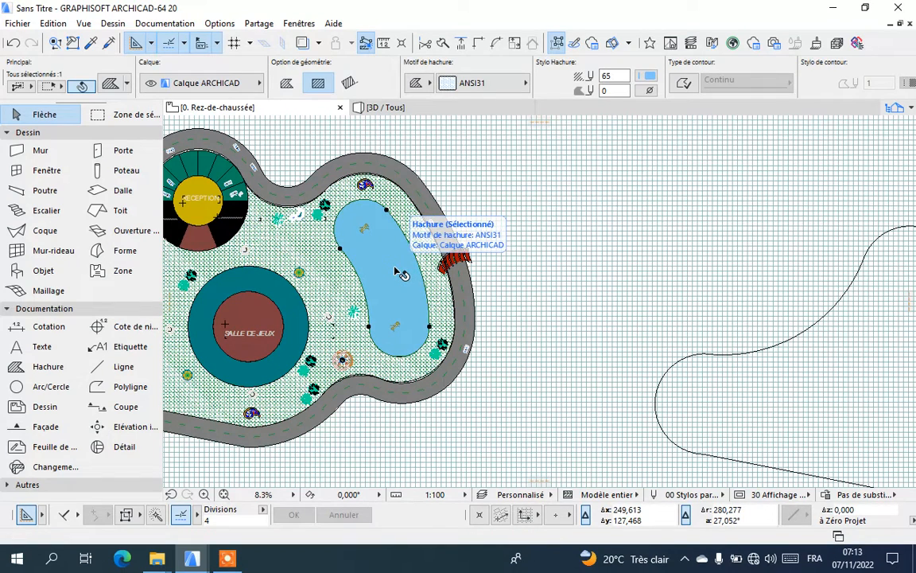
right_click(395, 269)
left_click(507, 190)
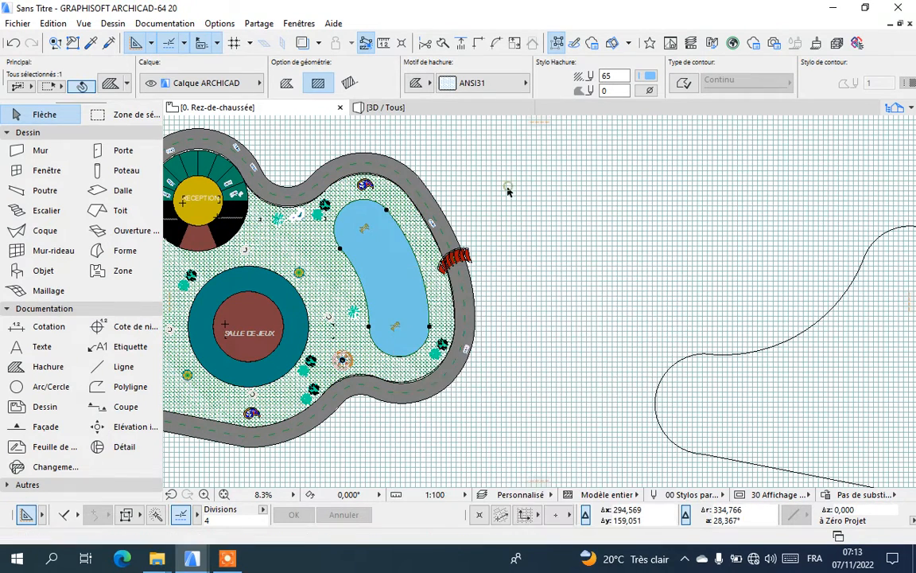
left_click(507, 191)
- Draw a line about 10.8 m long from the road's inner edge to the lower end of the pool on the original plan
scroll(428, 296, "up", 2)
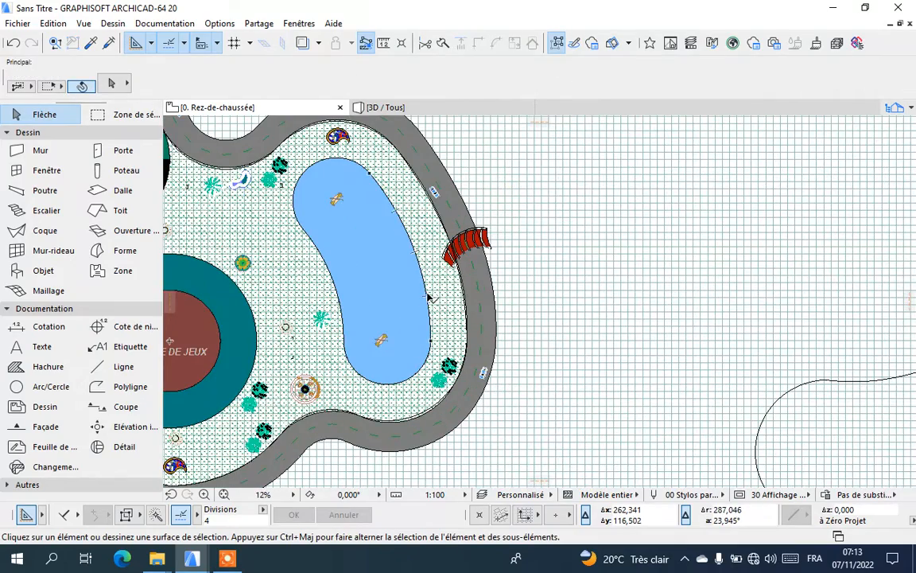
scroll(430, 297, "down", 2)
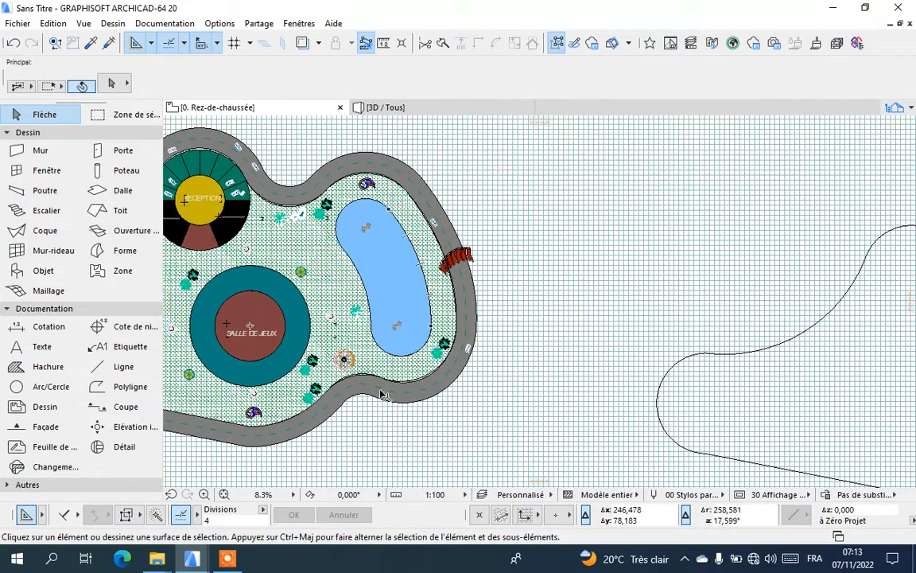
scroll(559, 359, "down", 1)
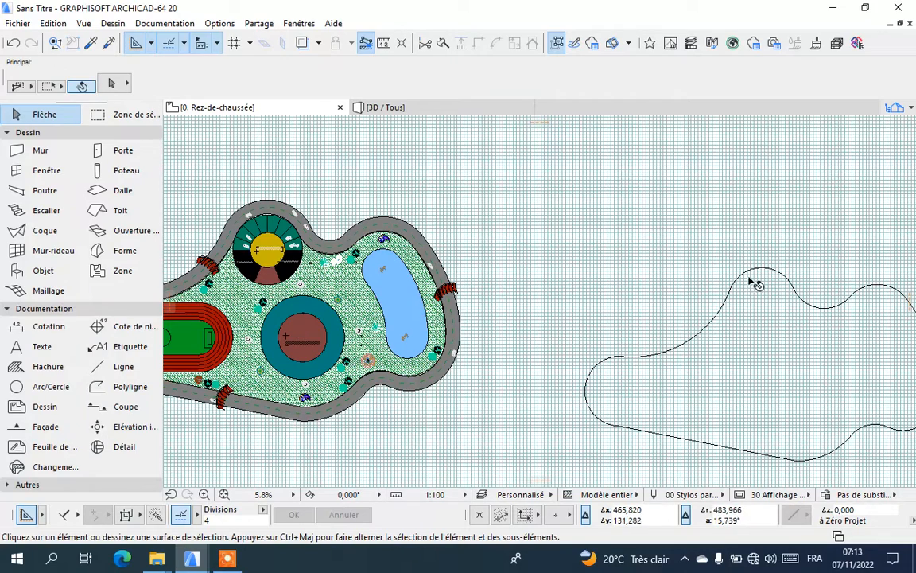
scroll(433, 266, "up", 3)
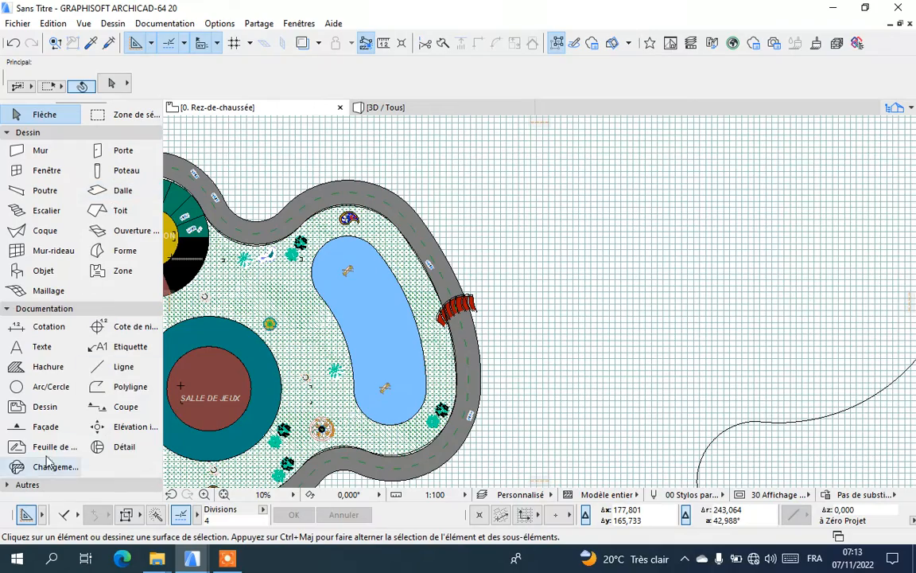
left_click(89, 370)
scroll(436, 411, "up", 5)
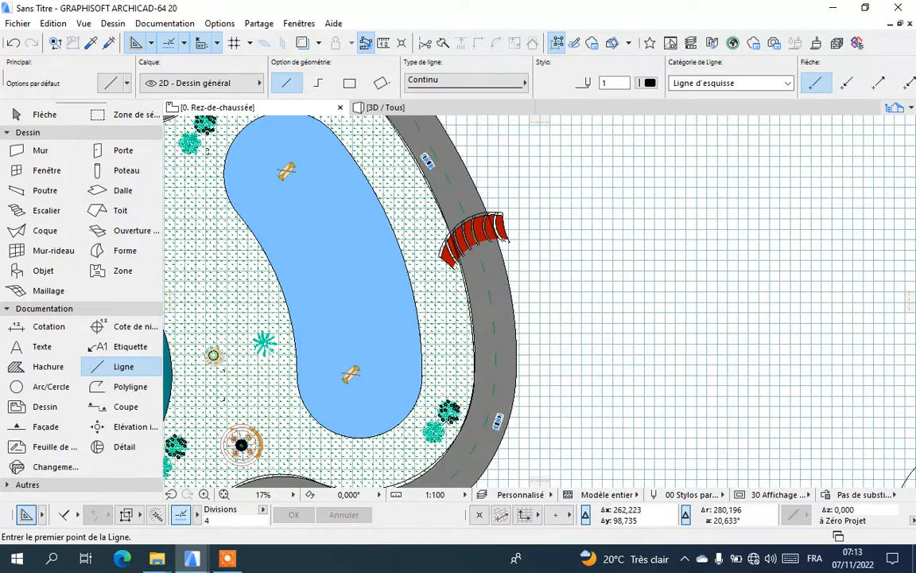
scroll(441, 459, "down", 4)
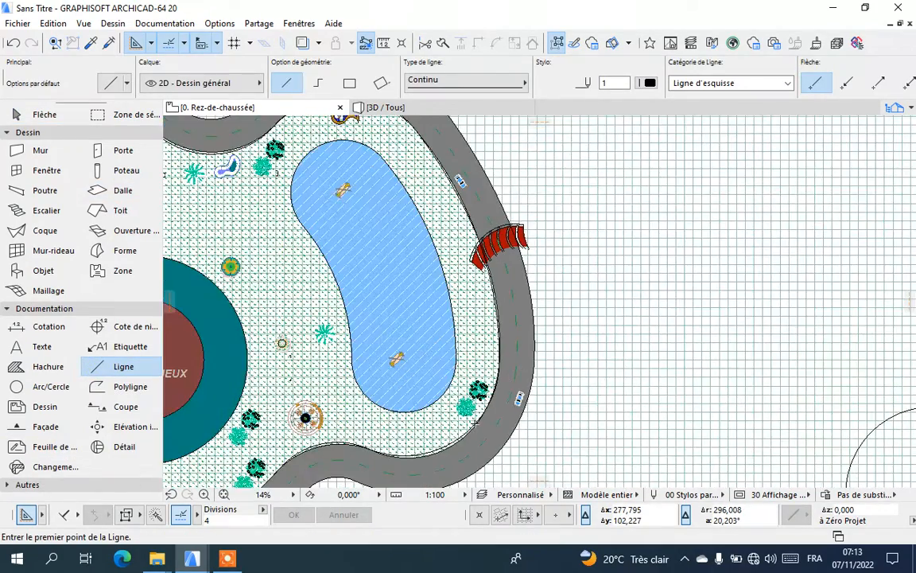
scroll(441, 460, "up", 1)
scroll(488, 404, "down", 1)
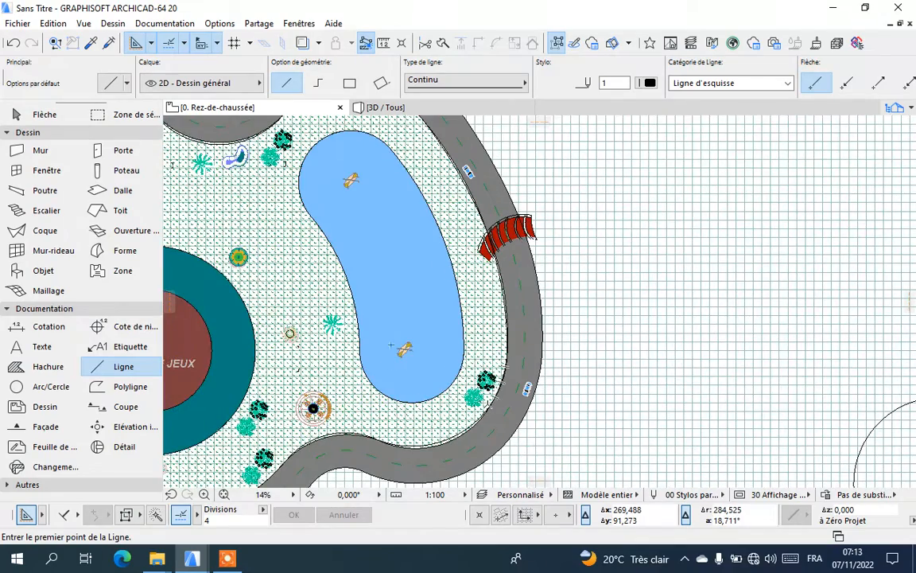
scroll(390, 345, "down", 4)
scroll(448, 427, "up", 4)
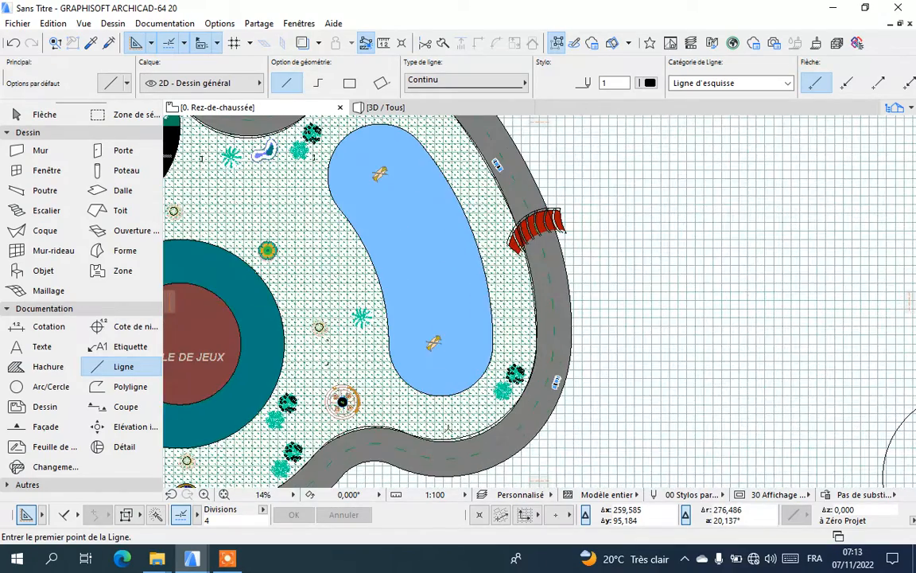
scroll(421, 439, "up", 3)
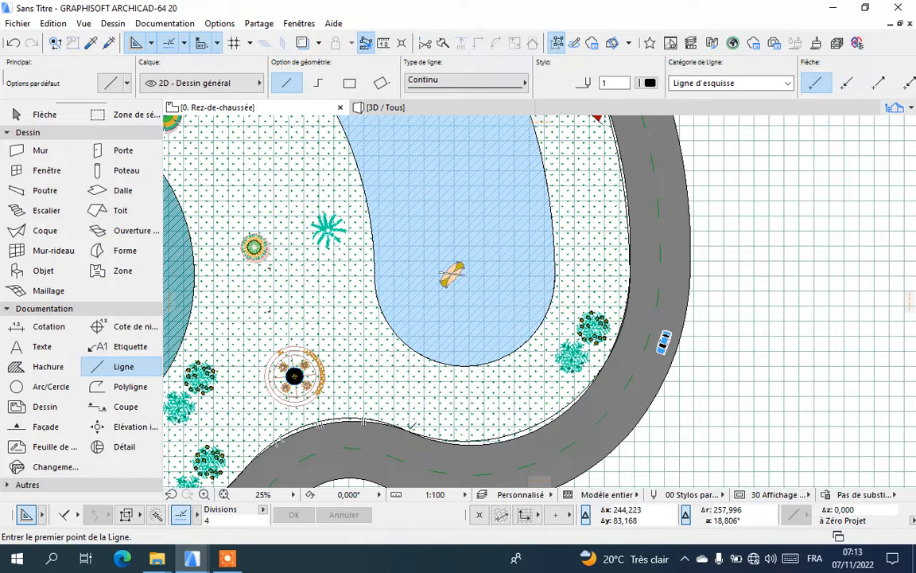
left_click(407, 430)
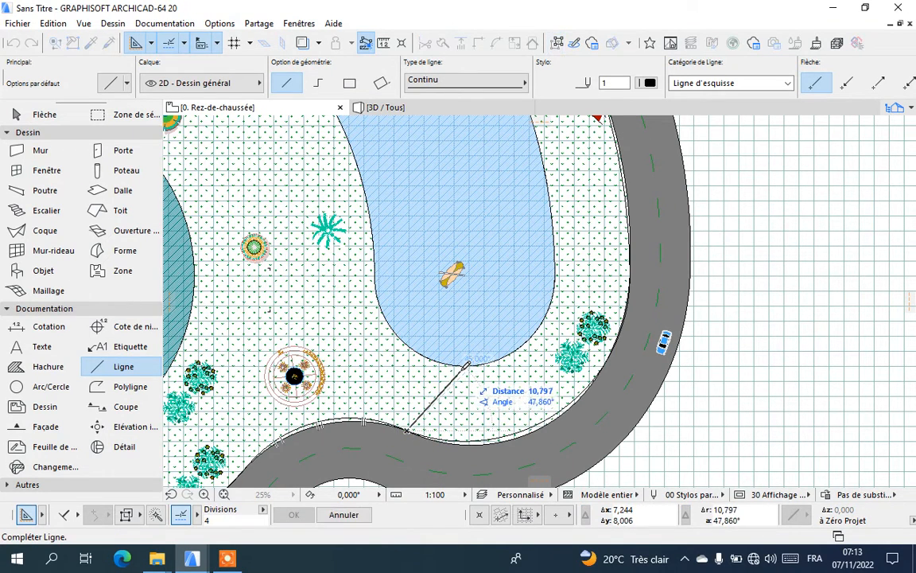
left_click(469, 362)
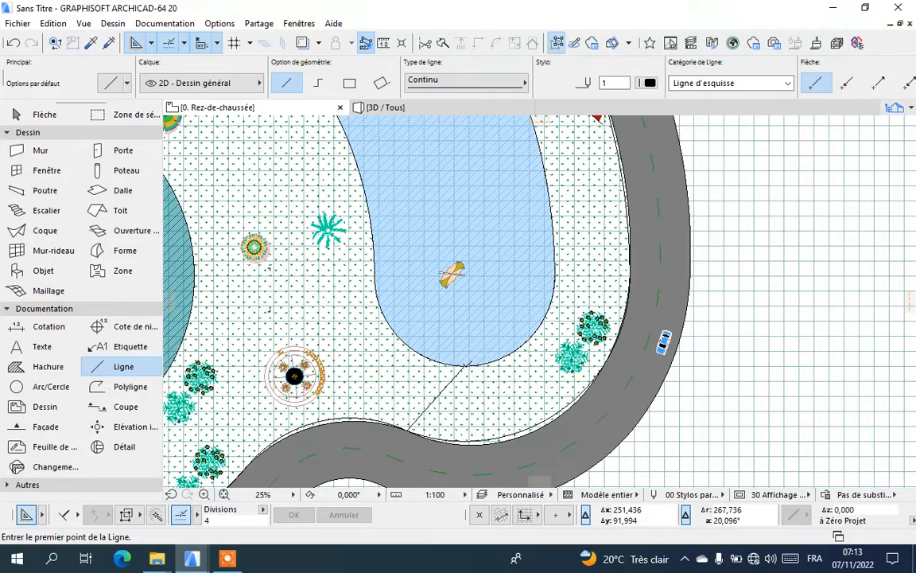
- Copy the pool hatch from the original plan to the empty area below it and deselect the copy
scroll(469, 363, "down", 2)
scroll(469, 362, "down", 2)
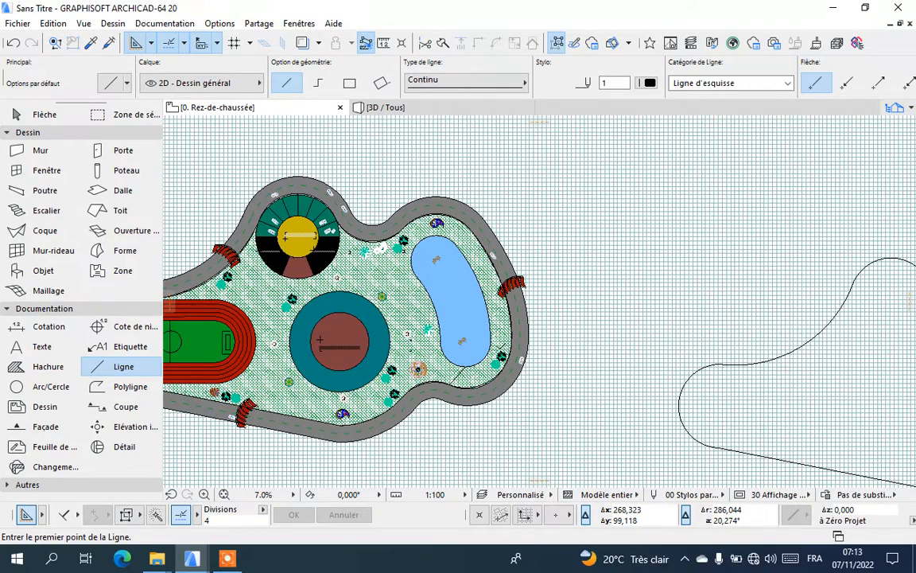
left_click(18, 114)
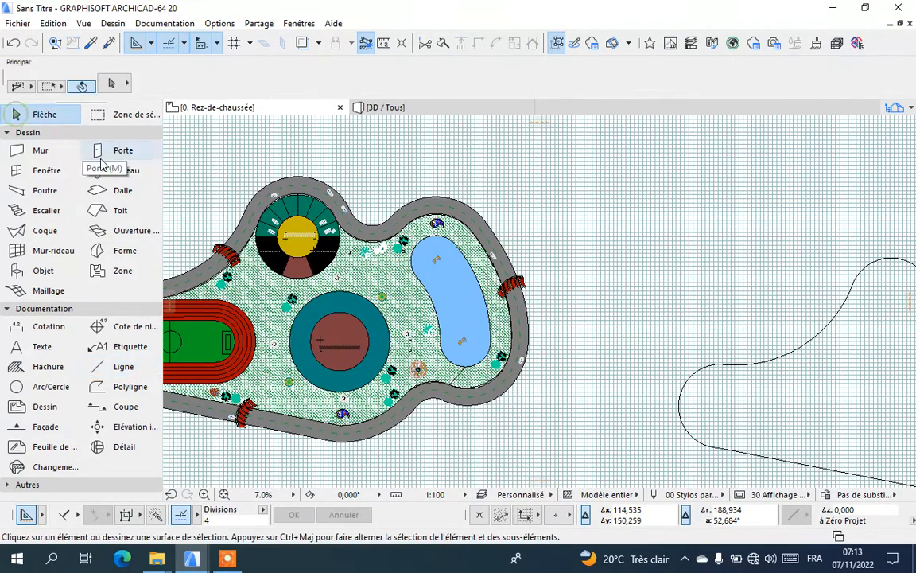
left_click(465, 296)
right_click(462, 291)
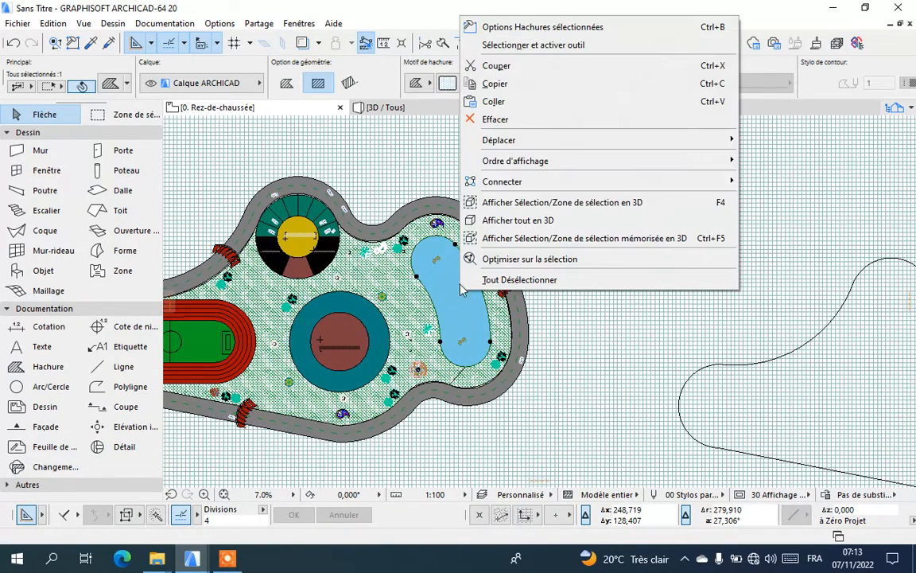
mouse_move(469, 139)
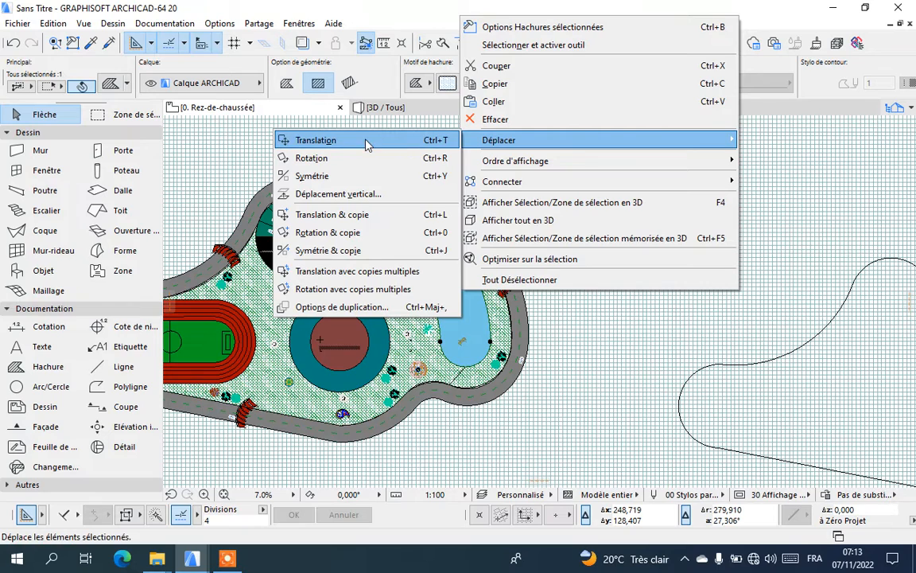
left_click(330, 214)
left_click(461, 280)
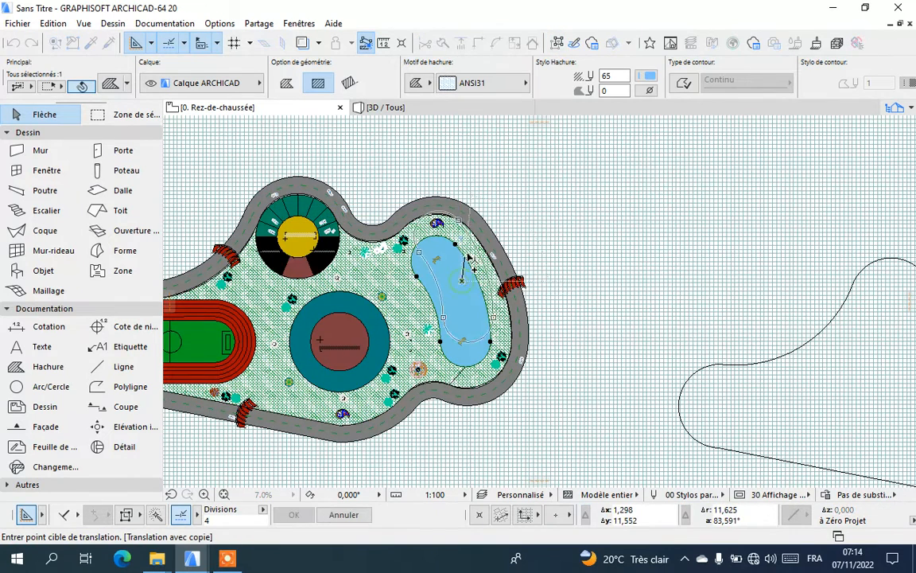
scroll(469, 257, "down", 3)
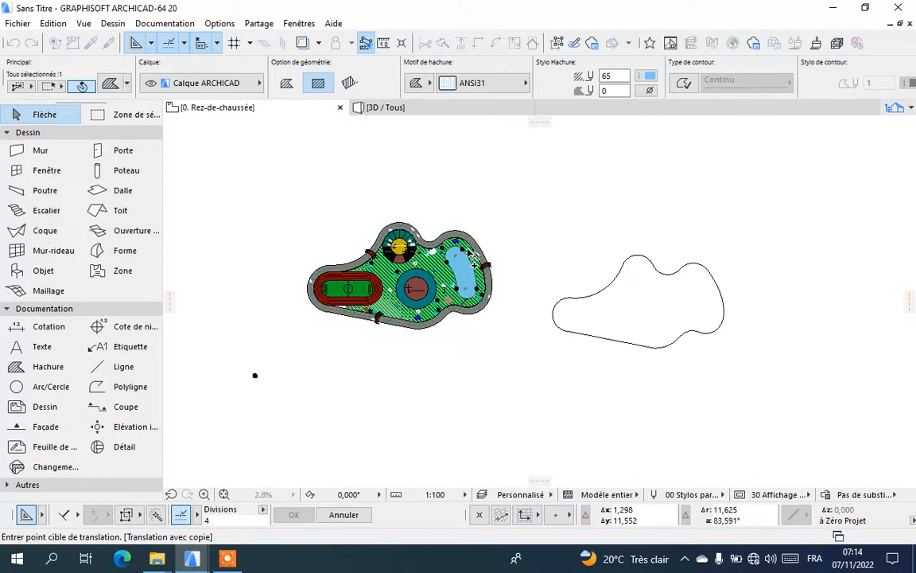
left_click(514, 362)
scroll(518, 362, "up", 2)
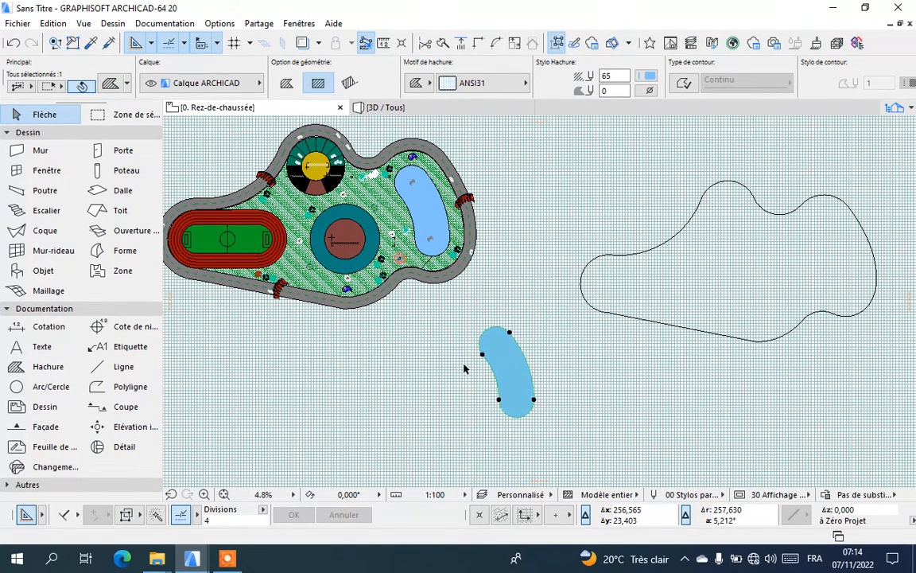
scroll(534, 400, "up", 1)
left_click(557, 381)
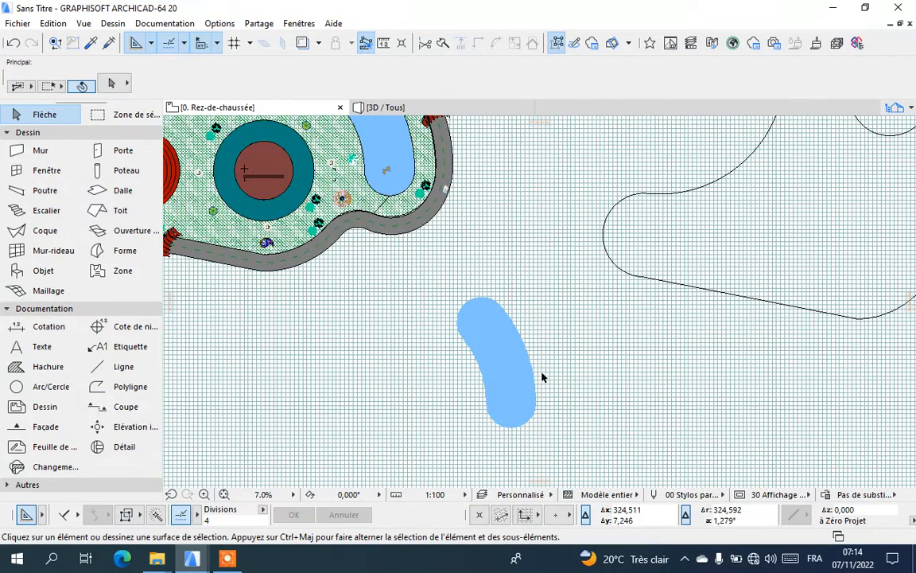
scroll(524, 342, "up", 2)
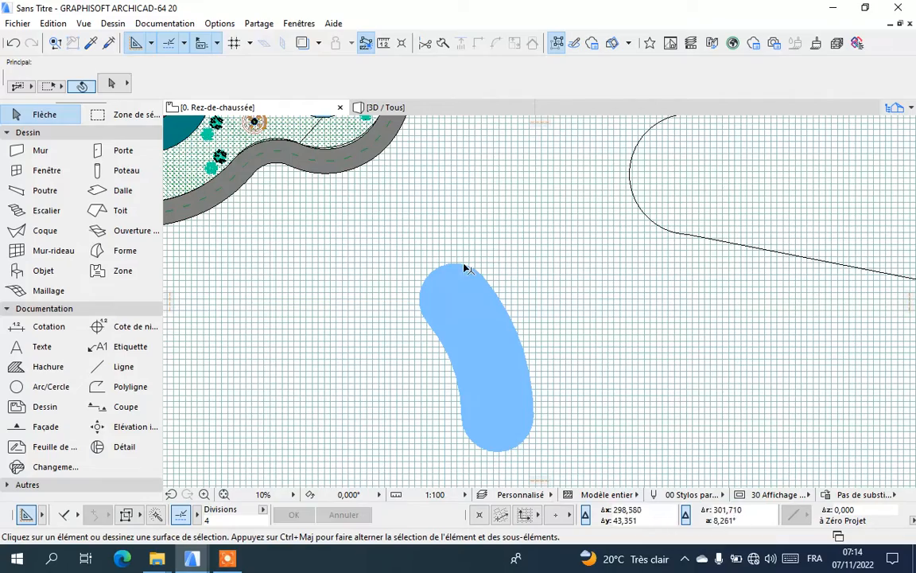
scroll(454, 302, "down", 3)
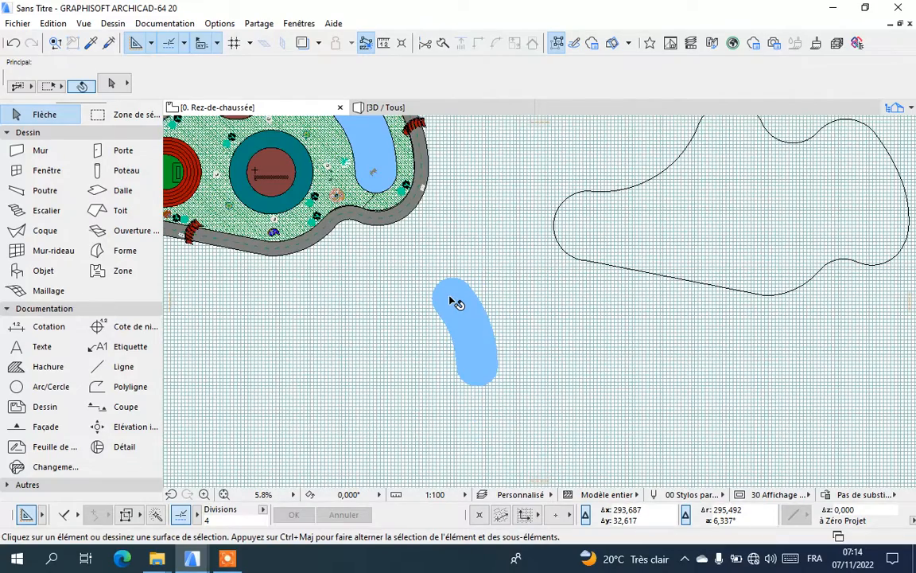
scroll(472, 334, "up", 1)
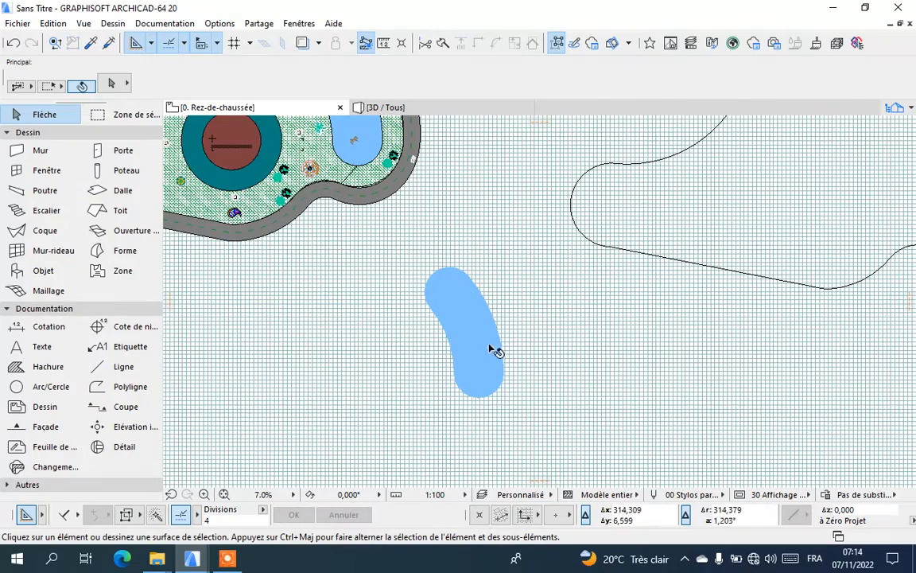
scroll(450, 293, "up", 3)
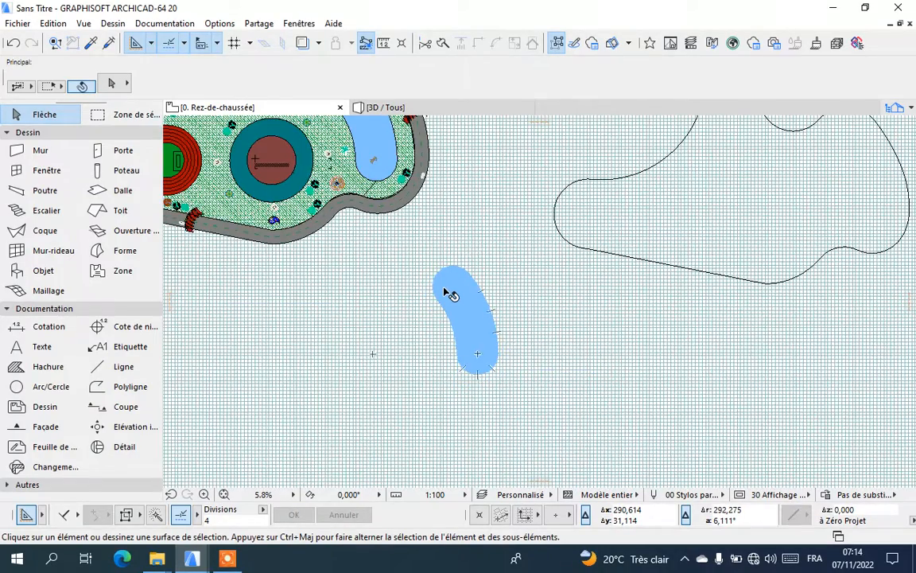
scroll(449, 291, "up", 1)
scroll(491, 298, "down", 2)
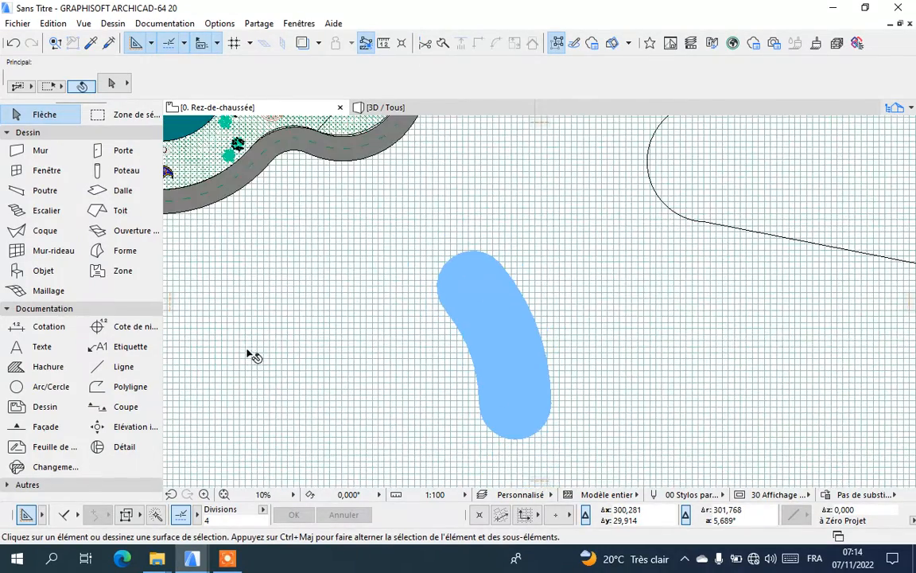
left_click(155, 515)
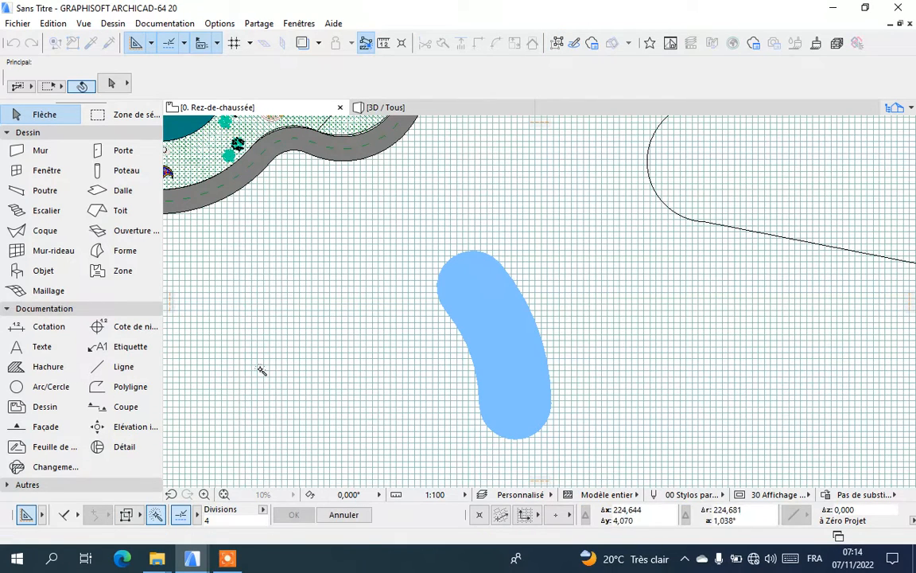
key("Escape")
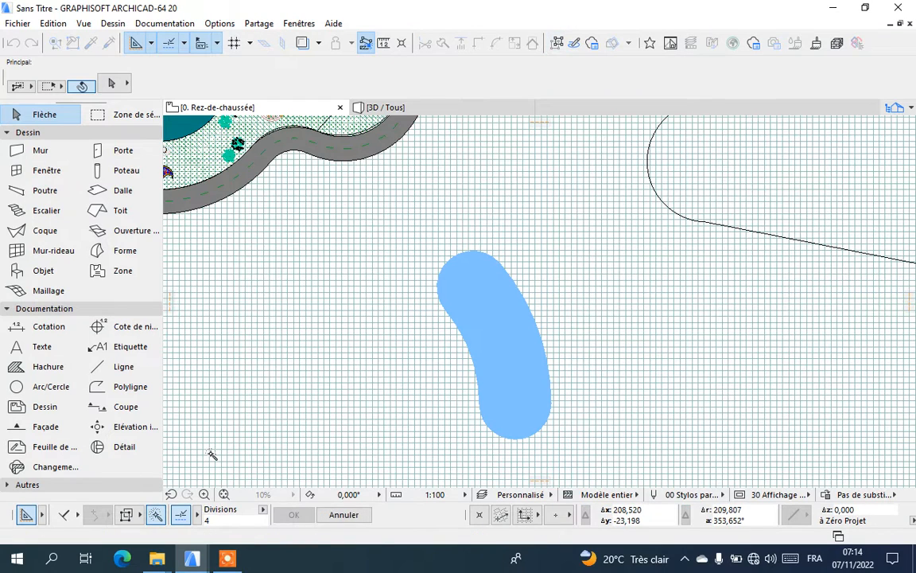
- Generate an Env. - Terre mesh 4,000 high from the copied pool hatch with the Magic Wand, then select the mesh
left_click(38, 292)
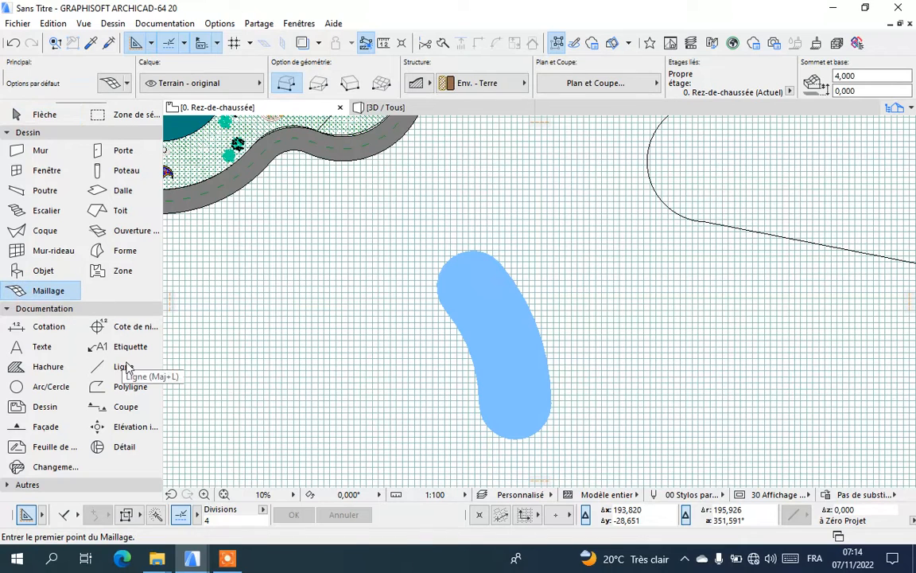
left_click(157, 516)
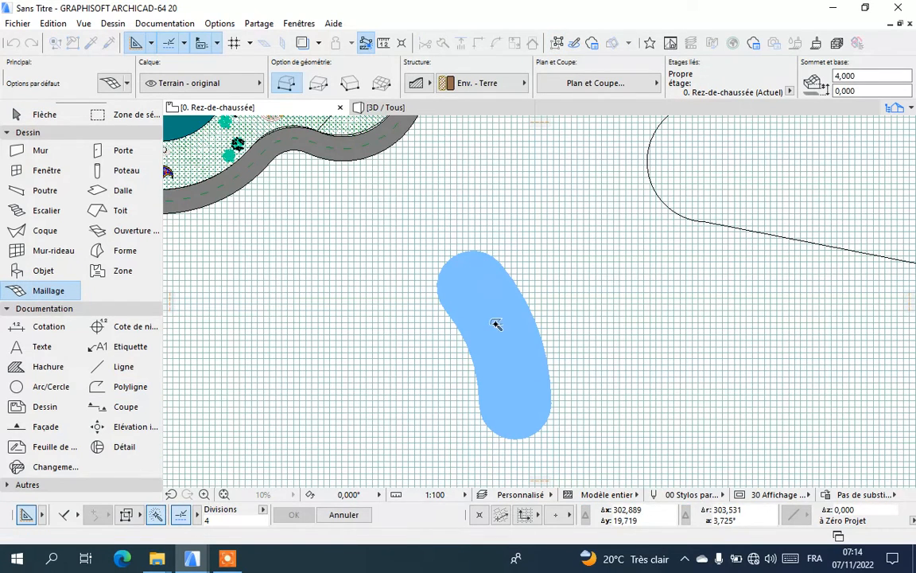
left_click(40, 115)
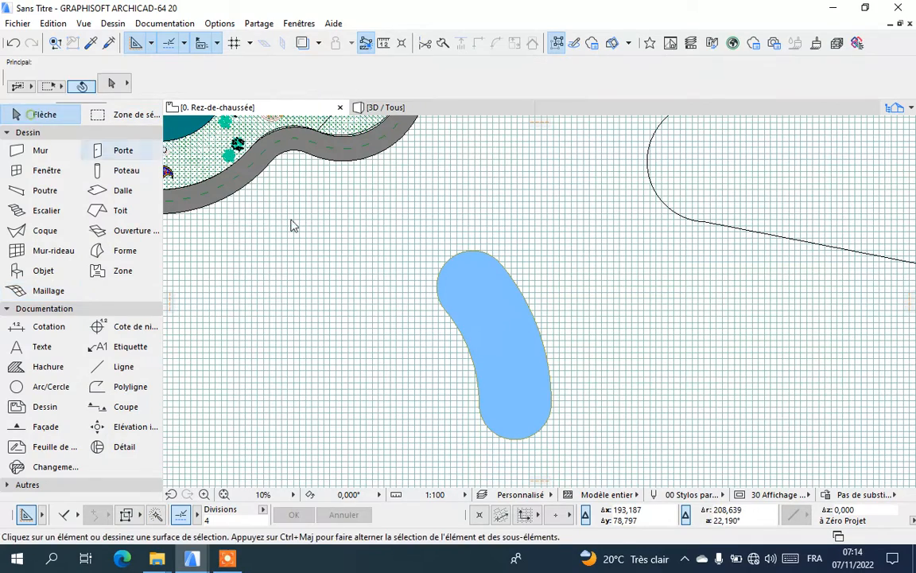
left_click(513, 325)
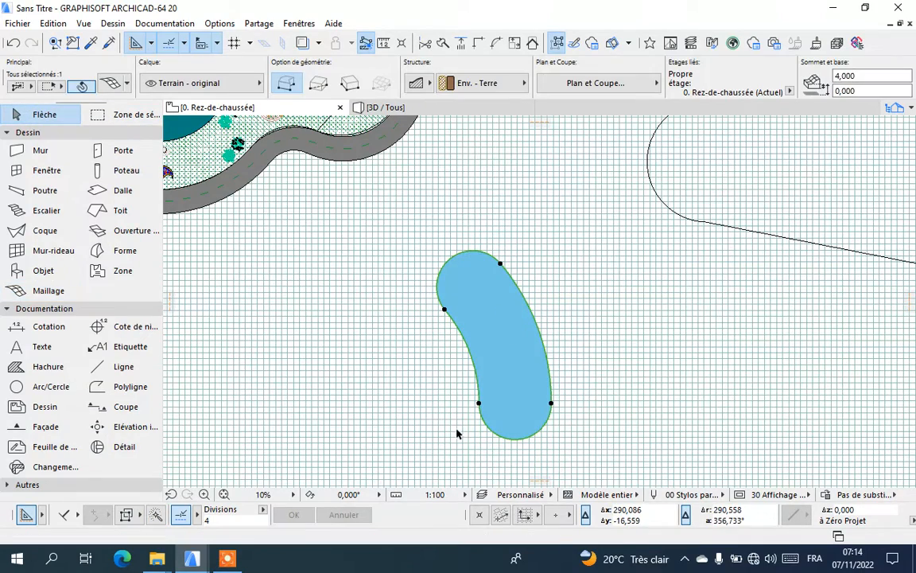
scroll(457, 434, "down", 1)
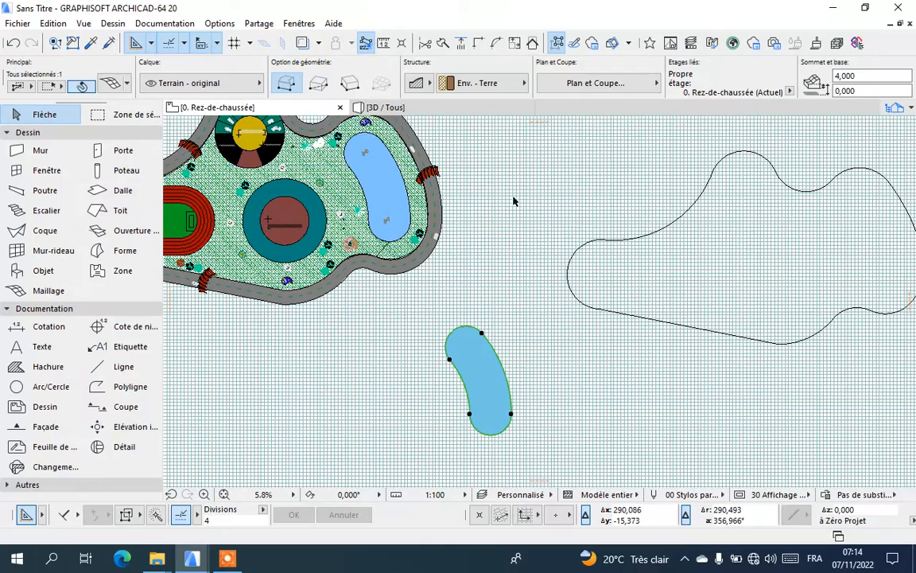
scroll(513, 279, "up", 1)
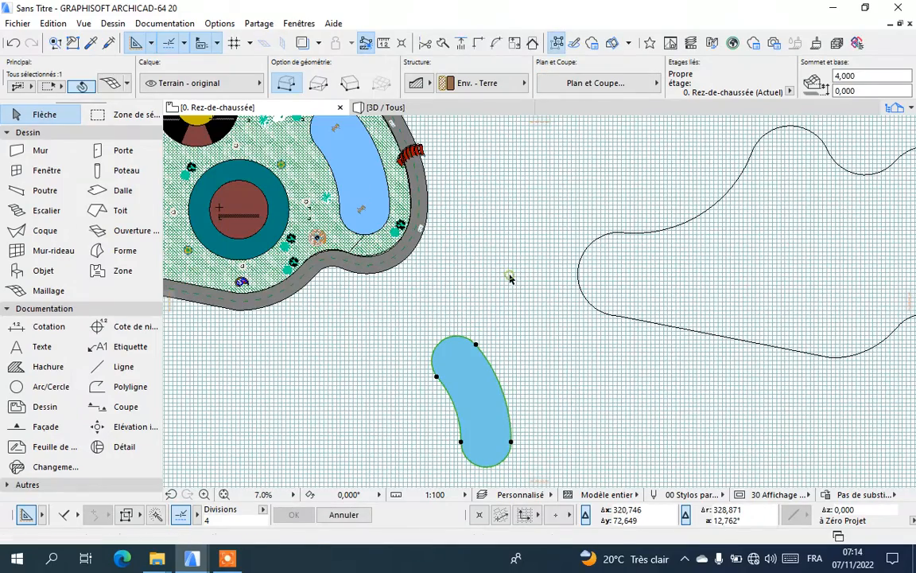
left_click(491, 264)
scroll(362, 266, "up", 1)
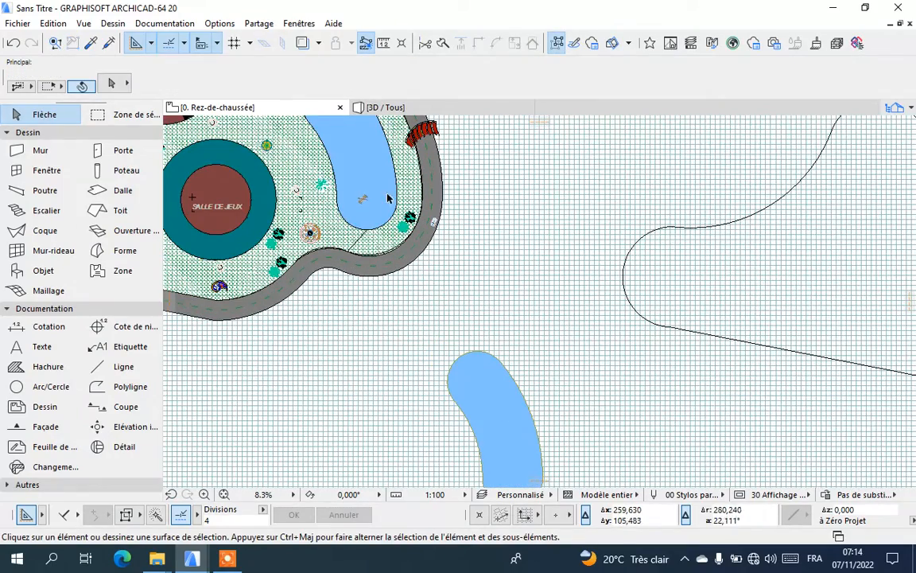
scroll(371, 226, "up", 10)
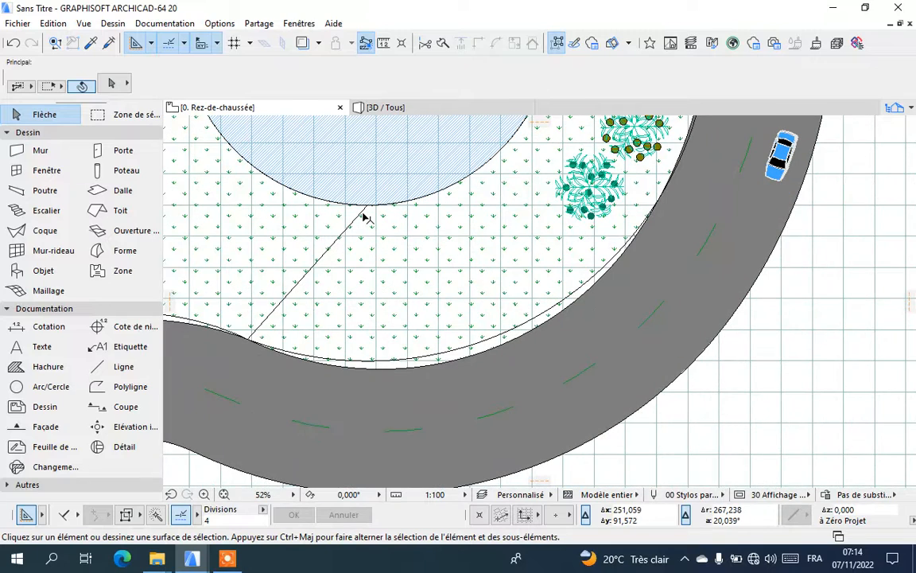
left_click(363, 216)
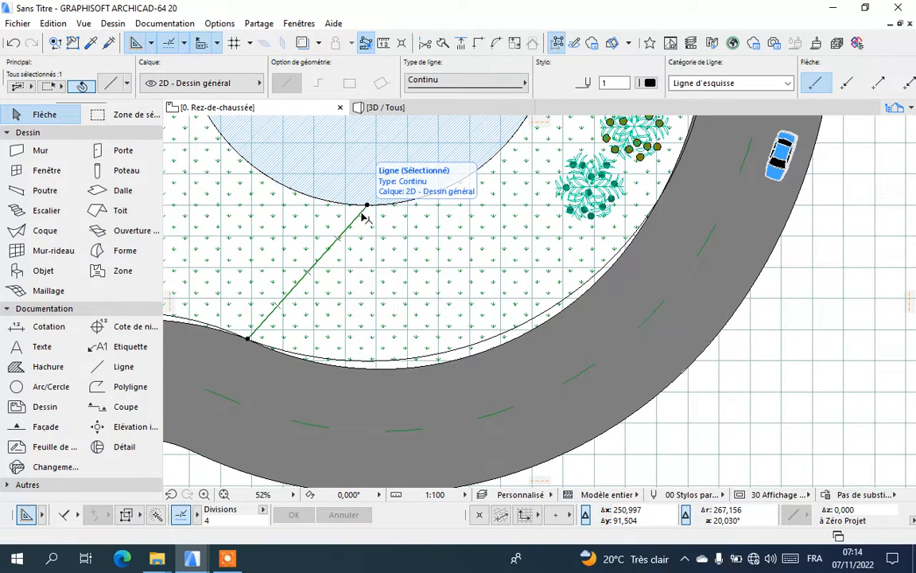
scroll(372, 216, "down", 2)
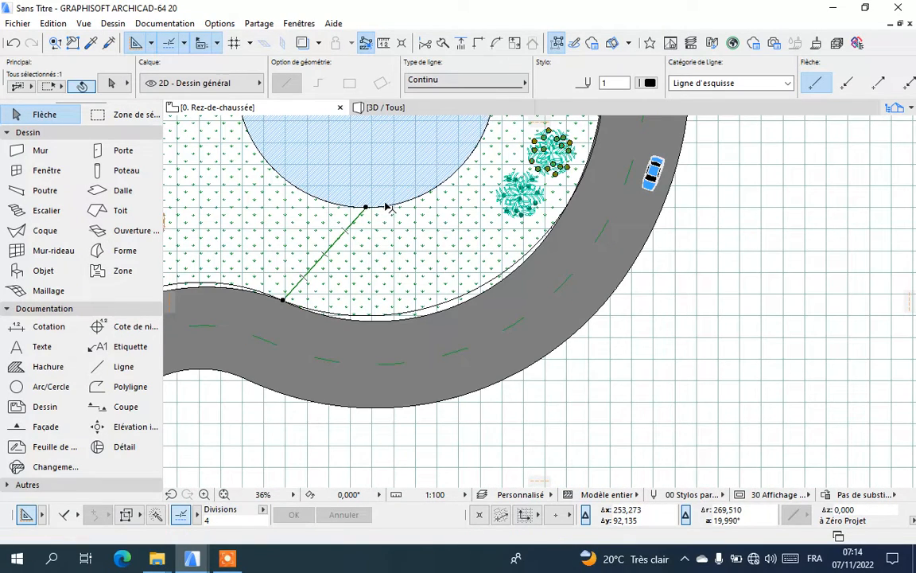
left_click(387, 207, "shift")
scroll(387, 208, "down", 7)
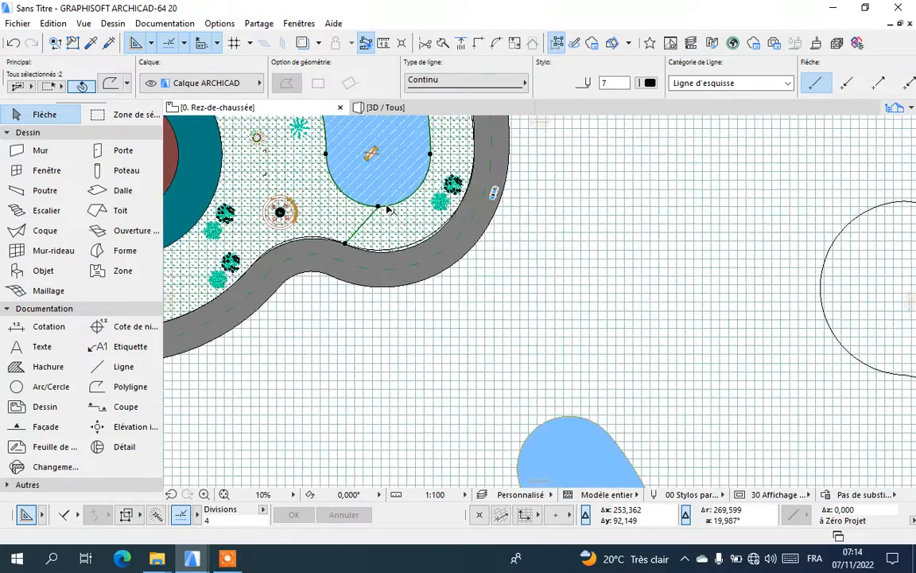
scroll(388, 208, "down", 1)
left_click(501, 248)
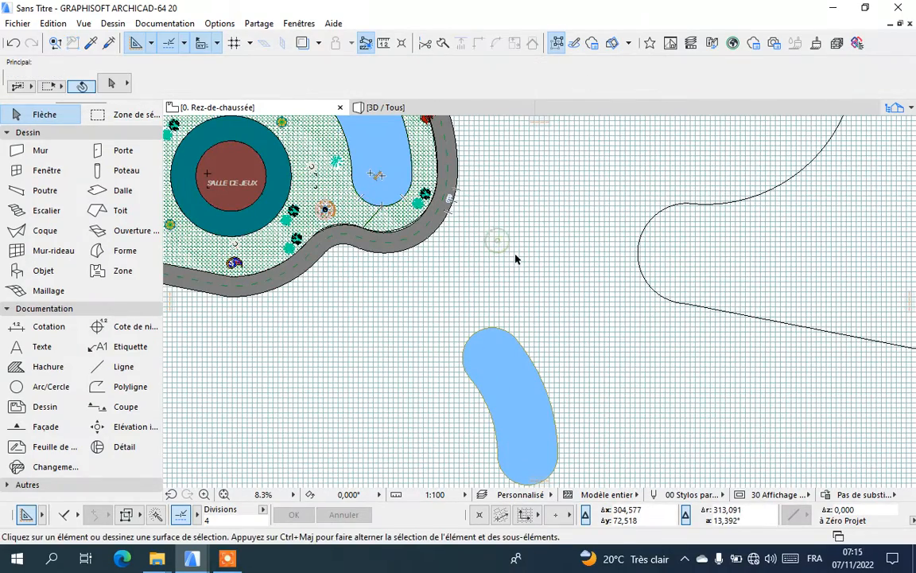
- Delete the pool mesh and the hatch copy from the empty area below the original plan
scroll(549, 278, "down", 3)
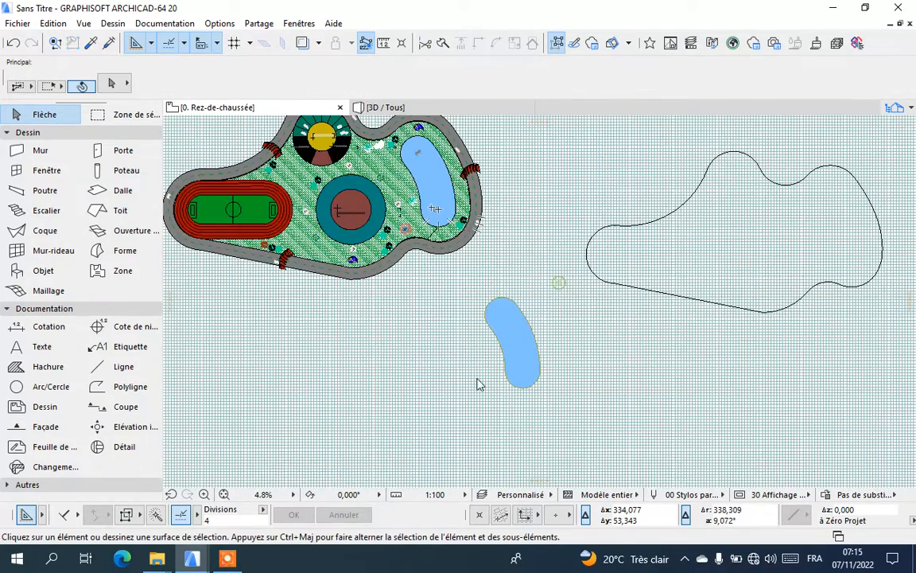
left_click(524, 291)
left_click(538, 292)
left_click(545, 290)
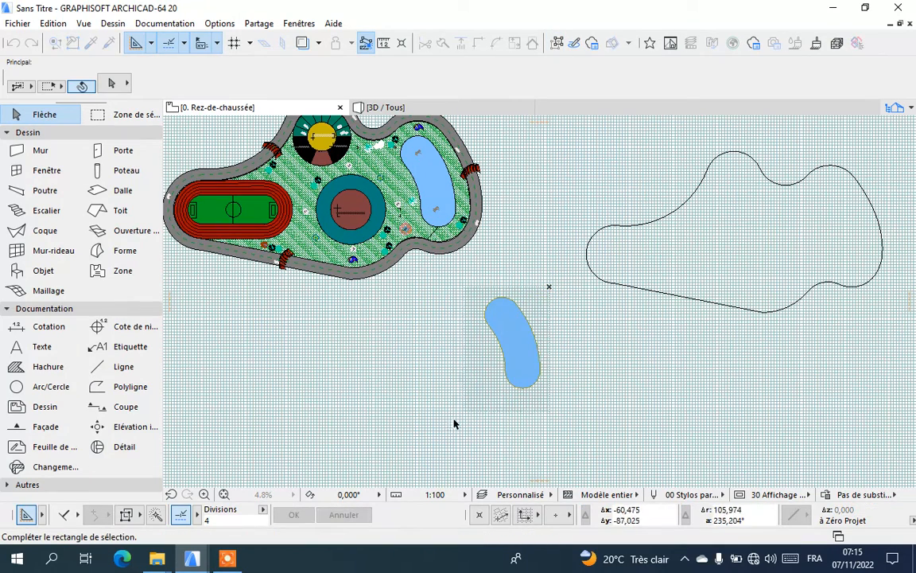
left_click(445, 388)
right_click(496, 296)
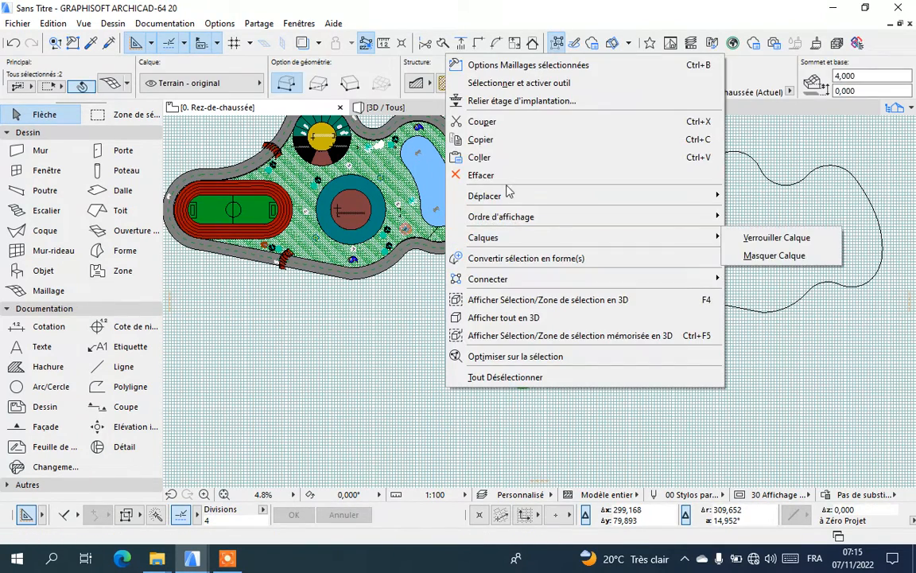
left_click(496, 169)
- Copy the pool hatch together with its short line to the road's inner edge into the empty area below the original plan, and deselect the copies
scroll(465, 160, "up", 4)
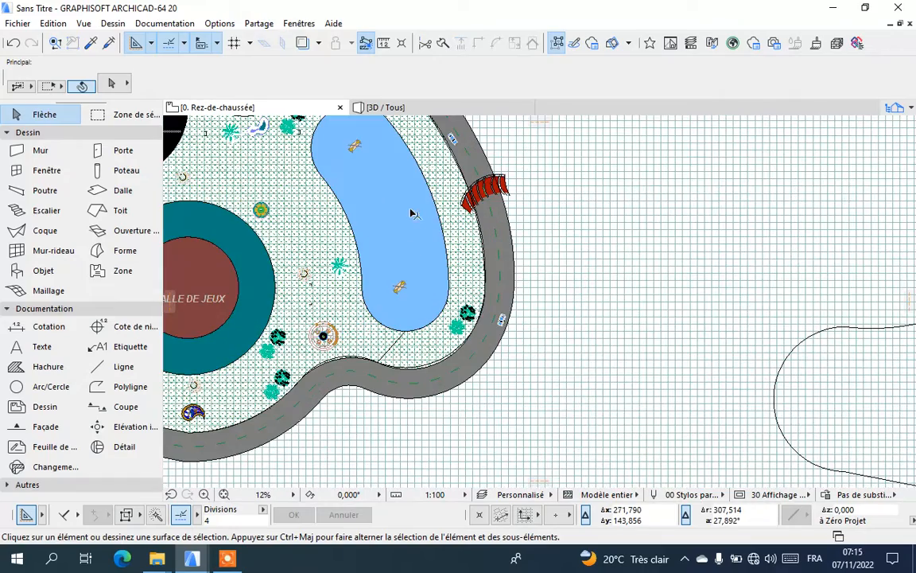
left_click(415, 218)
scroll(413, 231, "up", 2)
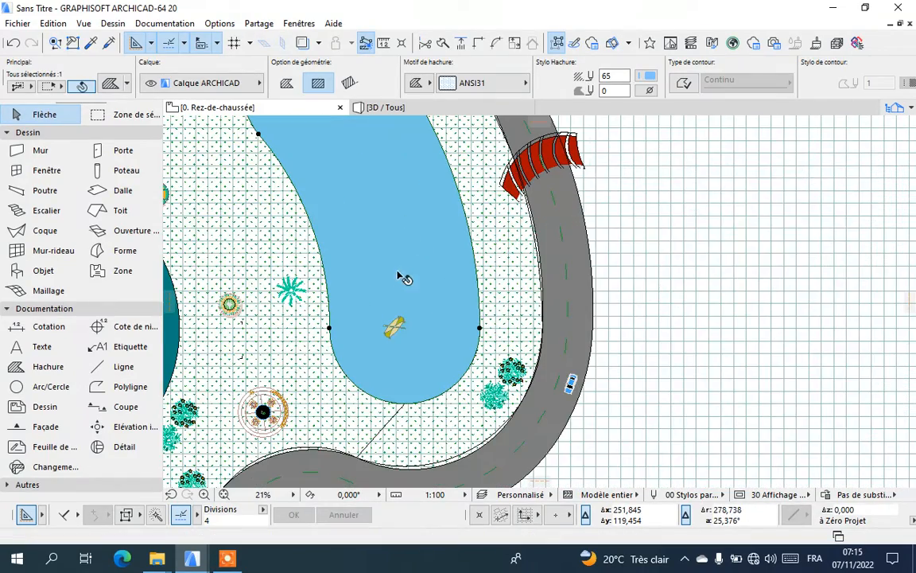
left_click(392, 416, "shift")
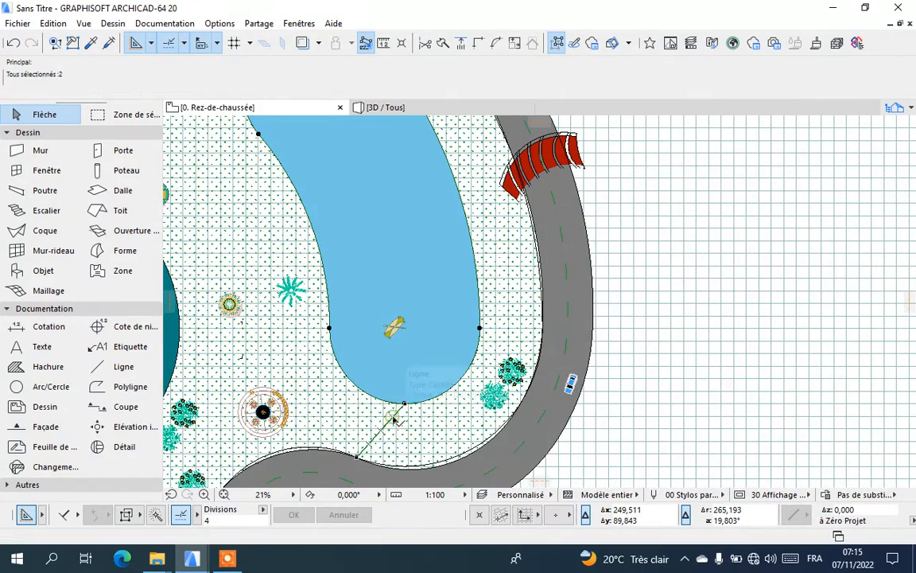
scroll(466, 254, "down", 4)
scroll(471, 253, "down", 2)
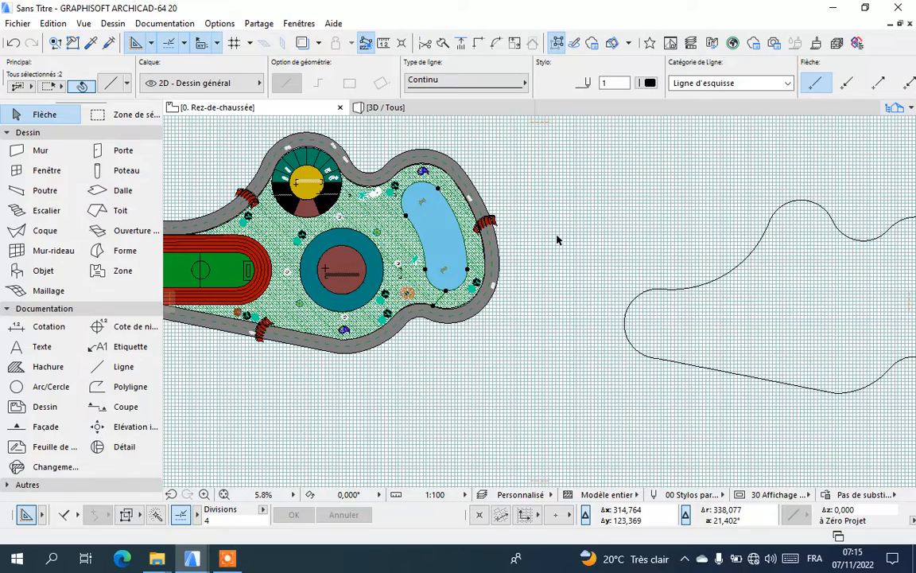
right_click(556, 238)
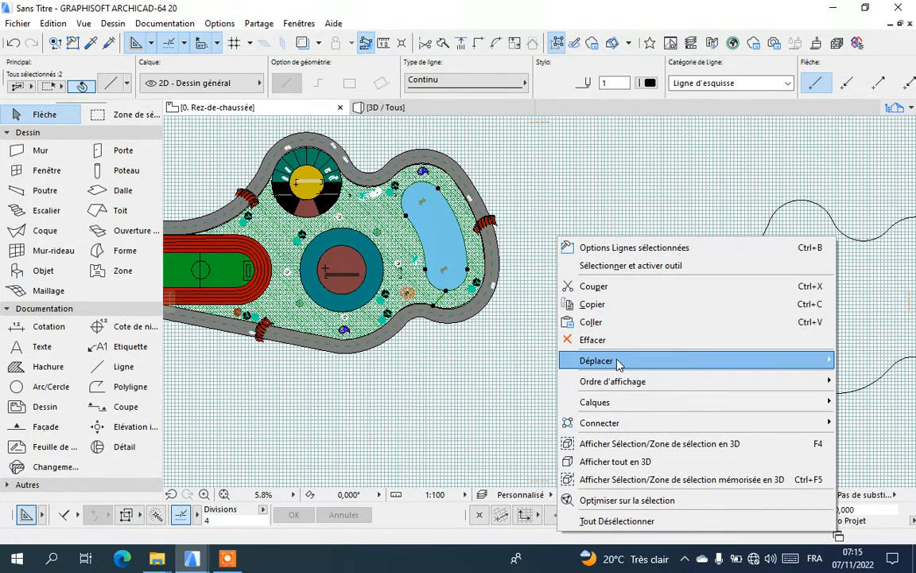
mouse_move(619, 363)
left_click(417, 434)
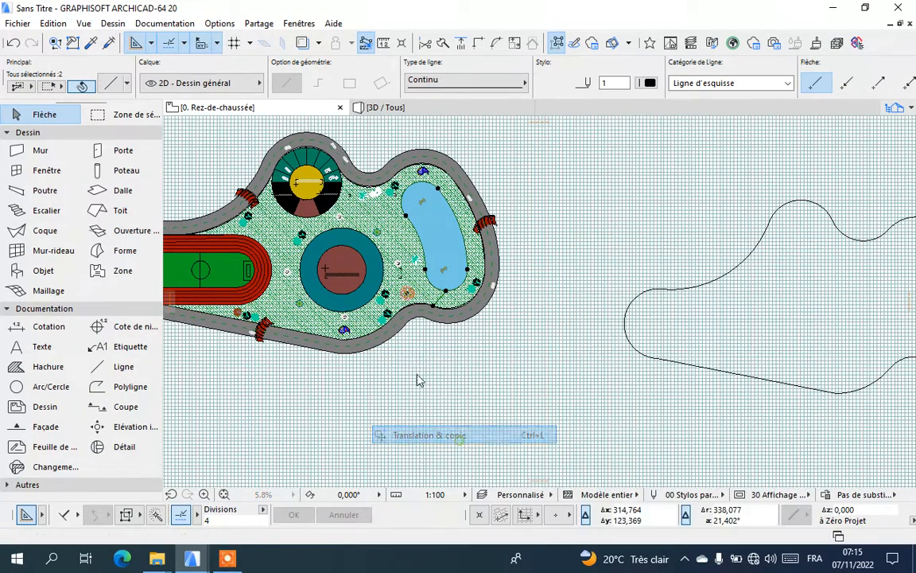
left_click(436, 312)
scroll(503, 358, "down", 2)
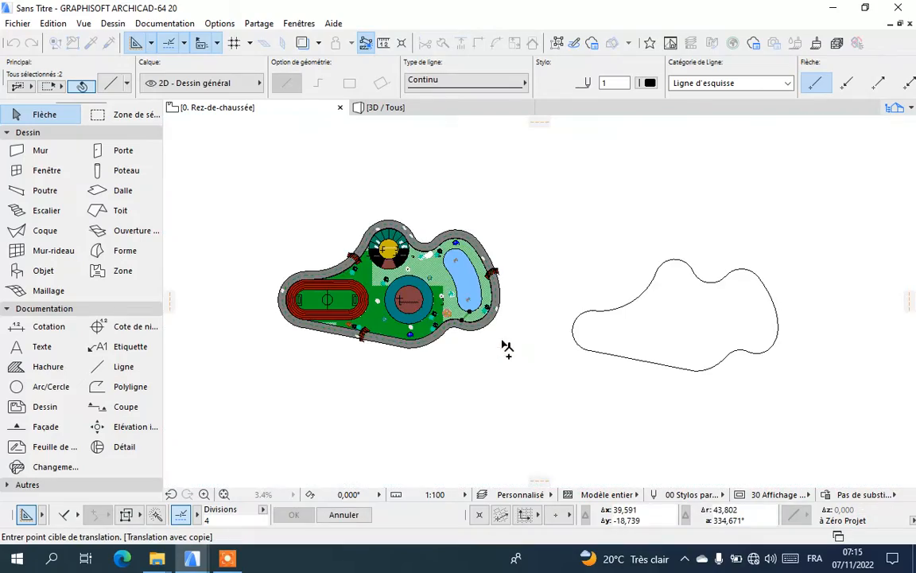
left_click(518, 422)
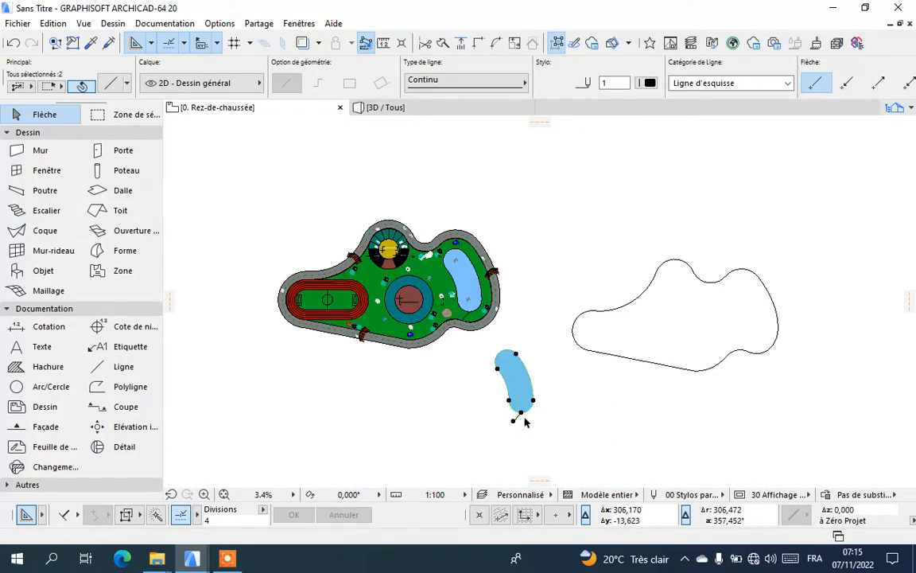
scroll(523, 423, "up", 2)
left_click(415, 374)
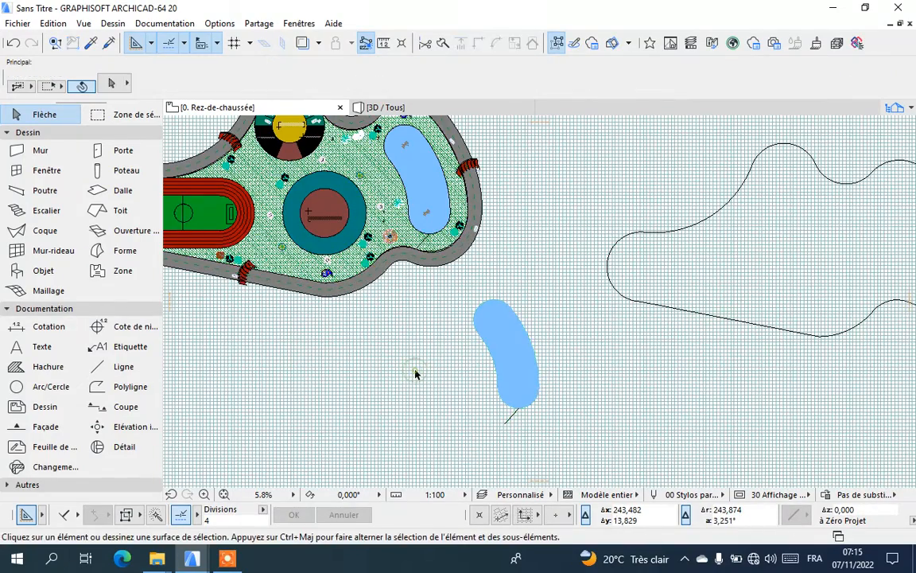
- Generate an Env. - Terre mesh 4,000 high from the copied pool hatch with the Magic Wand
left_click(49, 290)
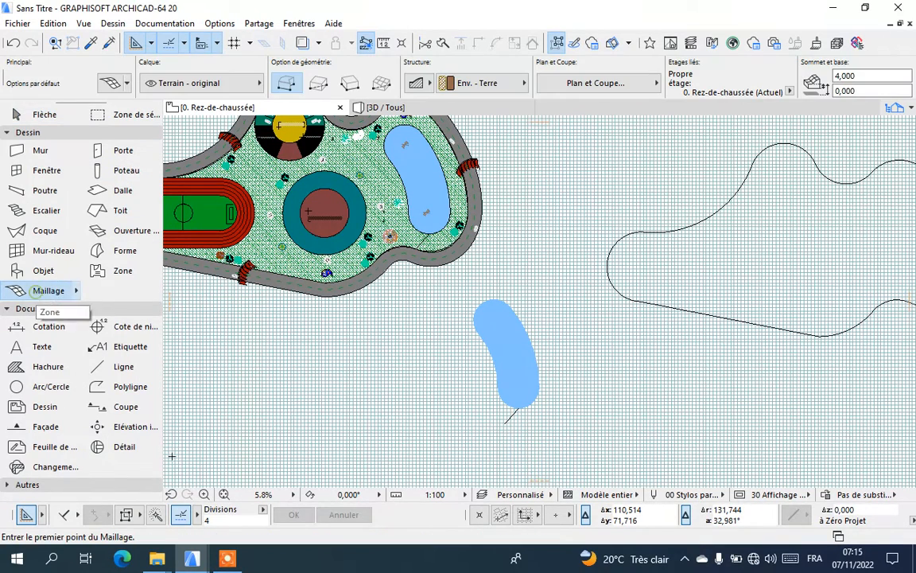
left_click(155, 515)
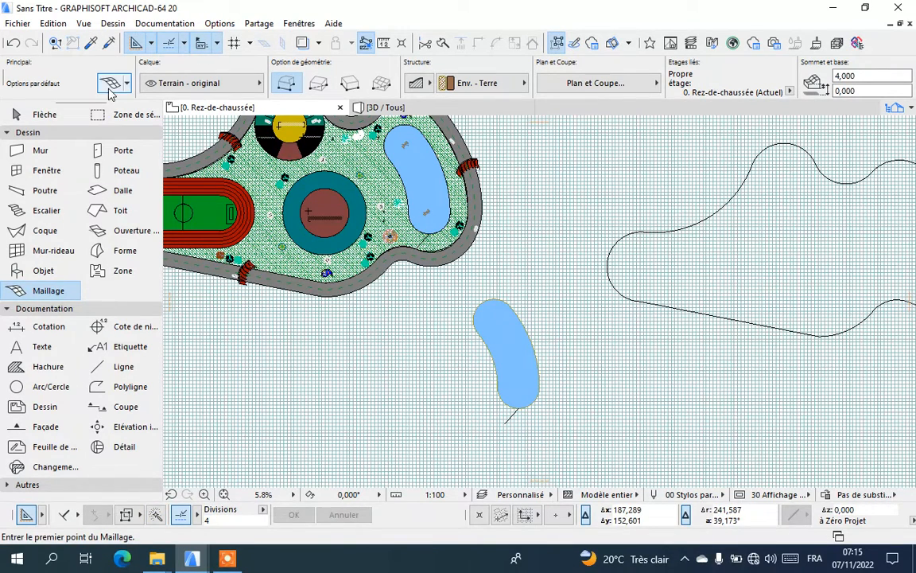
left_click(40, 114)
- Override the top surface of the new pool mesh with Env. - Eau (Vagues) and deselect the mesh
left_click(523, 352)
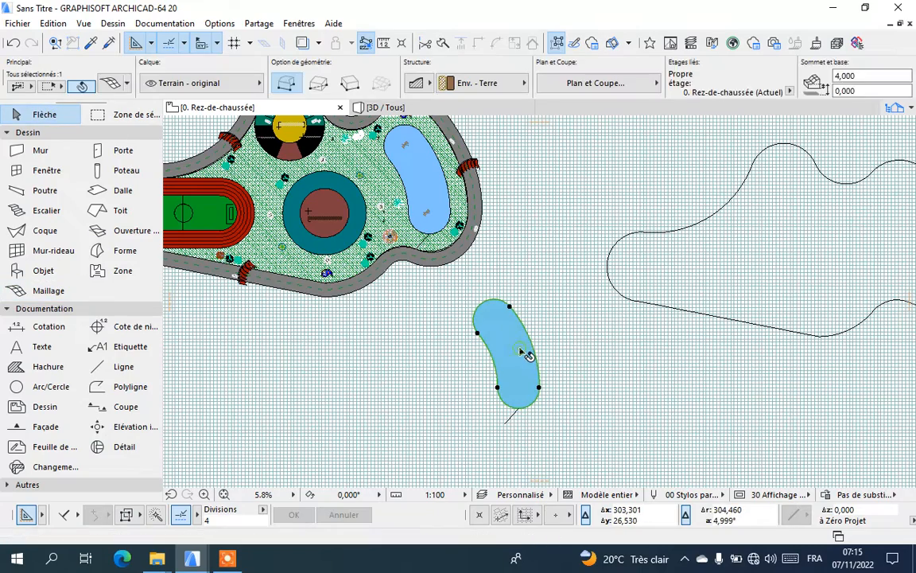
left_click(112, 83)
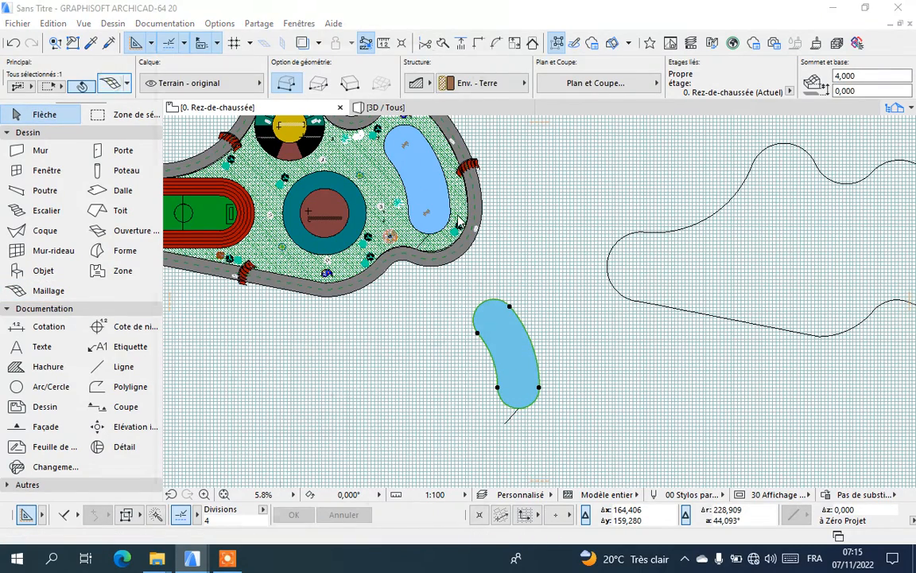
left_click(290, 403)
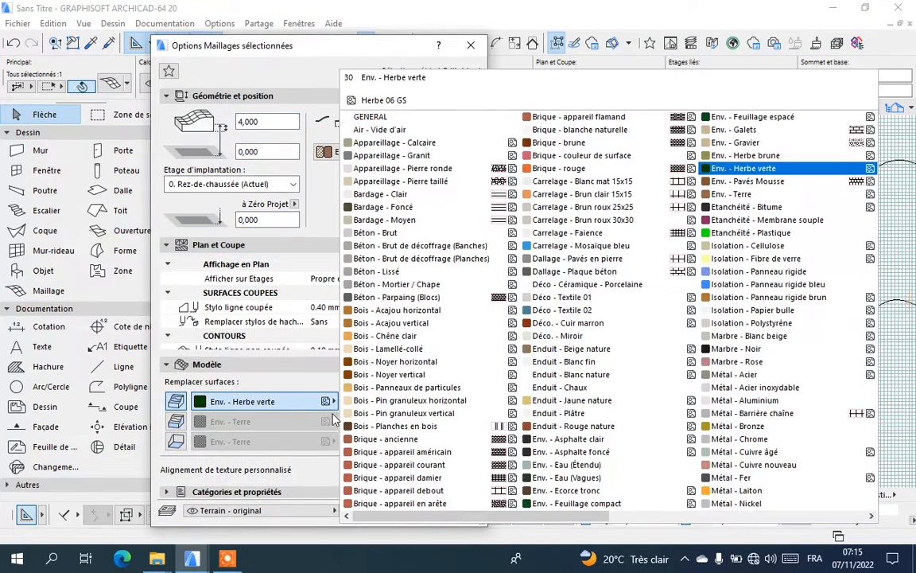
scroll(693, 461, "down", 3)
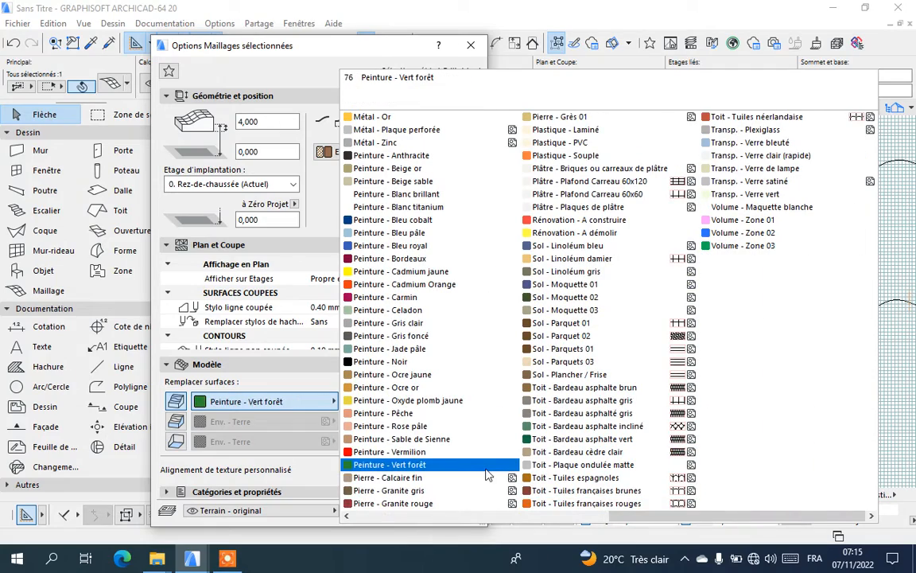
scroll(487, 472, "up", 3)
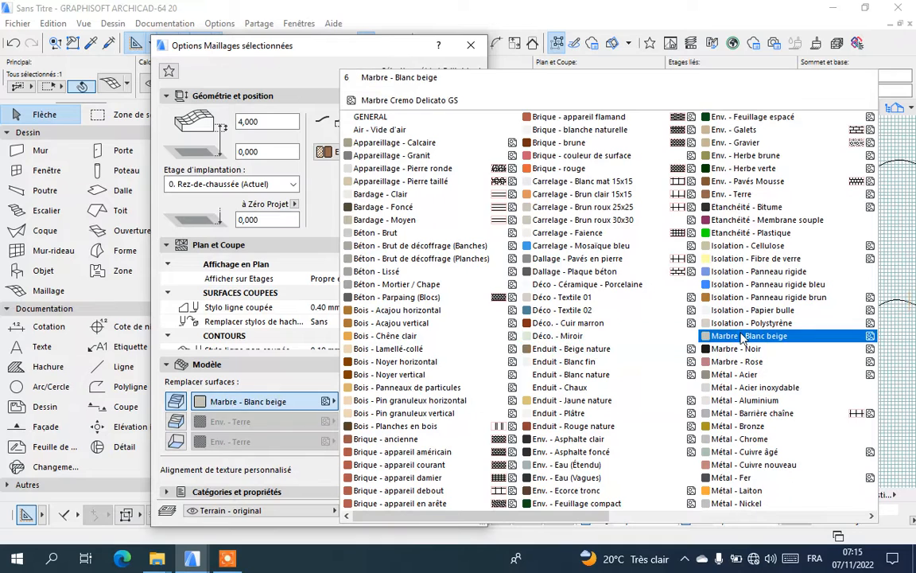
scroll(692, 422, "down", 3)
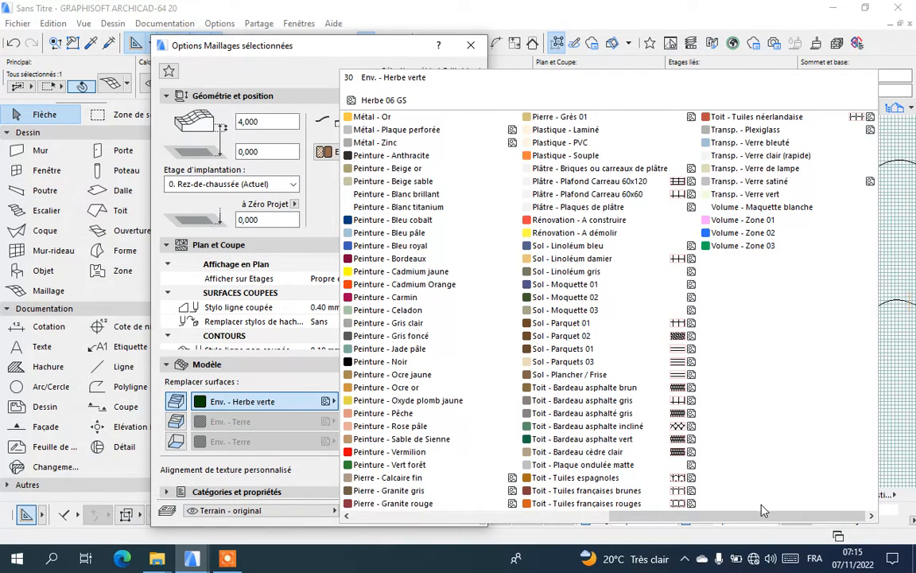
left_click_drag(732, 526, 424, 521)
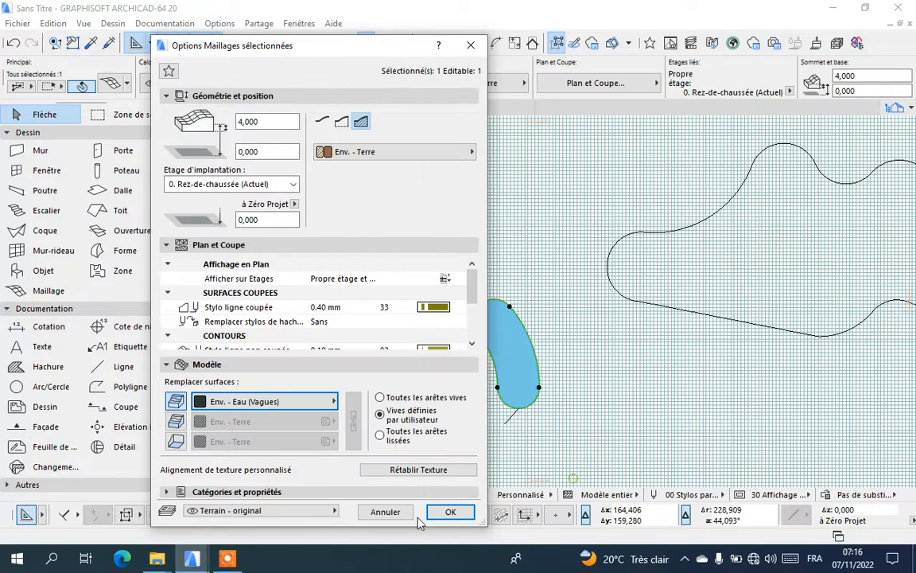
left_click(574, 480)
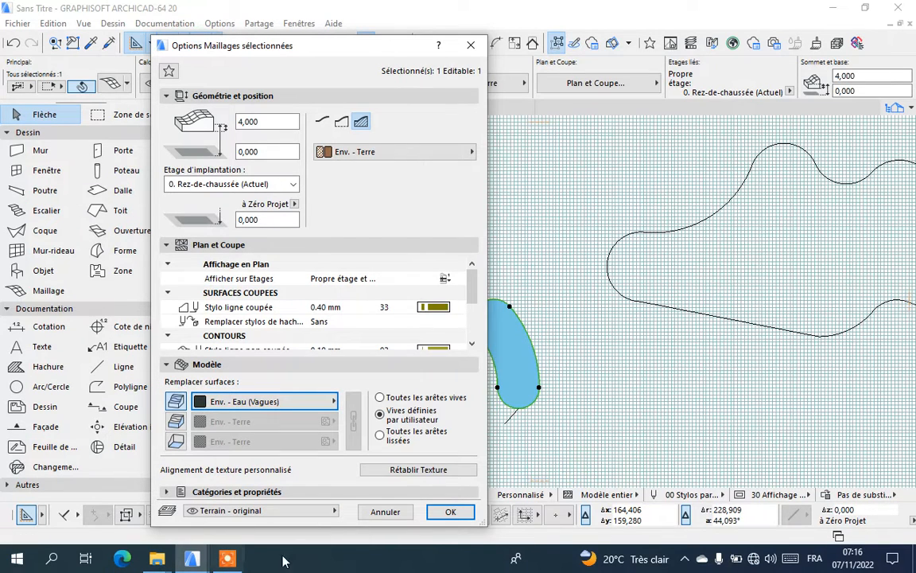
left_click(466, 516)
scroll(423, 348, "down", 1)
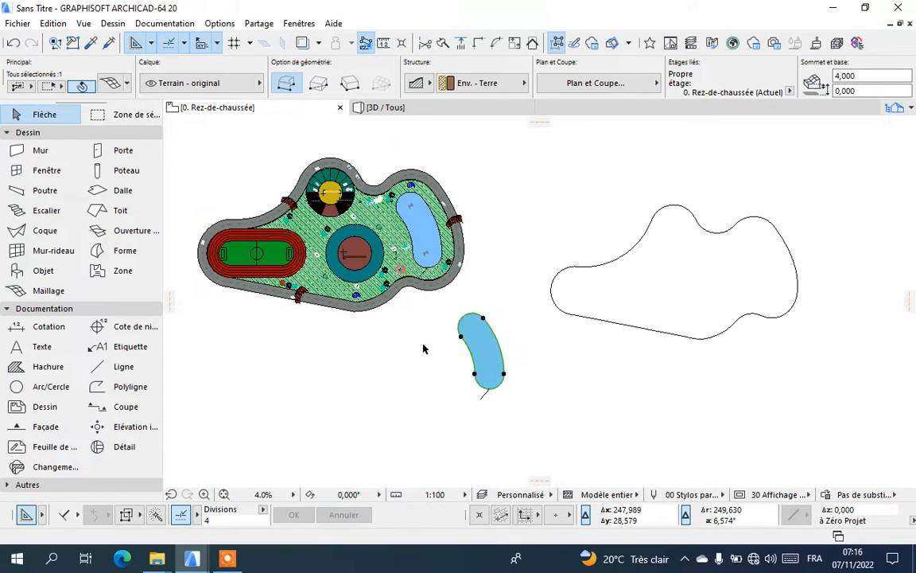
left_click(555, 431)
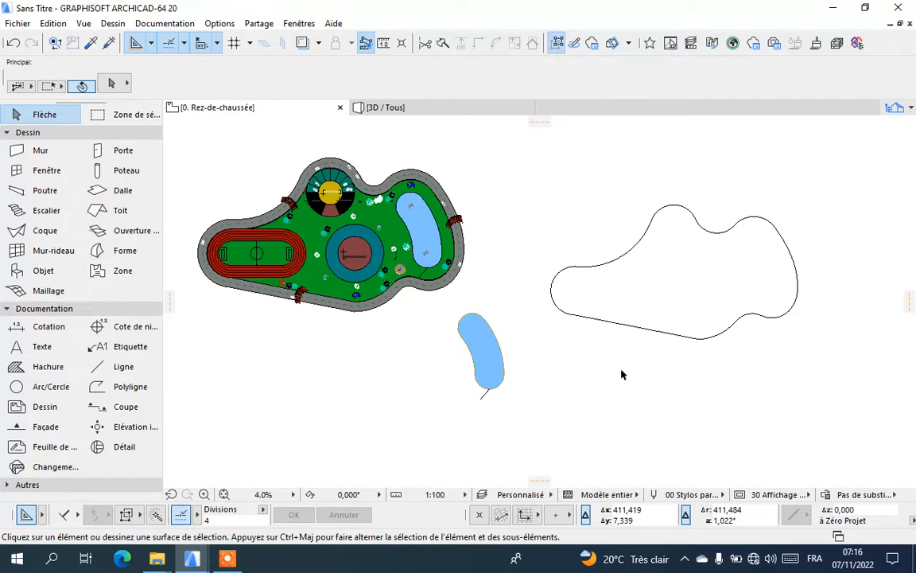
- Move the pool mesh together with its short line so the line's free end lands on the lower-right vertex of the redrawn outline
scroll(622, 374, "up", 1)
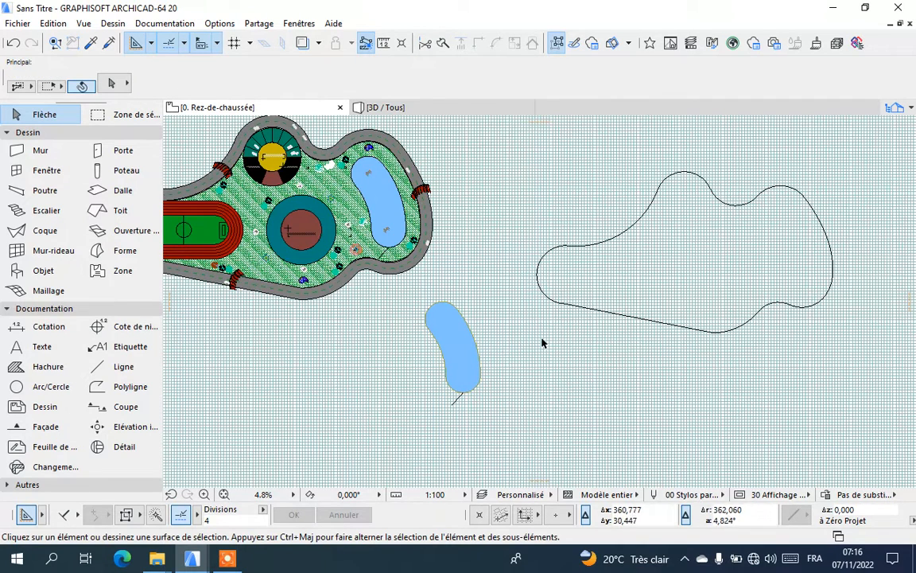
scroll(490, 350, "up", 2)
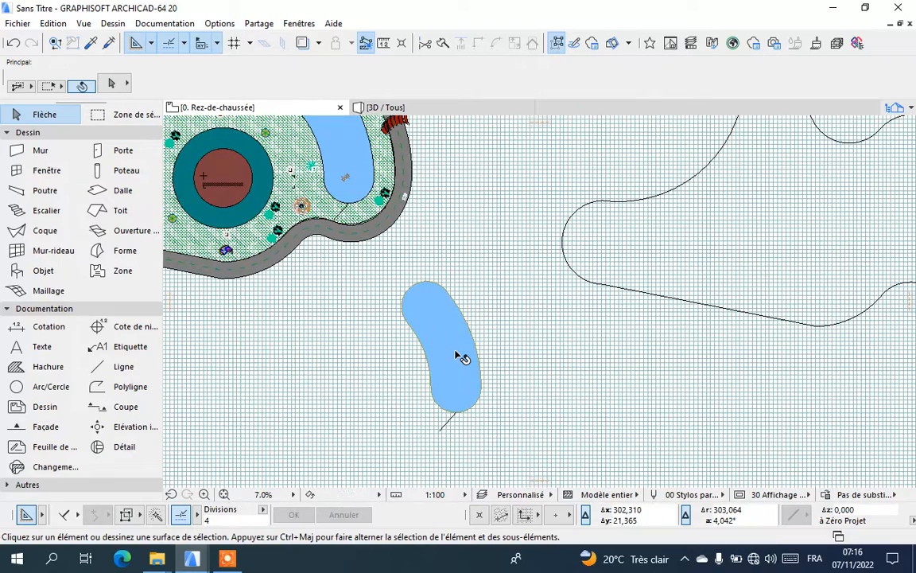
left_click(461, 357)
scroll(445, 421, "up", 3)
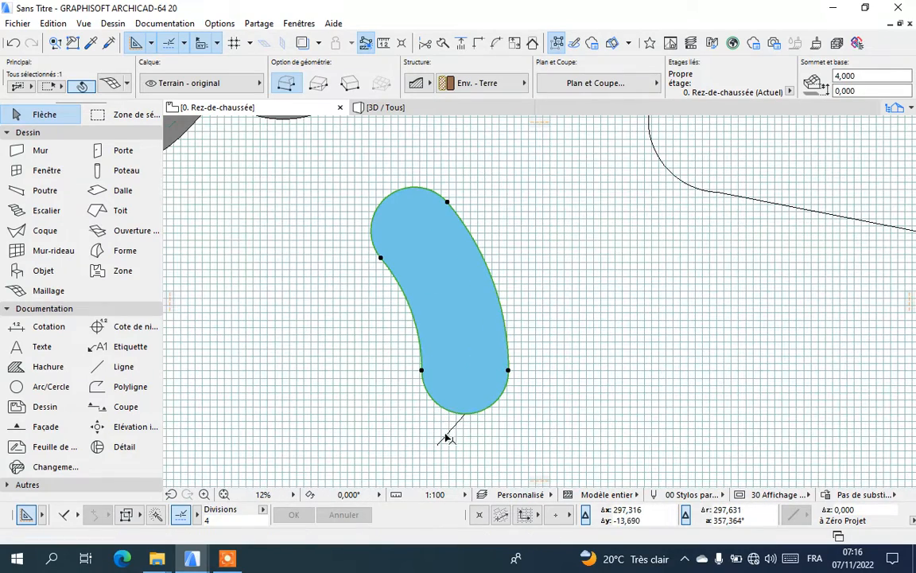
left_click(450, 437, "shift")
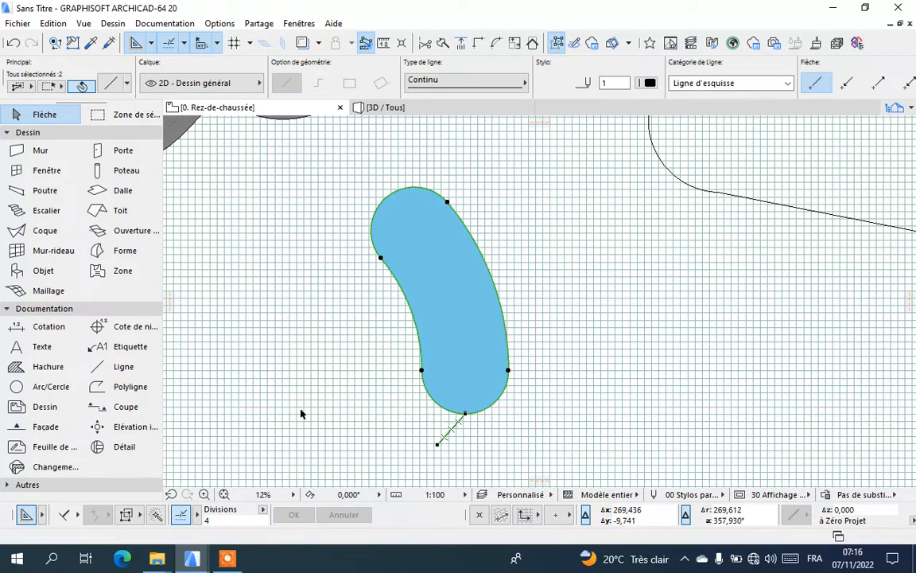
right_click(295, 332)
mouse_move(530, 169)
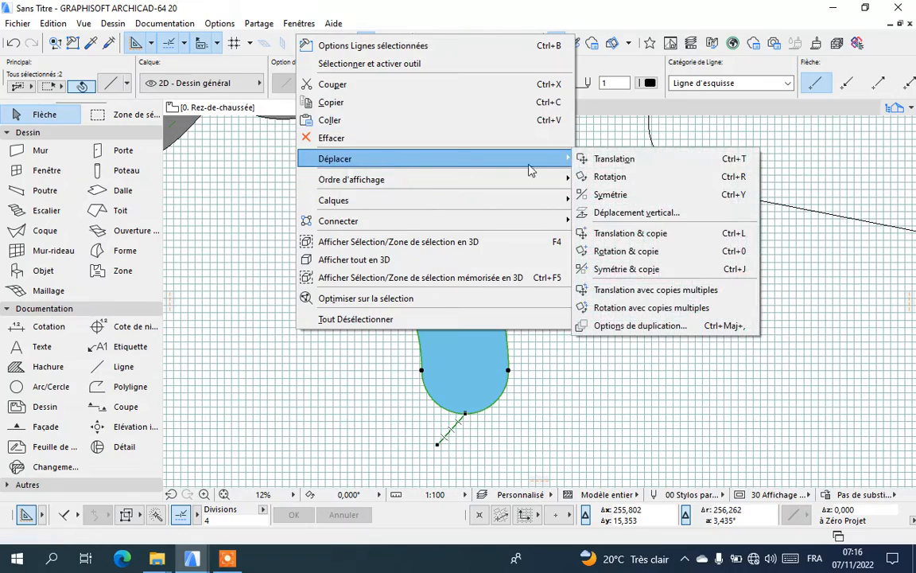
left_click(613, 159)
left_click(438, 444)
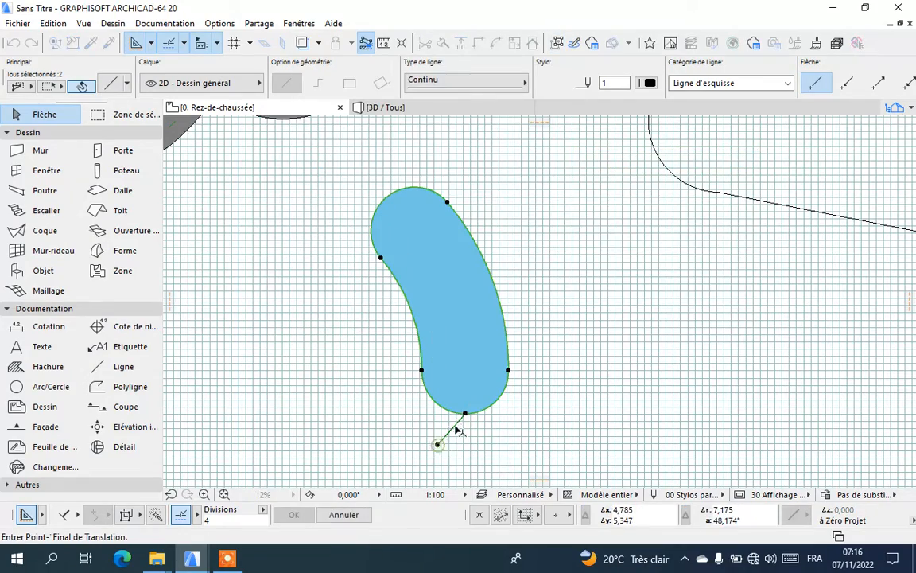
scroll(457, 429, "down", 3)
scroll(374, 286, "up", 4)
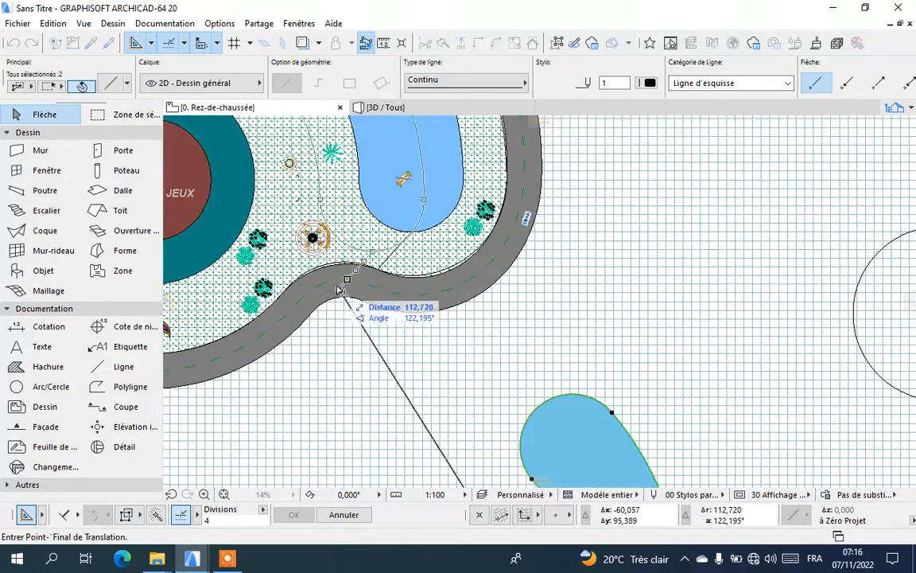
scroll(342, 290, "down", 3)
scroll(709, 310, "up", 5)
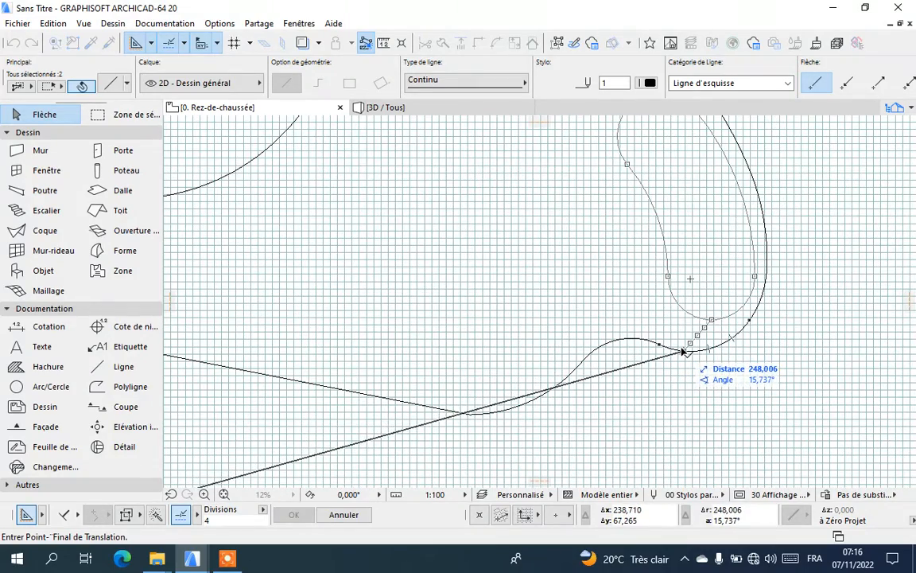
scroll(683, 350, "down", 3)
scroll(680, 349, "down", 2)
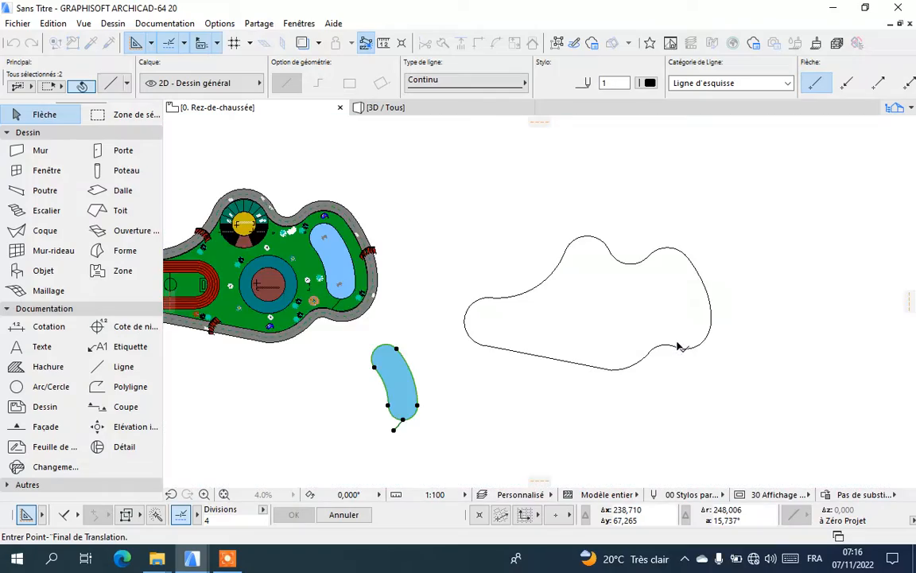
scroll(678, 346, "up", 2)
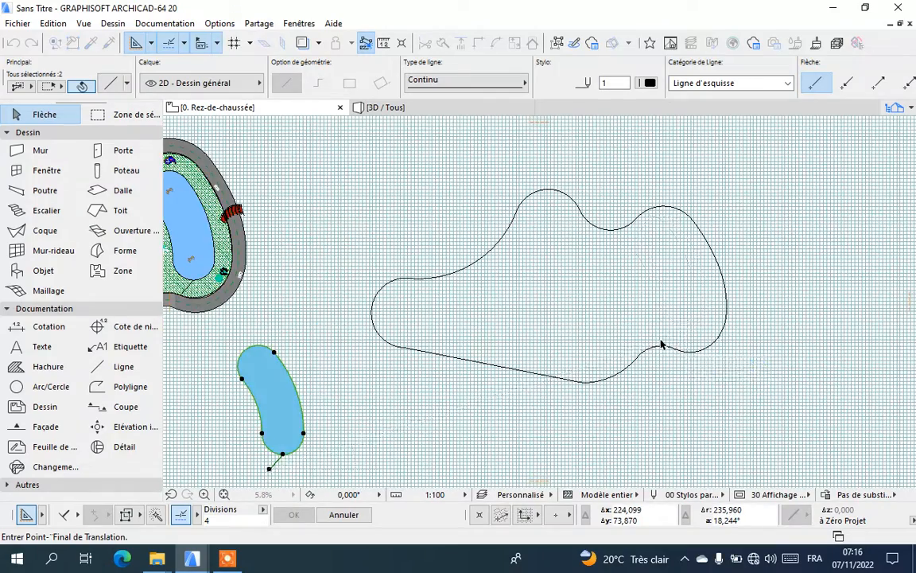
scroll(676, 343, "up", 2)
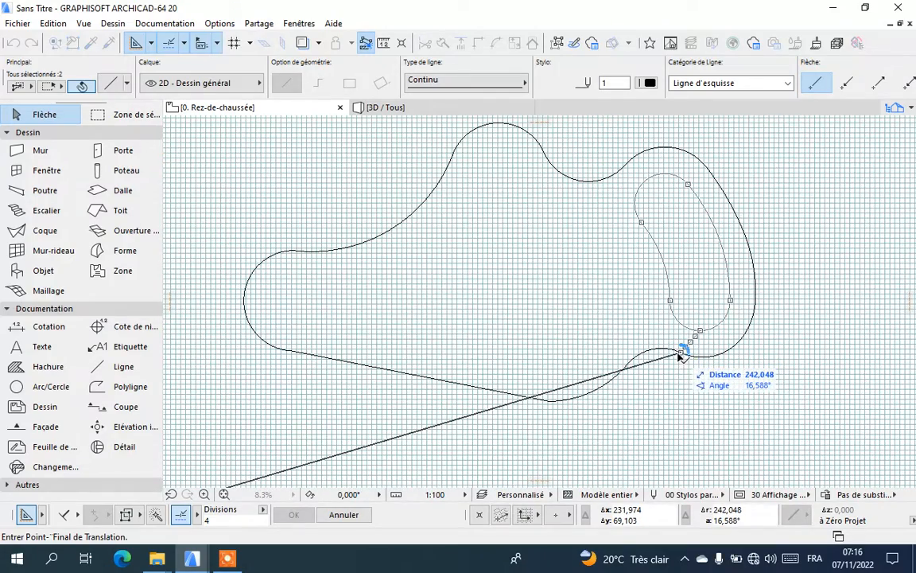
left_click(680, 355)
scroll(766, 357, "down", 1)
left_click(748, 389)
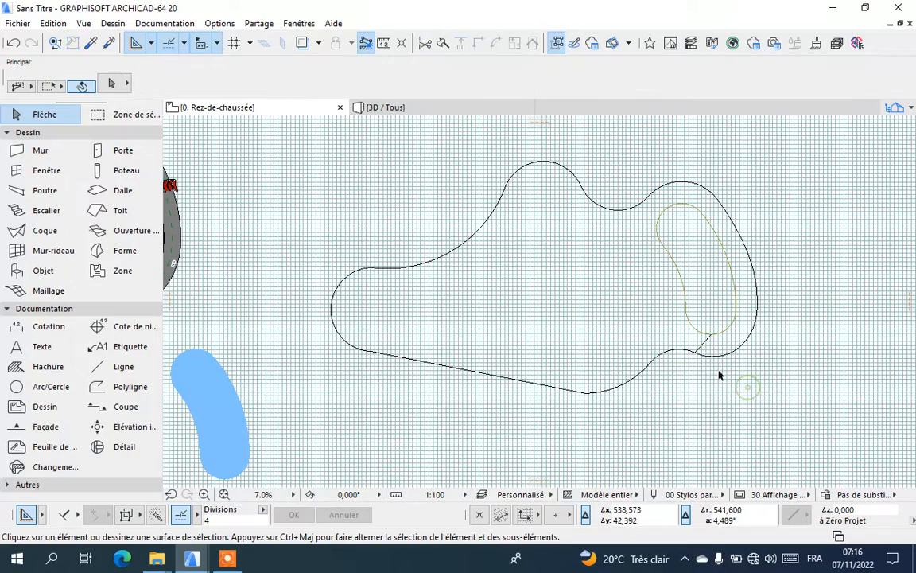
- Delete the short line beside the moved pool mesh and check the pool's placement in the terrain in 3D
left_click(704, 343)
right_click(380, 189)
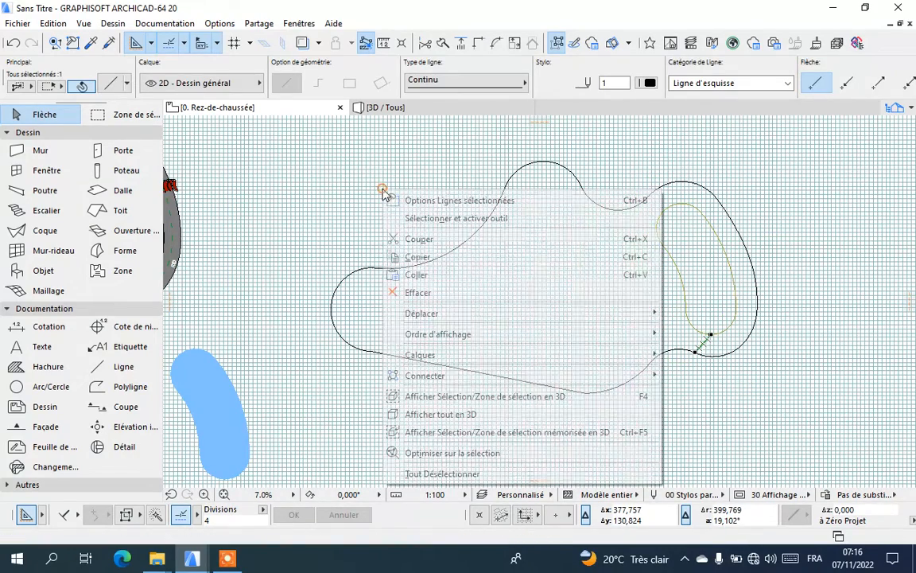
left_click(427, 294)
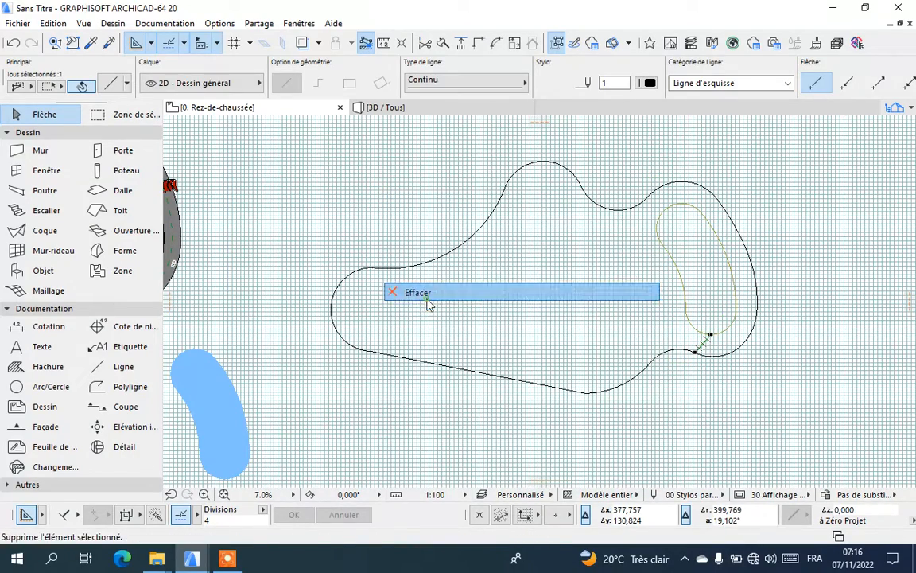
left_click(422, 109)
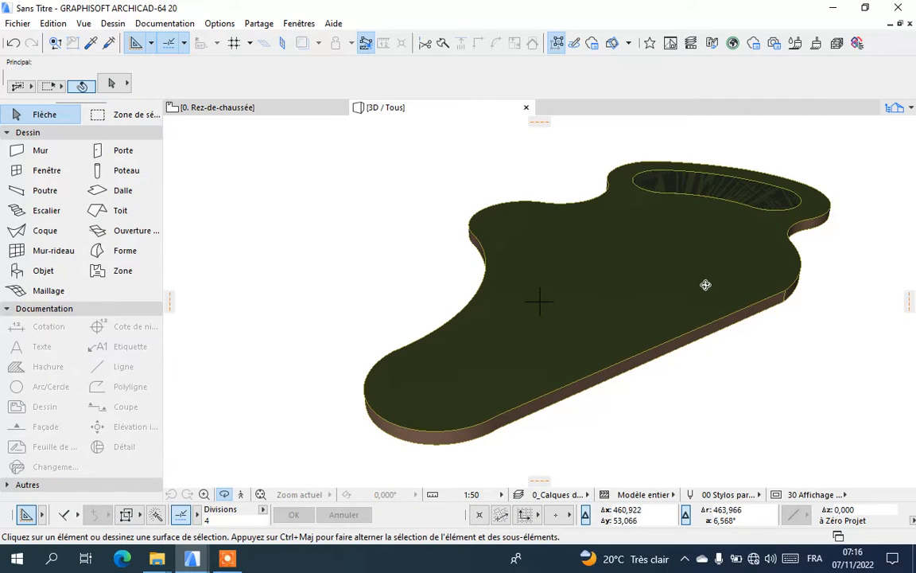
mouse_move(704, 284)
left_mouse_down()
mouse_move(630, 311)
mouse_move(504, 320)
mouse_move(454, 289)
mouse_move(851, 304)
left_mouse_up()
scroll(850, 303, "up", 3)
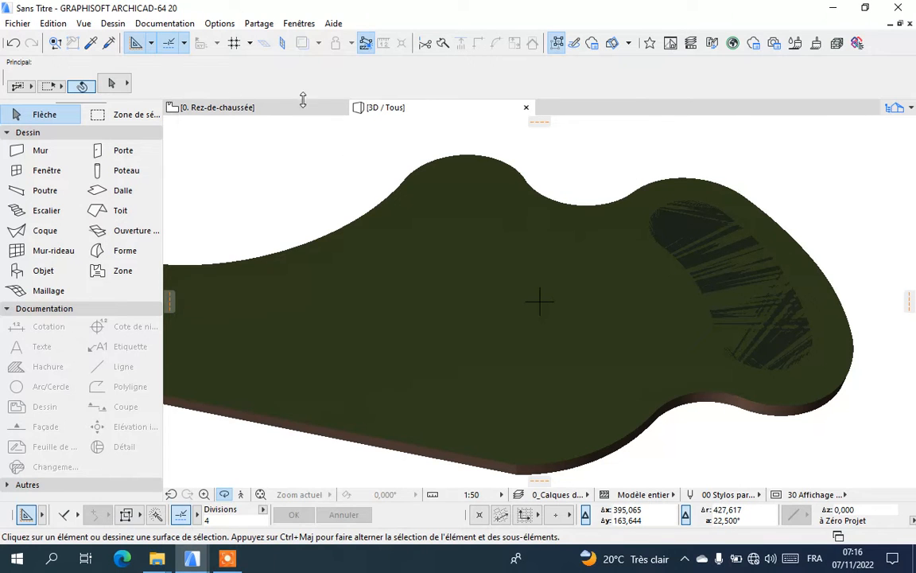
left_click(316, 112)
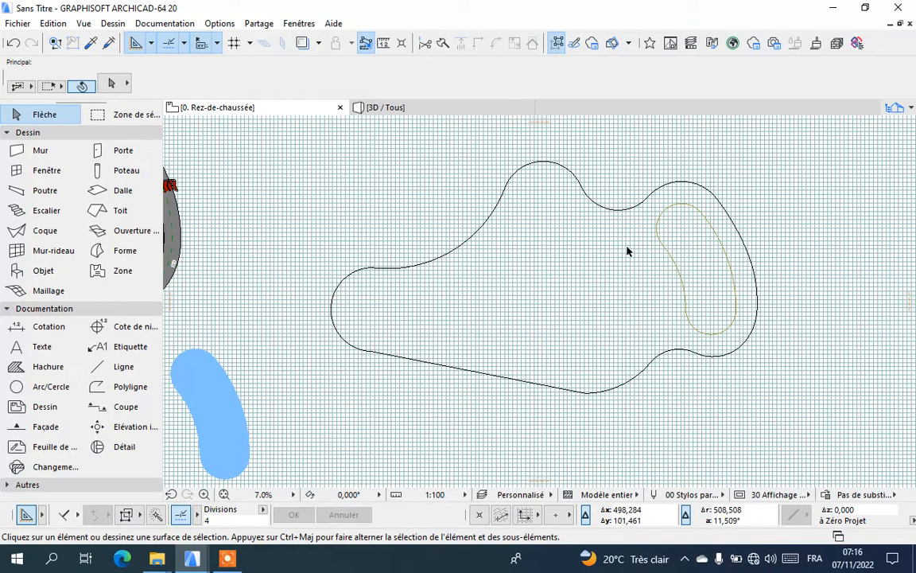
- Start a solid element operation and take the terrain mesh as its target element
left_click(560, 259)
left_click(665, 150)
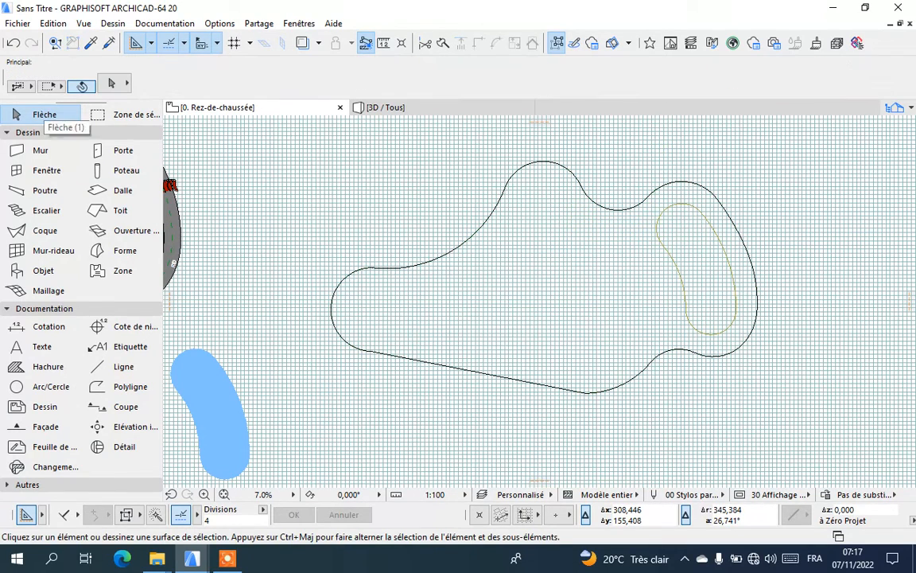
left_click(112, 23)
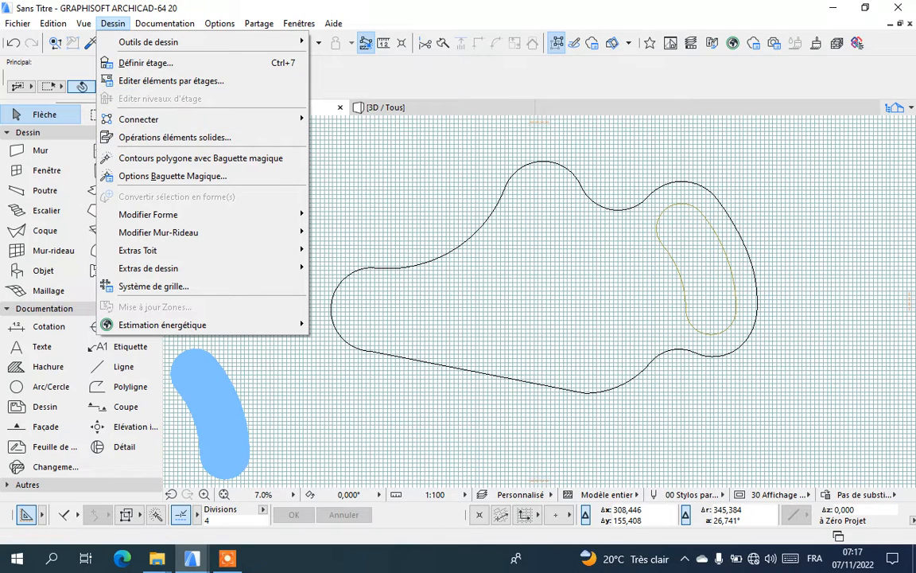
left_click(208, 136)
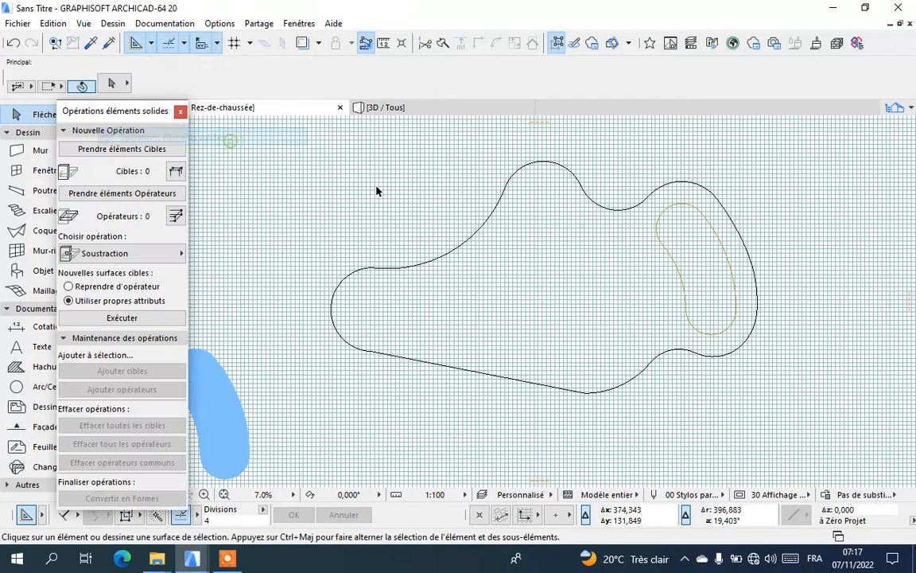
left_click(515, 283)
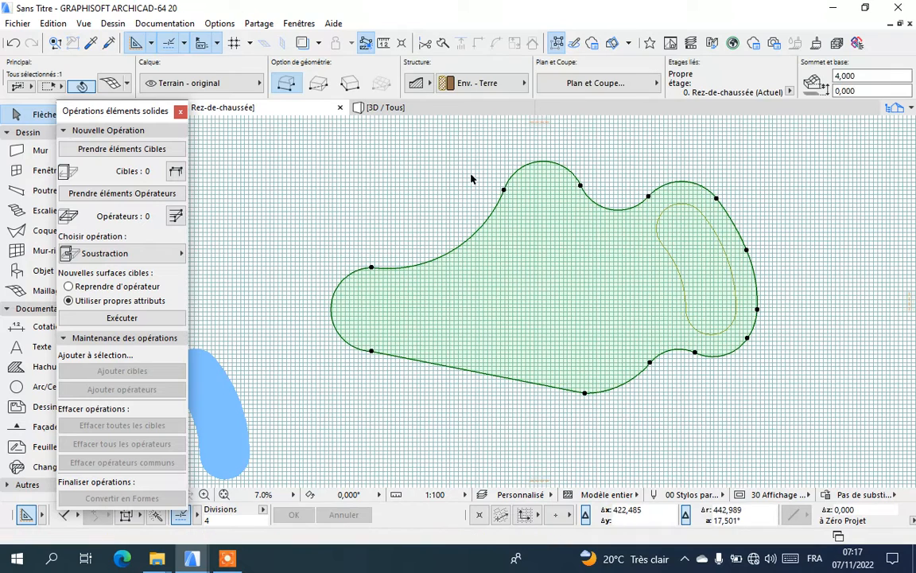
left_click(125, 148)
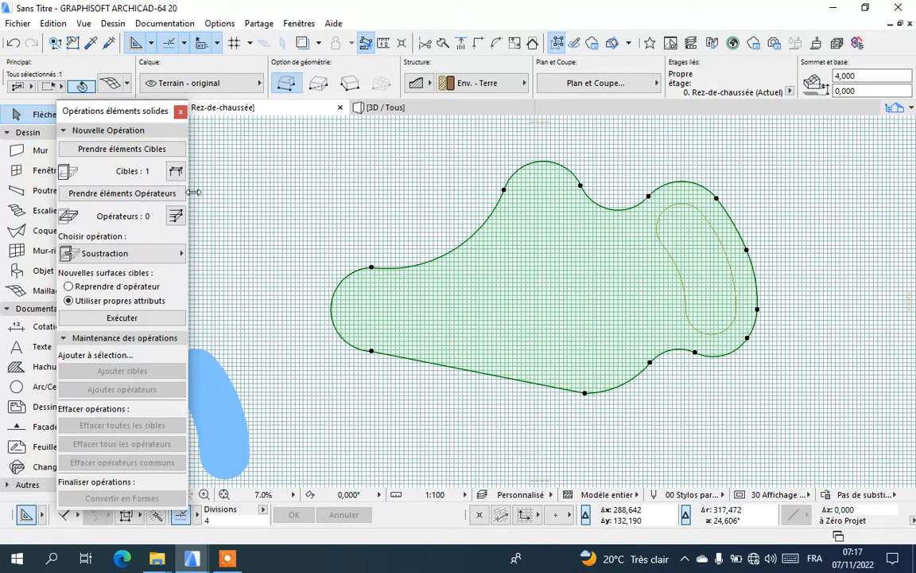
- Take the pool mesh as operator and subtract it from the terrain with Soustraction avec extrusion vers le haut, closing the solid operations palette
left_click(347, 235)
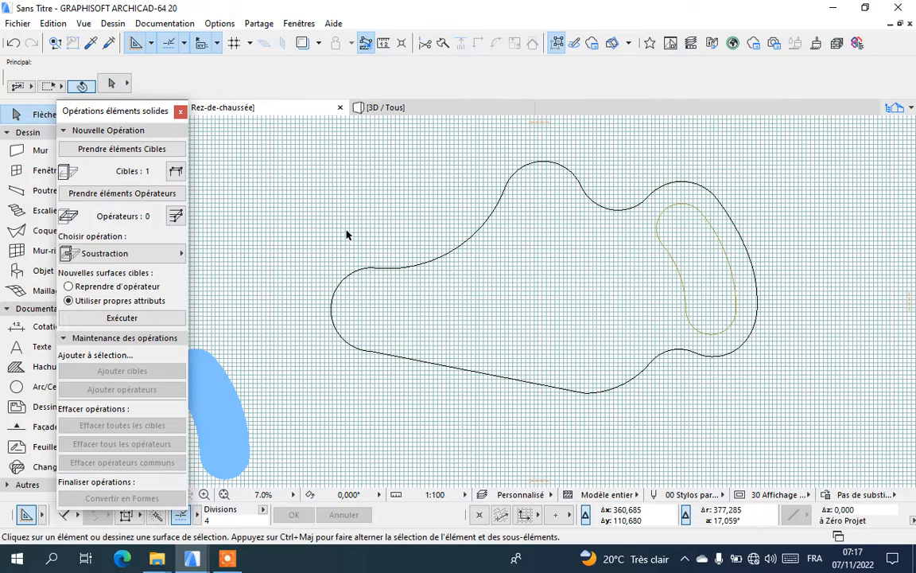
left_click(713, 270)
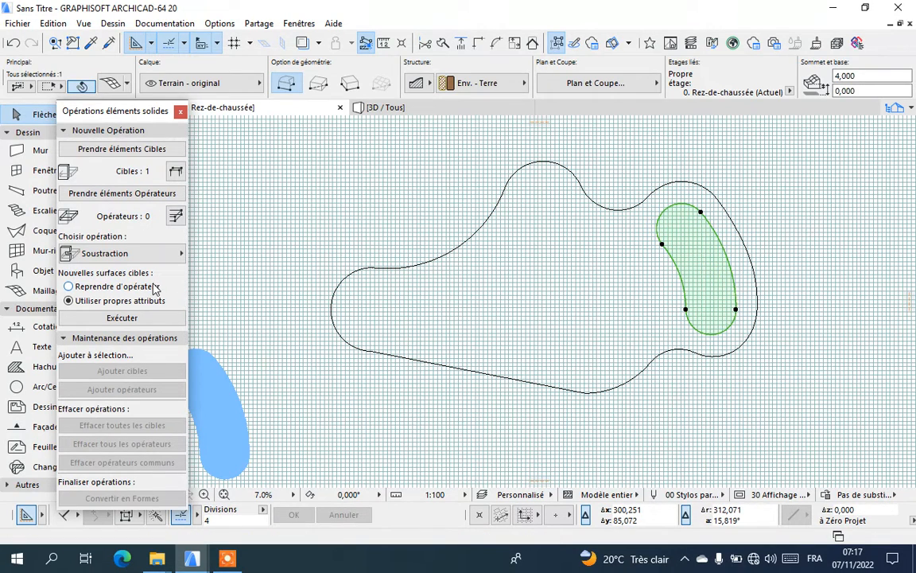
left_click(122, 193)
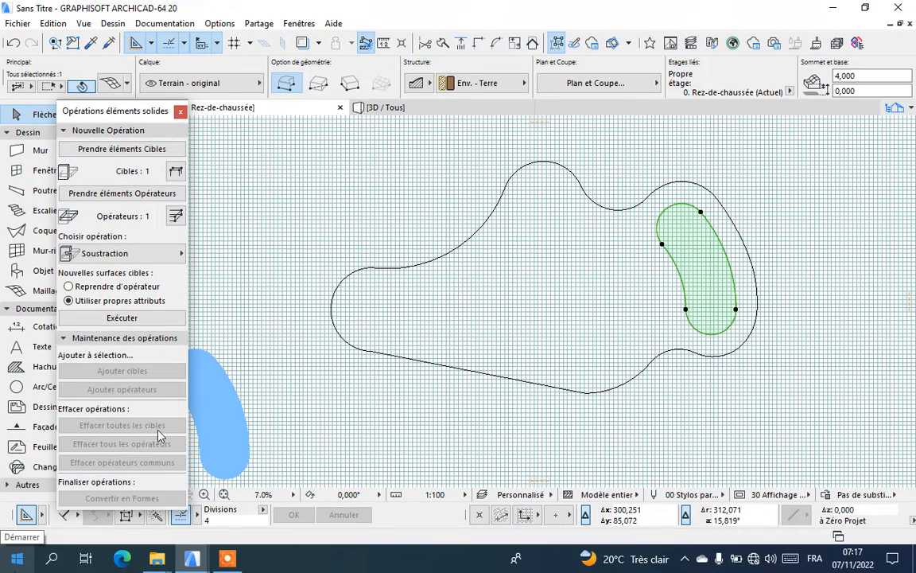
left_click(137, 252)
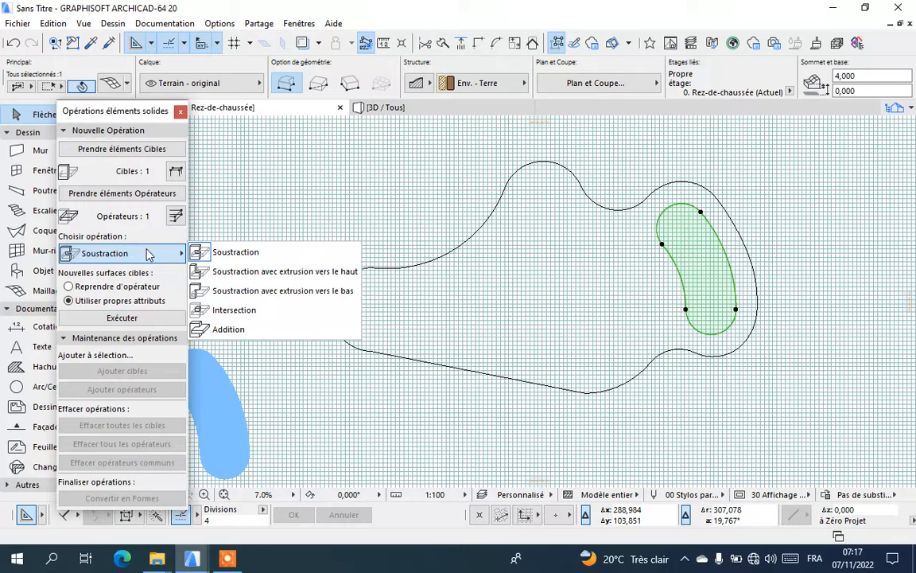
left_click(295, 273)
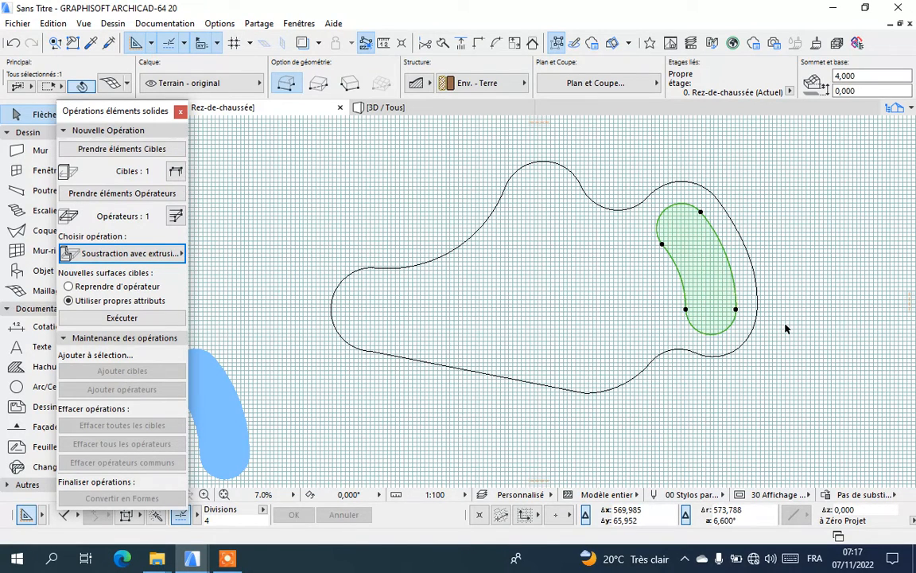
left_click(181, 113)
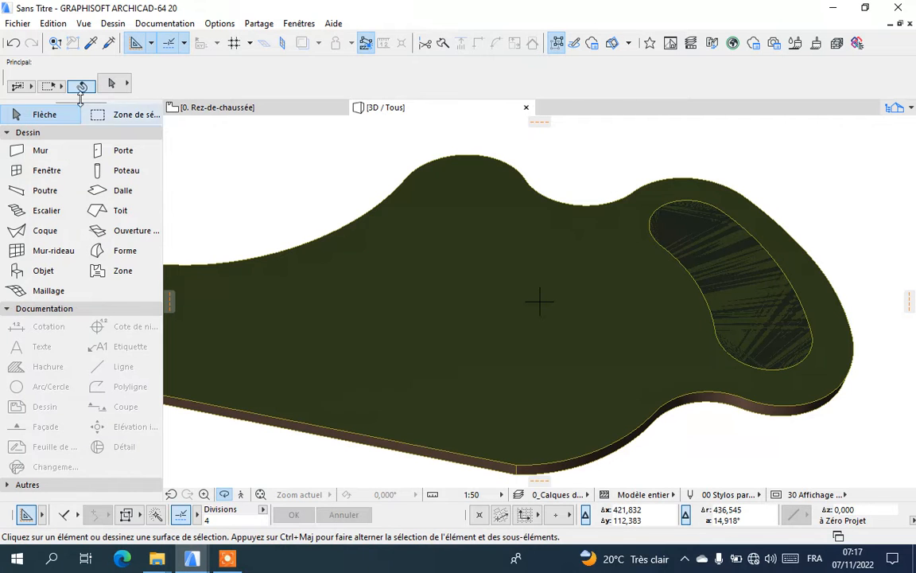
- Select the pool mesh in the ground-floor plan and set its base elevation relative to Zéro Projet to -0,200
left_click(222, 109)
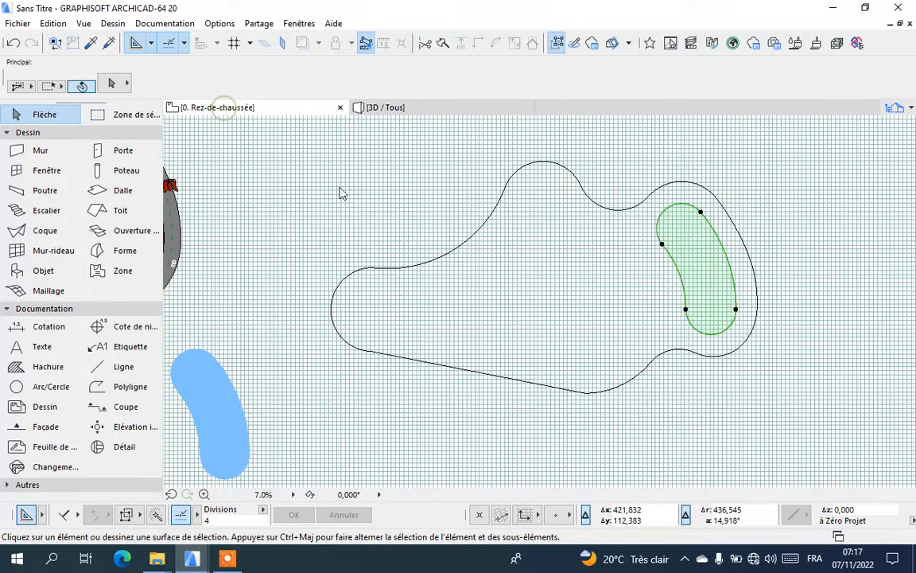
left_click(777, 288)
left_click(808, 272)
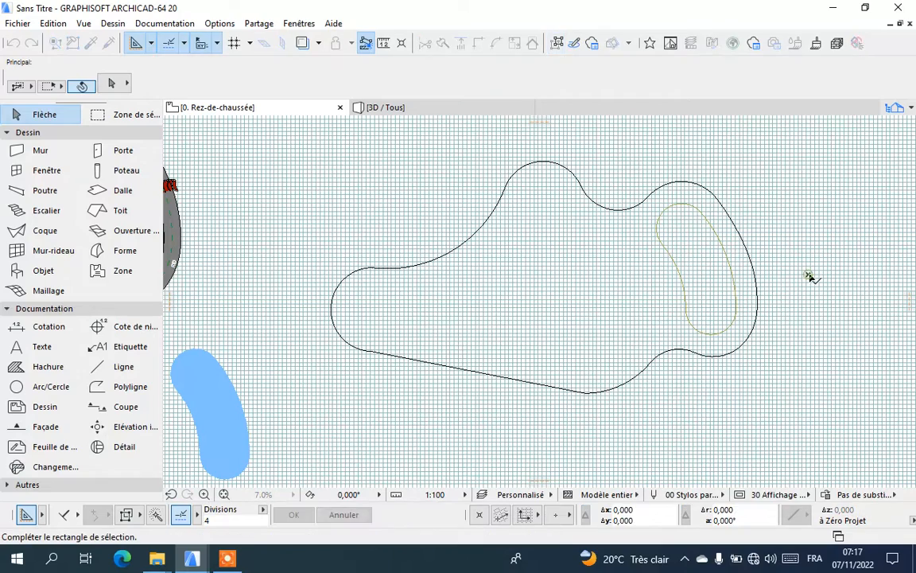
left_click(731, 282)
left_click(717, 277)
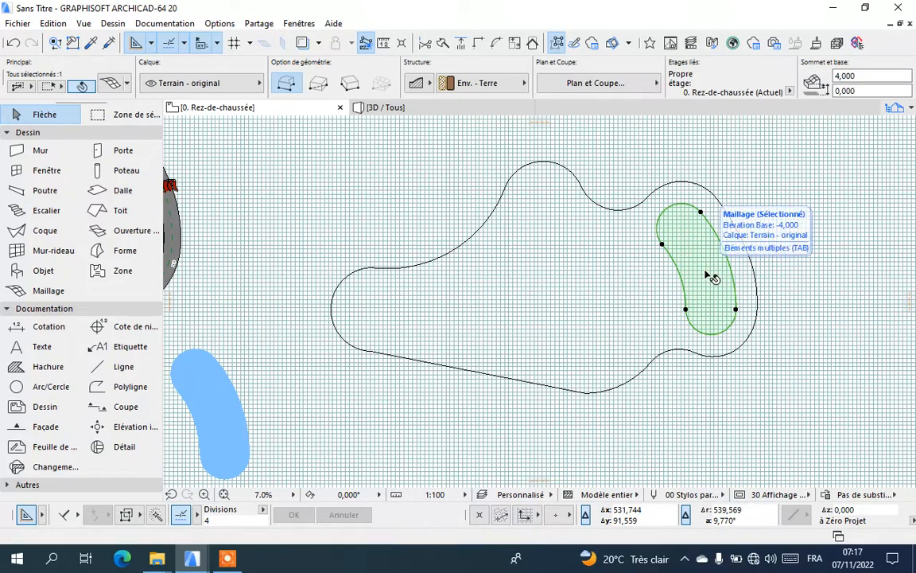
right_click(708, 274)
left_click(715, 222)
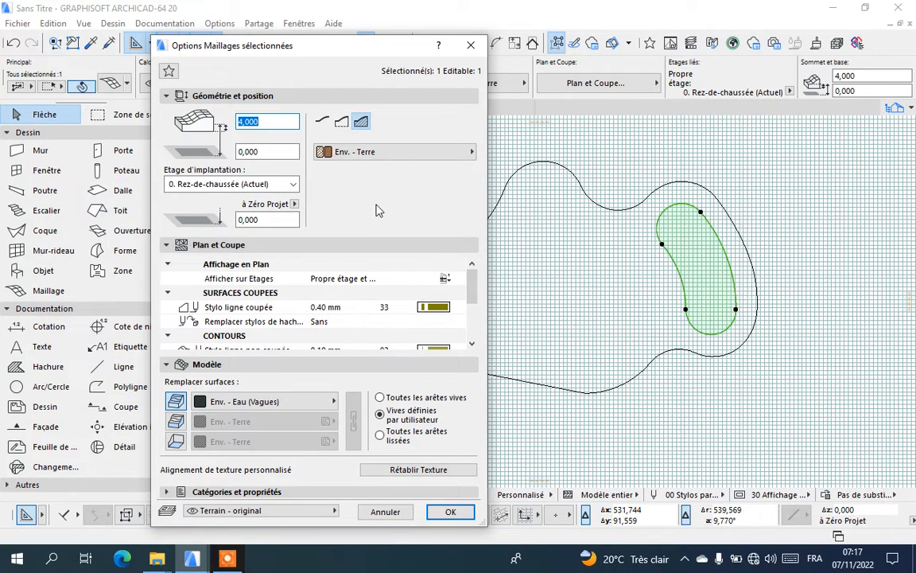
left_click(249, 220)
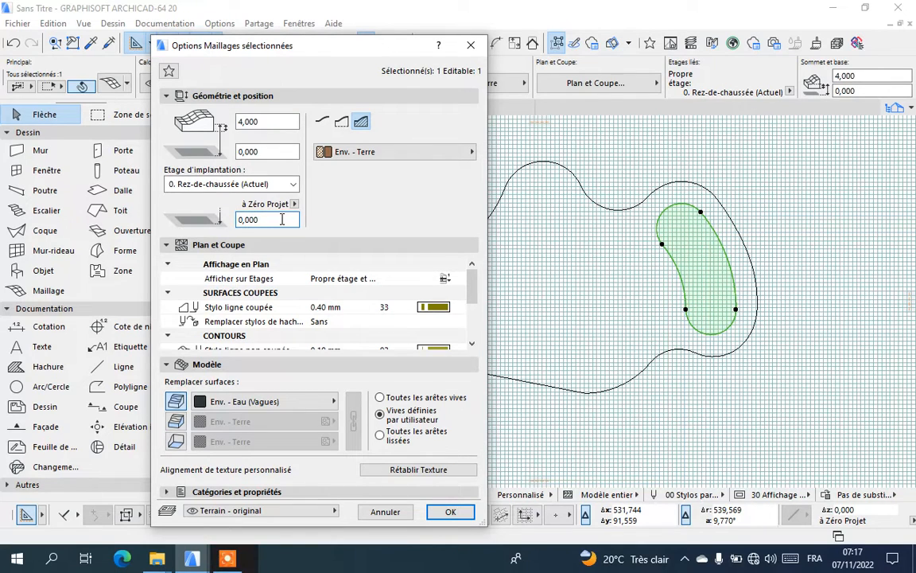
key("BackSpace")
type("200")
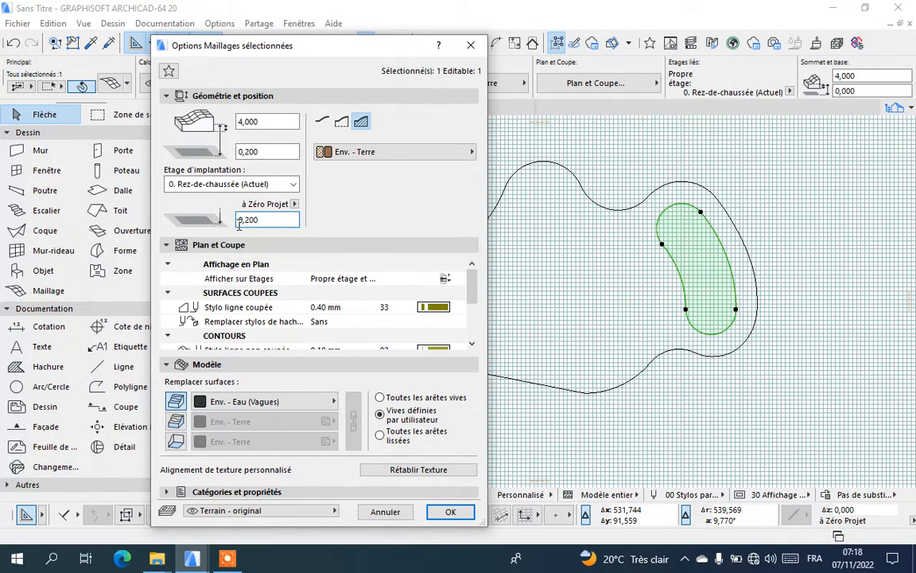
type("-")
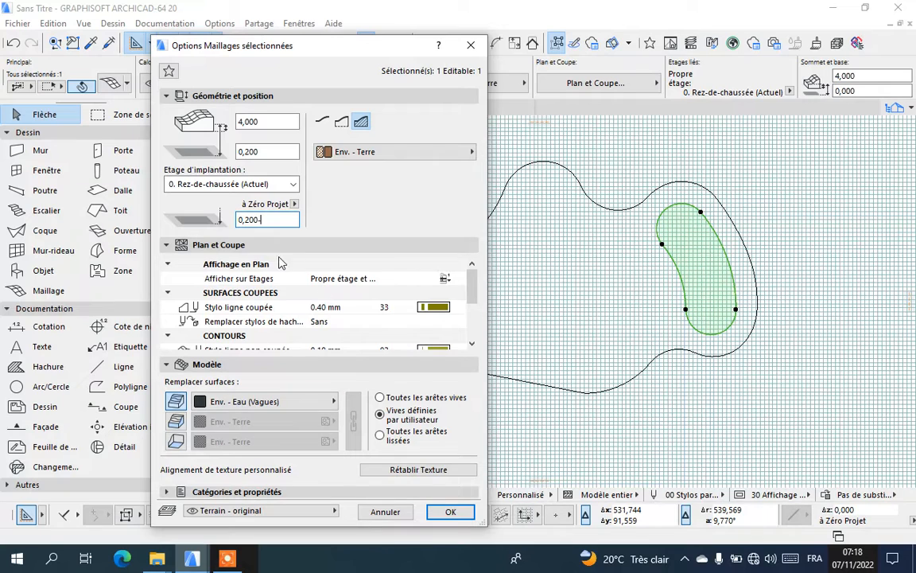
key("BackSpace")
left_click(239, 217)
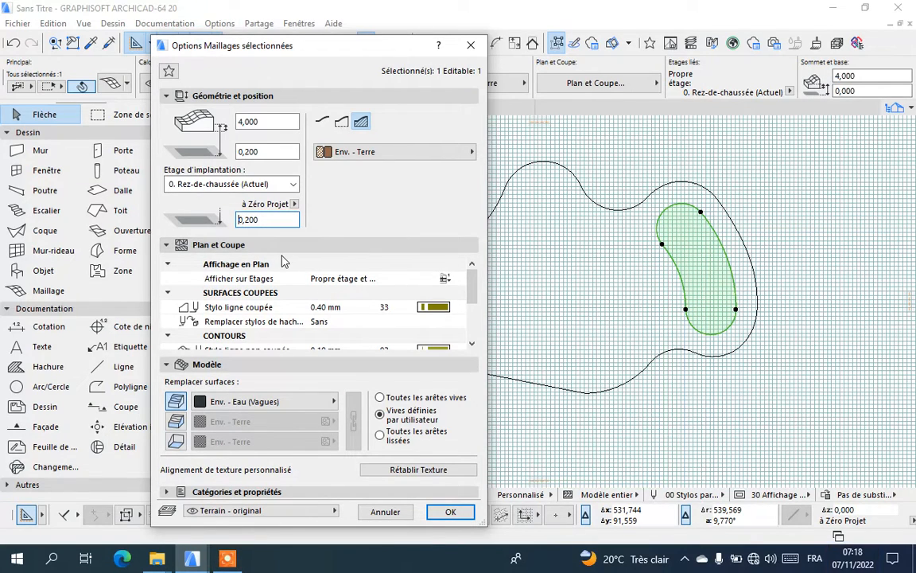
type("-")
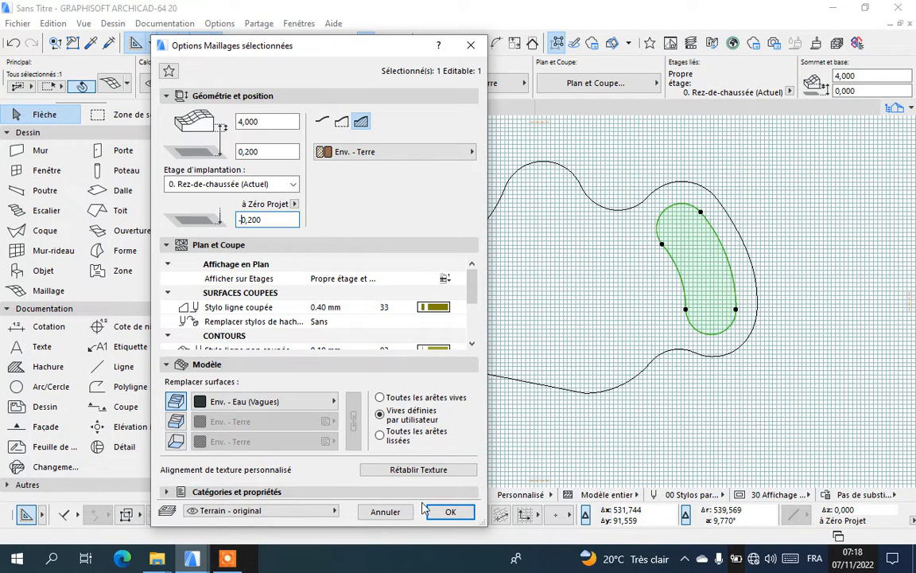
left_click(451, 512)
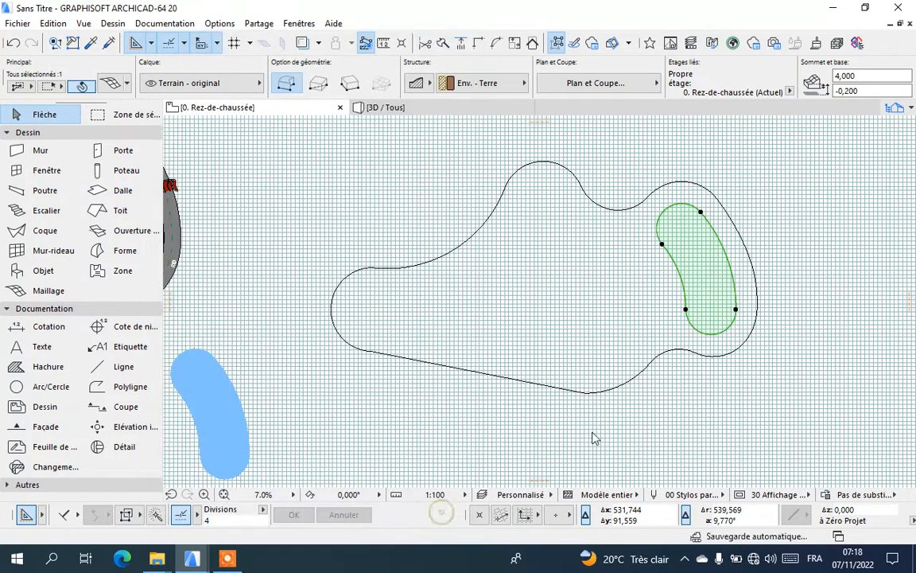
left_click(729, 417)
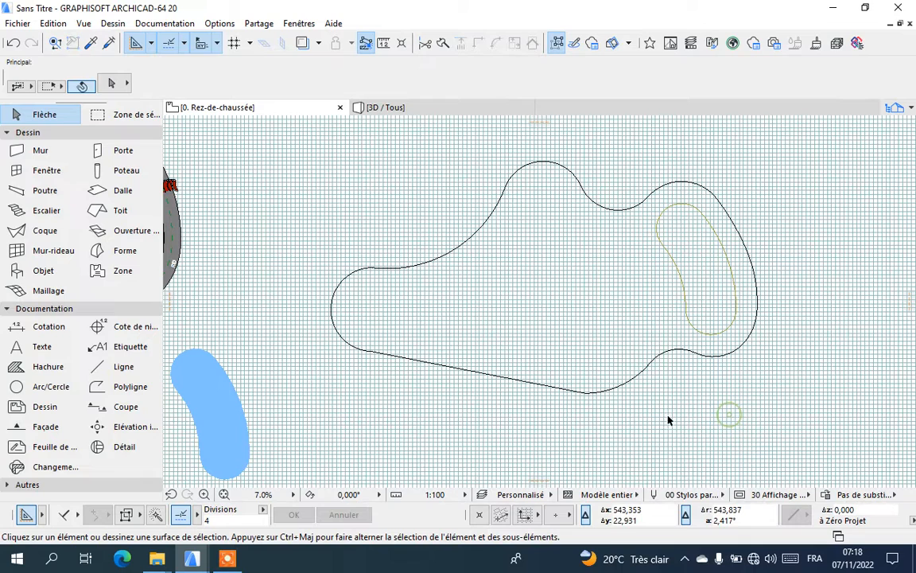
- Check the lowered pool mesh within the terrain in the 3D view
left_click(404, 108)
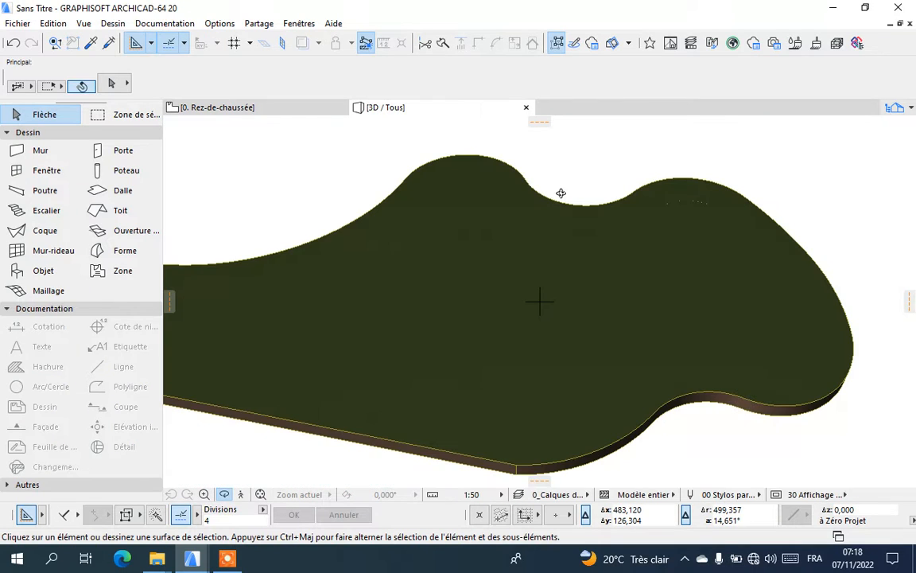
left_click_drag(719, 231, 607, 240)
left_click_drag(546, 256, 497, 272)
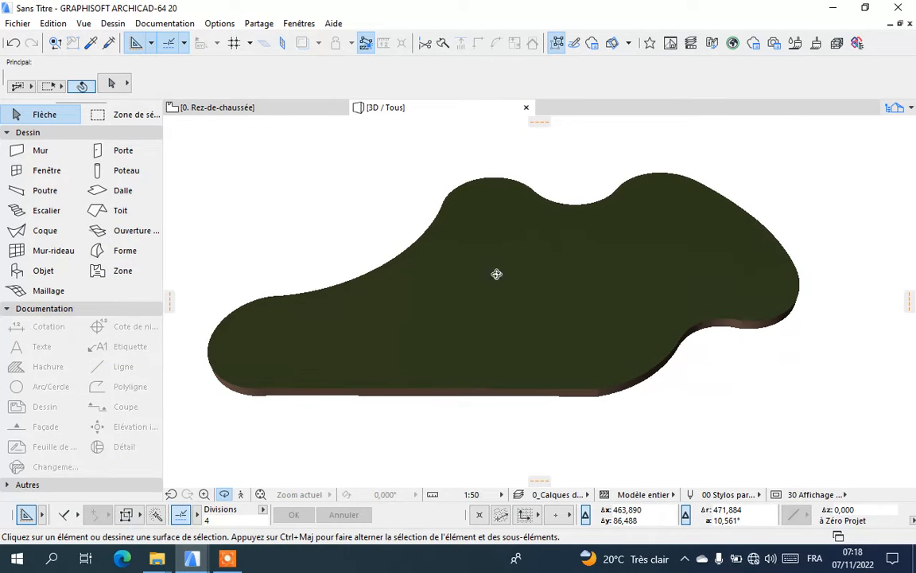
- Return to the ground-floor plan and inspect the pool mesh and the terrain mesh by selecting each in turn
left_click(231, 112)
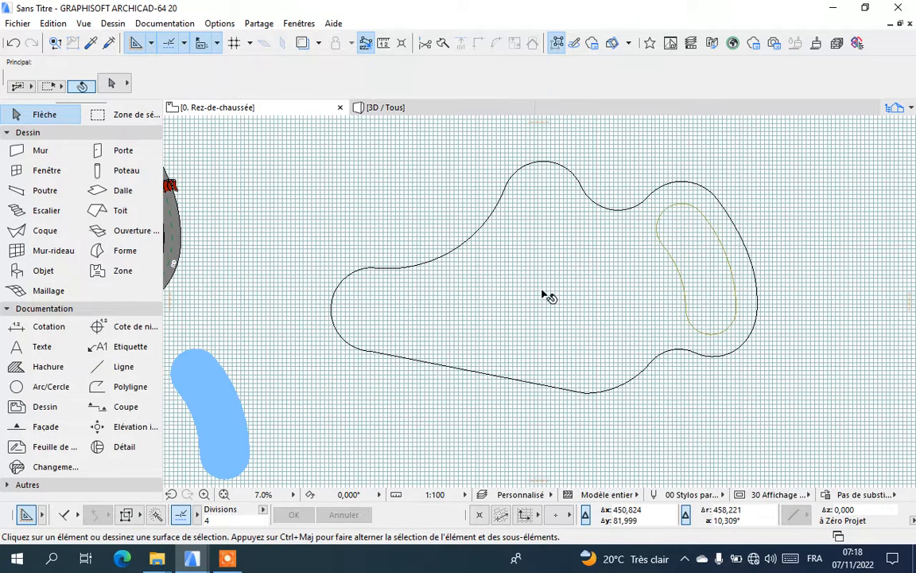
scroll(695, 295, "down", 1)
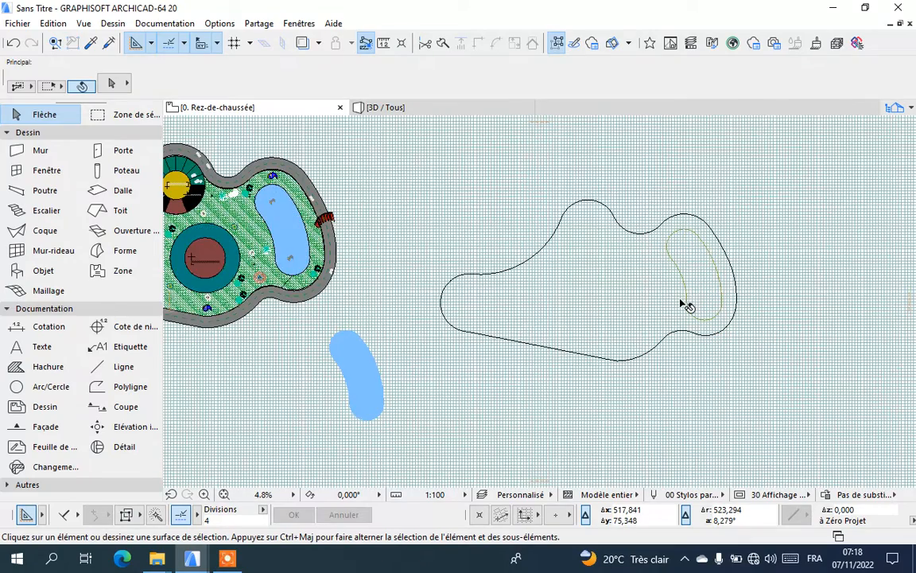
scroll(684, 304, "up", 1)
left_click(713, 279)
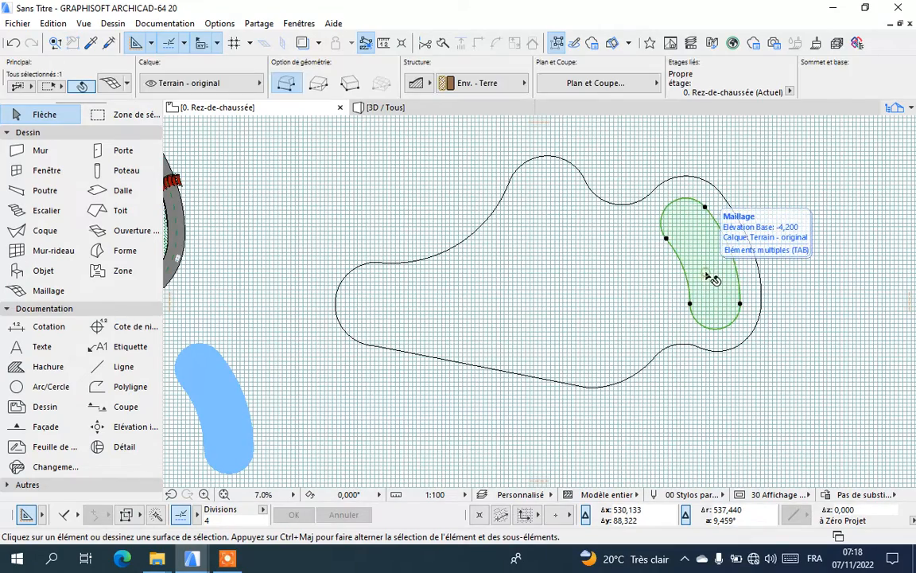
left_click(812, 252)
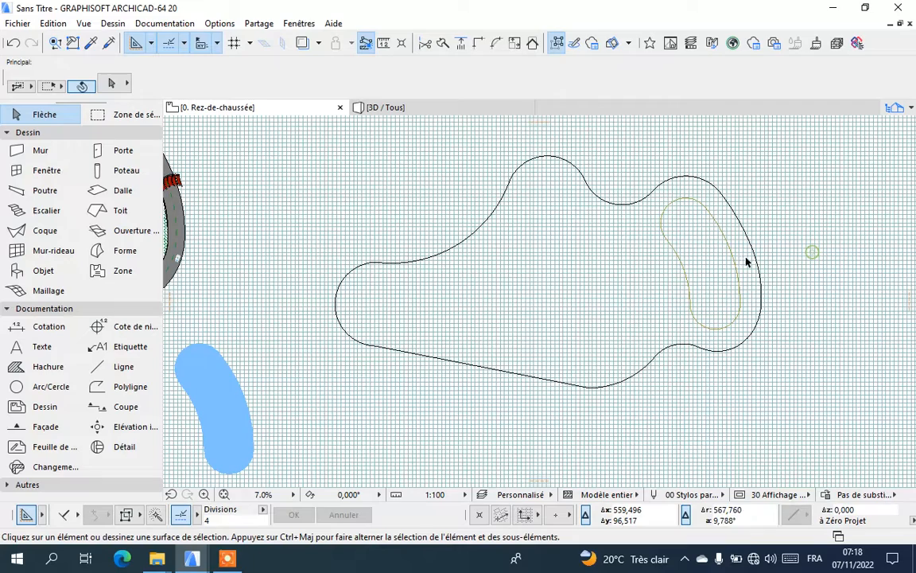
left_click(628, 279)
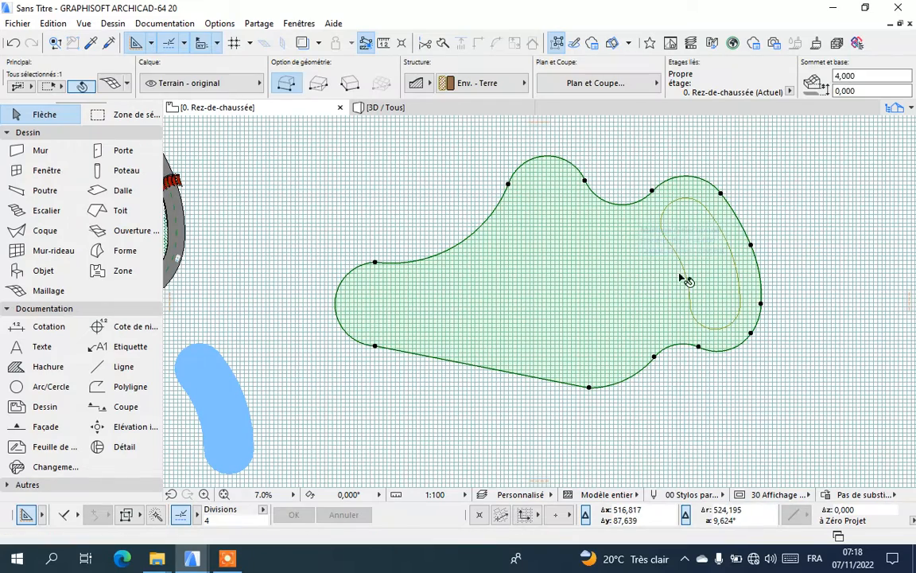
left_click(382, 194)
scroll(382, 194, "up", 1)
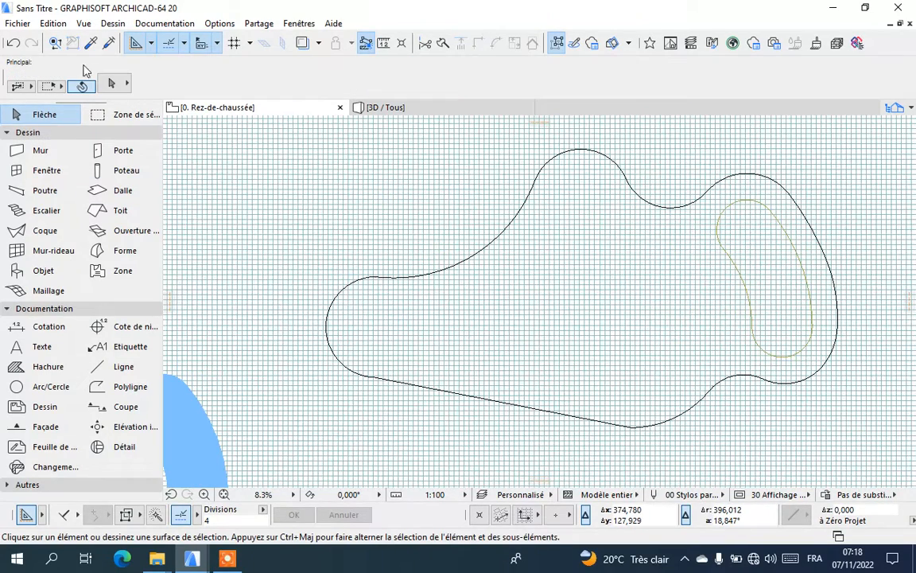
- Start a new solid element operation with the playground terrain mesh as target, leaving nothing selected
left_click(106, 24)
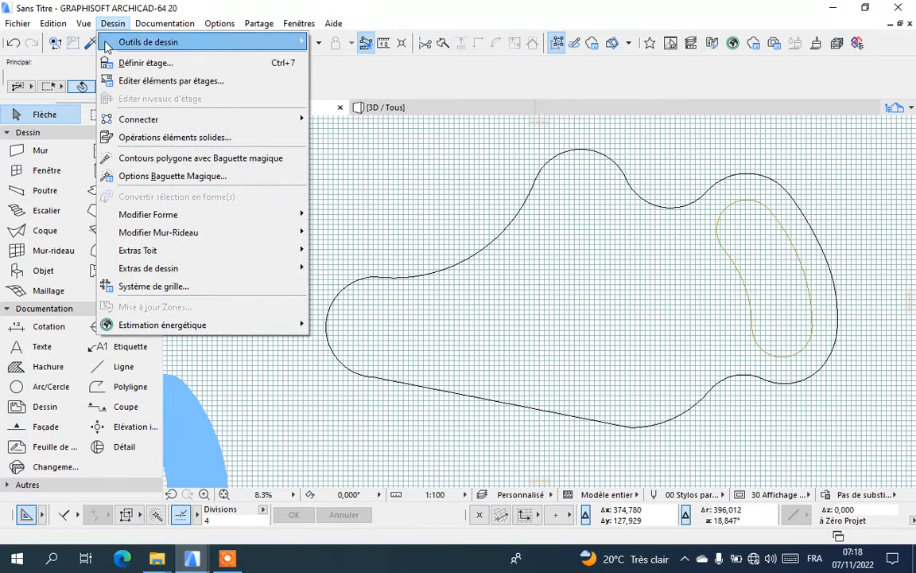
left_click(129, 138)
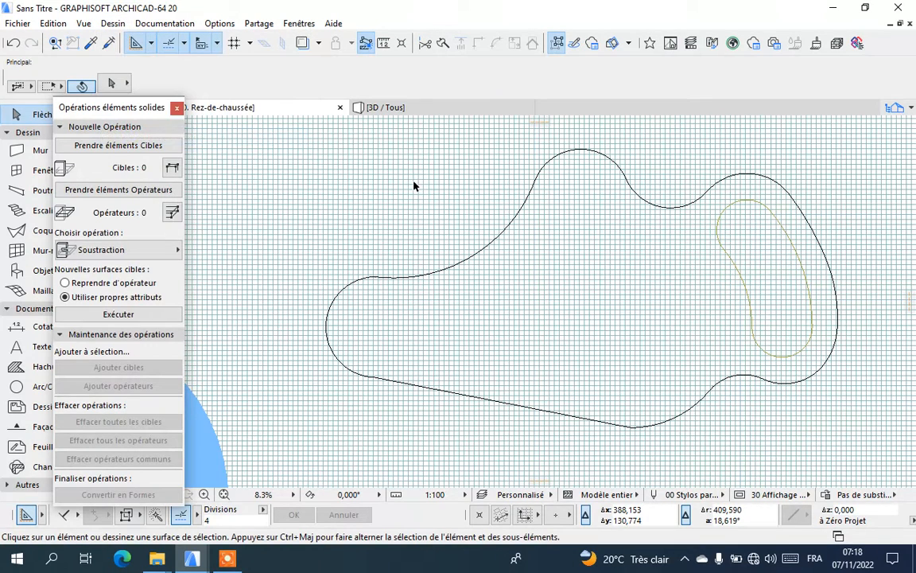
left_click(524, 286)
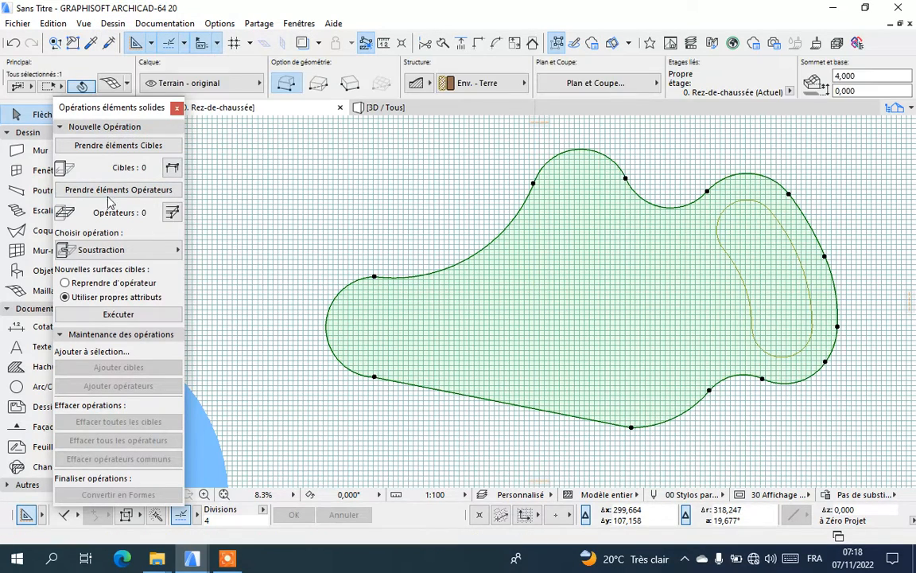
left_click(118, 145)
left_click(351, 207)
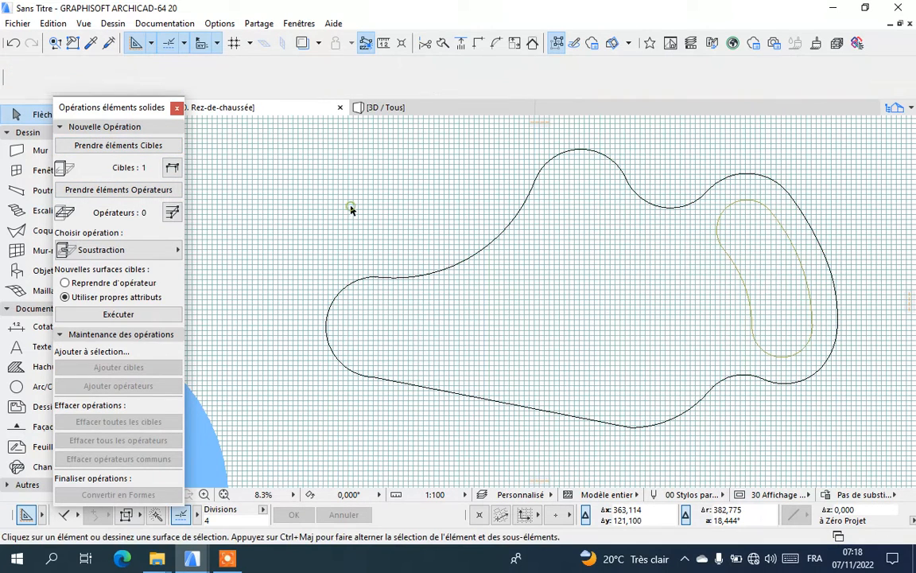
- Take the lowered pool mesh as operator and subtract it from the terrain with Soustraction avec extrusion vers le haut
left_click(773, 304)
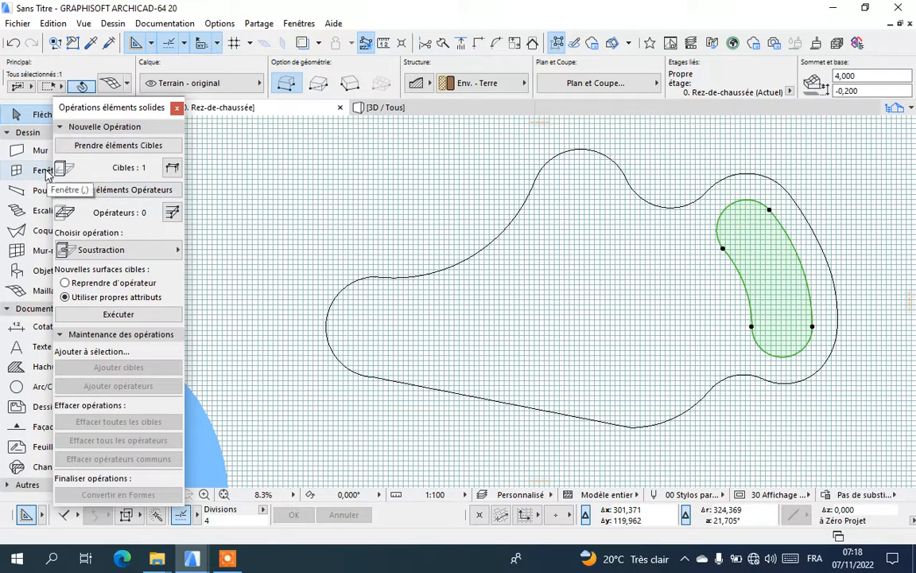
left_click(93, 191)
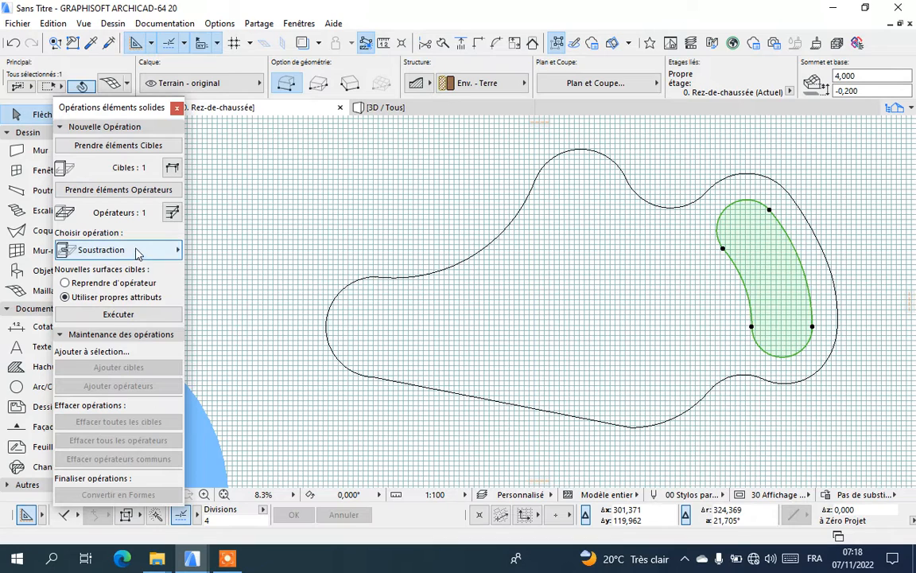
left_click(128, 250)
left_click(223, 265)
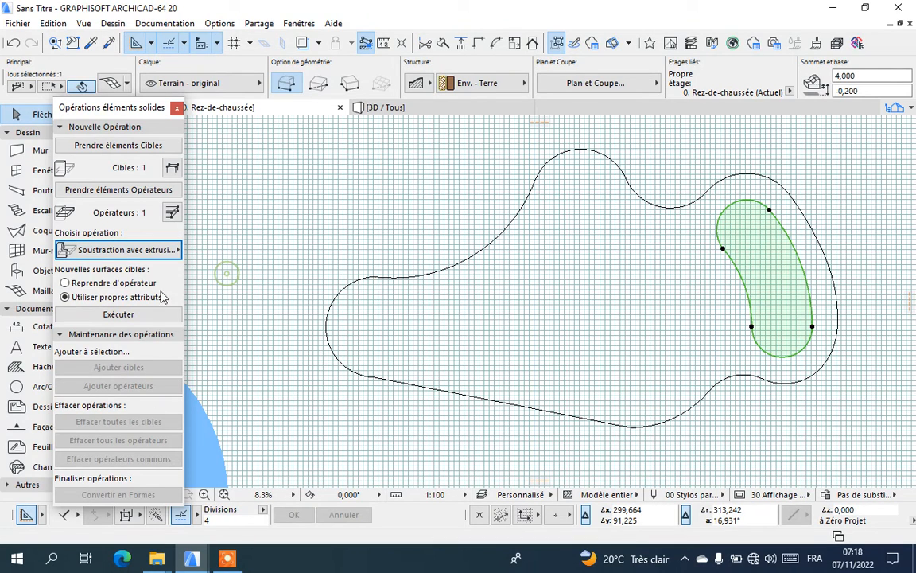
left_click(117, 315)
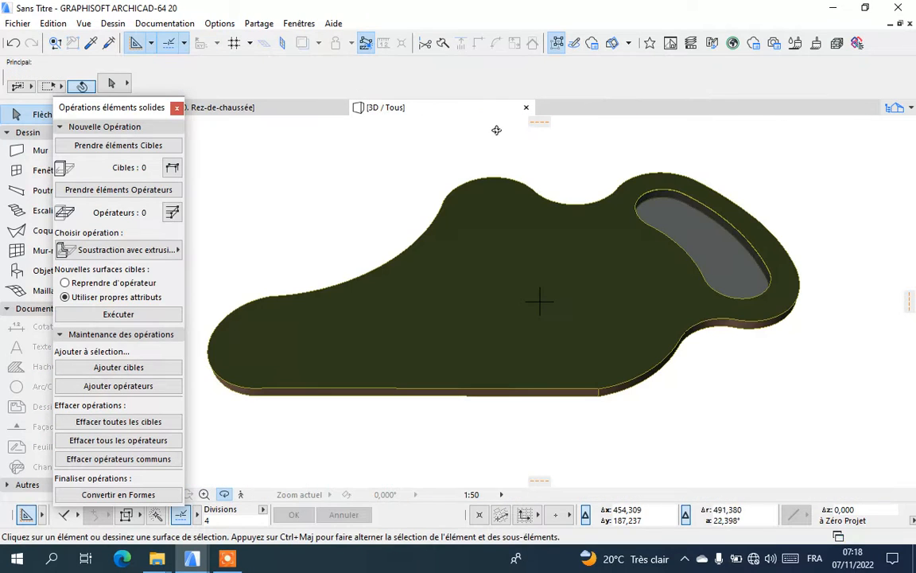
- Check the recessed pool in 3D, return to the ground-floor plan and close the solid operations palette
left_click_drag(727, 247, 734, 268)
left_click(271, 109)
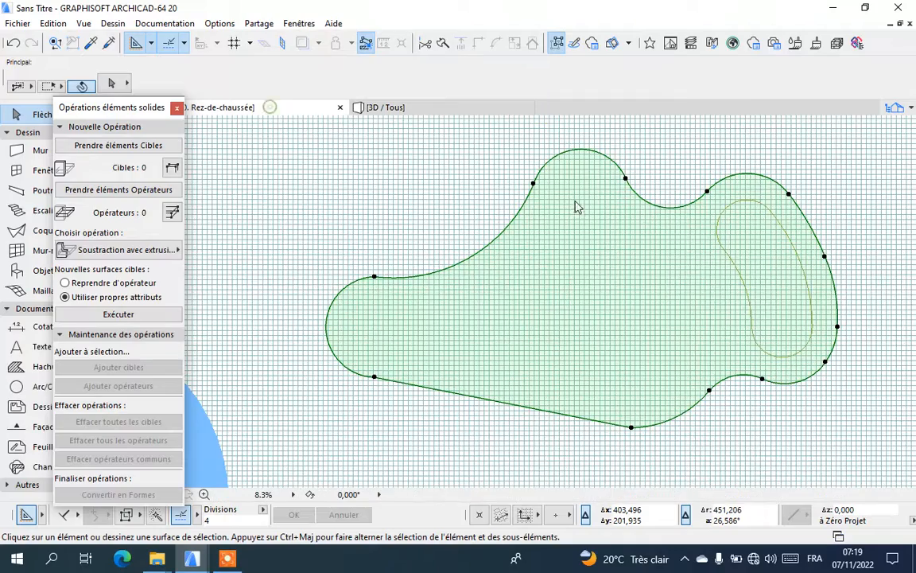
scroll(693, 256, "down", 2)
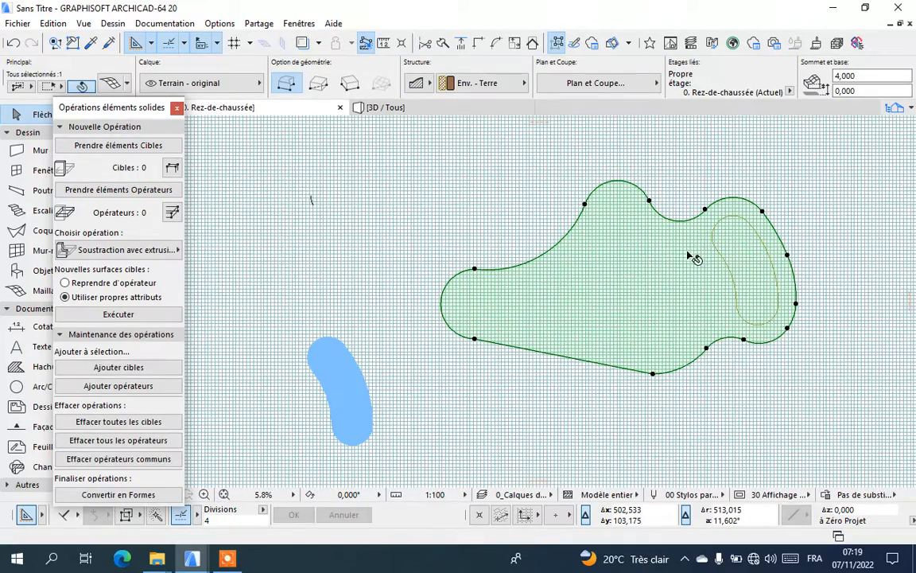
left_click(176, 108)
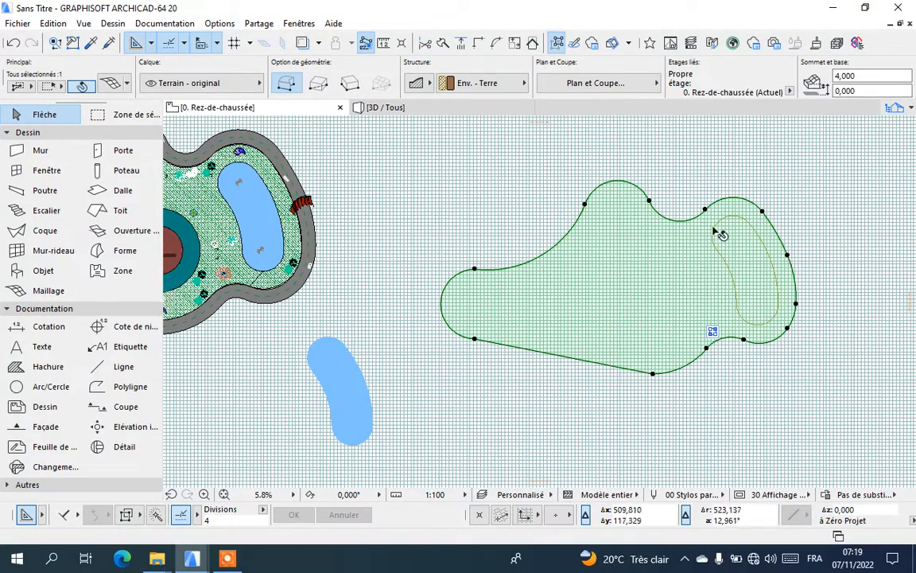
scroll(730, 242, "down", 1)
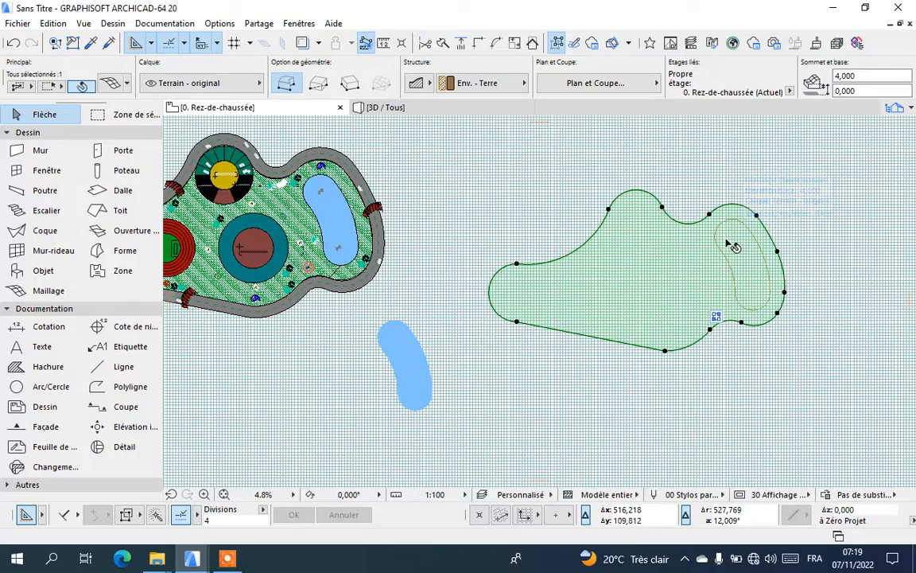
scroll(587, 310, "down", 1)
scroll(239, 306, "up", 1)
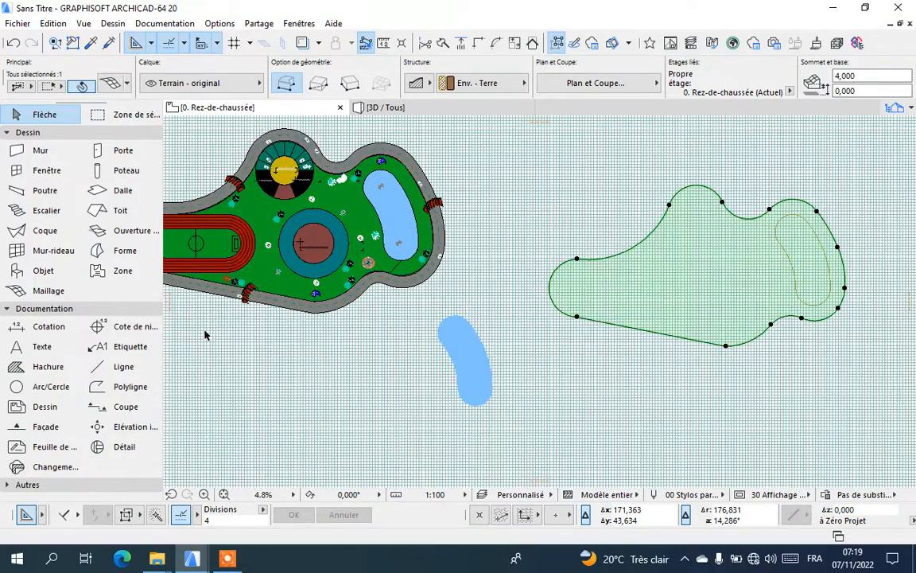
scroll(557, 318, "up", 1)
scroll(620, 322, "down", 2)
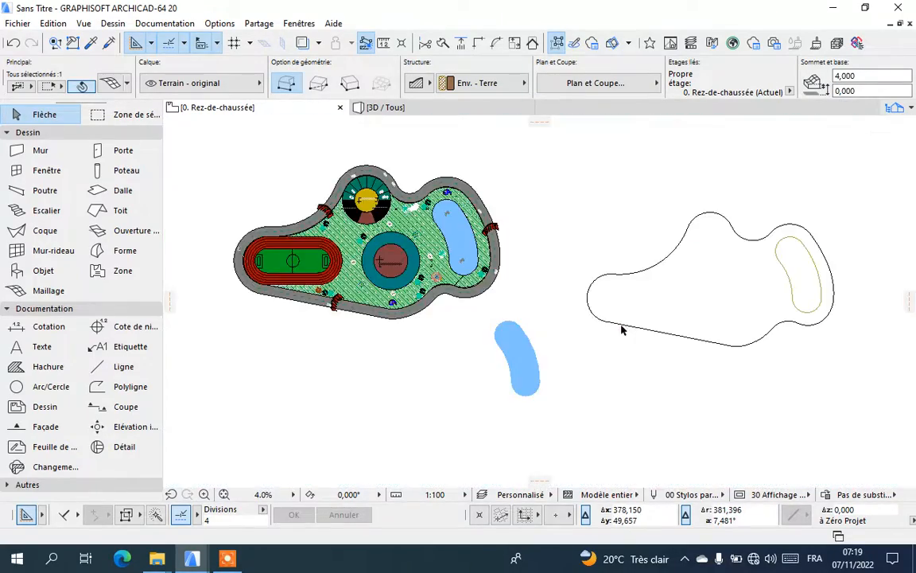
scroll(255, 286, "up", 2)
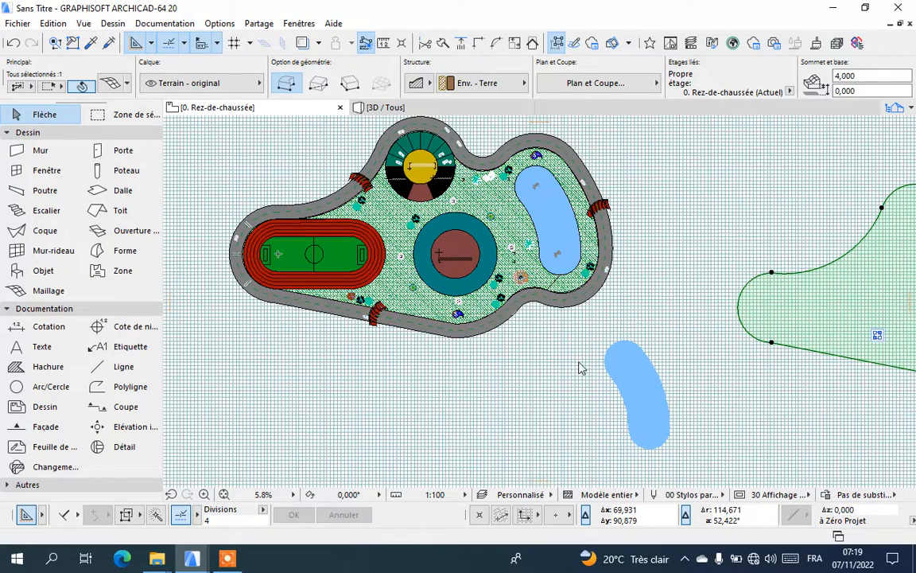